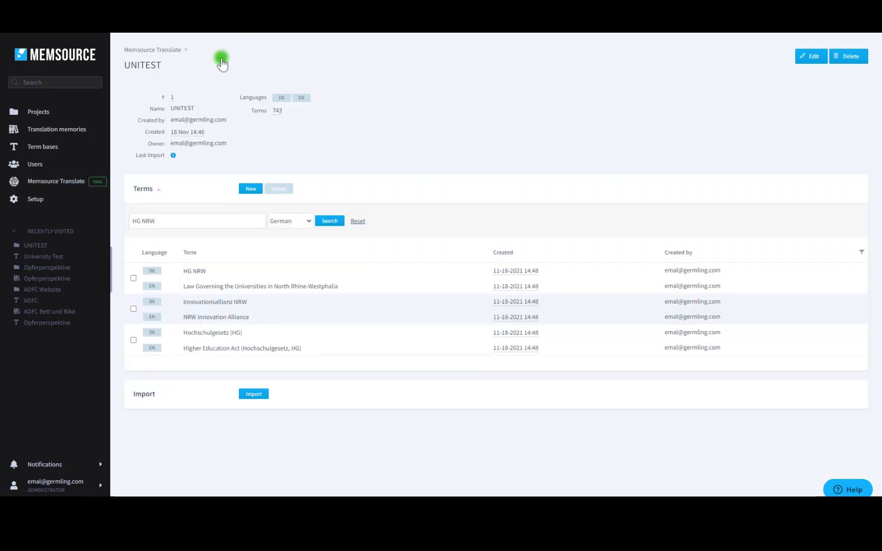
- Open the Google + UNITEST Glossary machine translation profile for editing from the Memsource Translate page
click(58, 180)
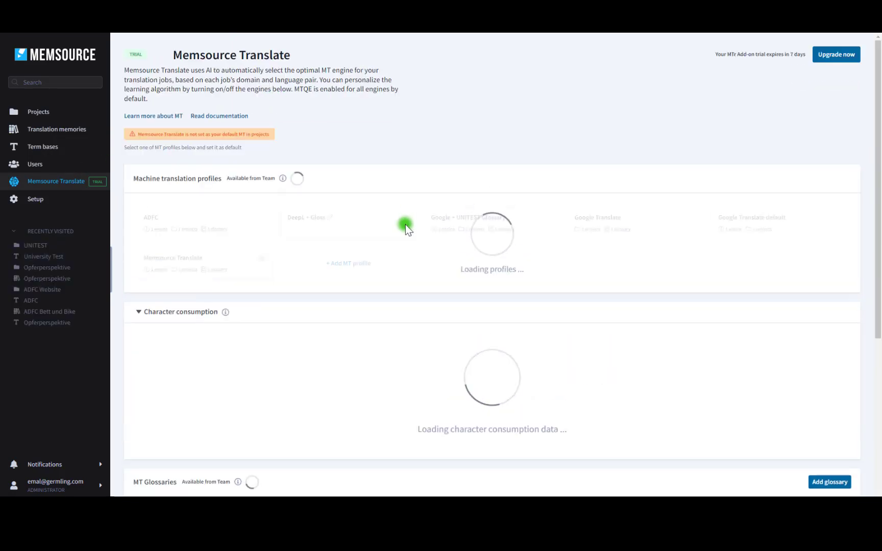
scroll(406, 225, down, 5)
scroll(405, 224, up, 4)
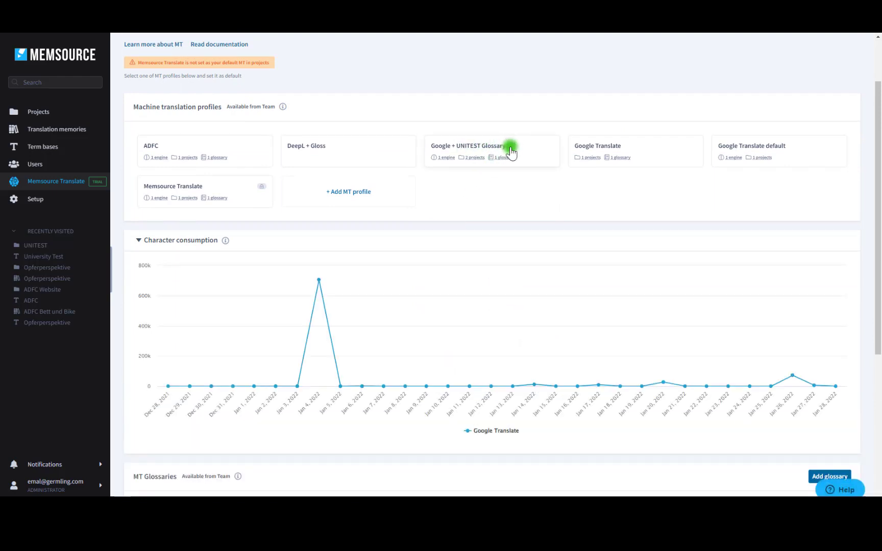
click(509, 146)
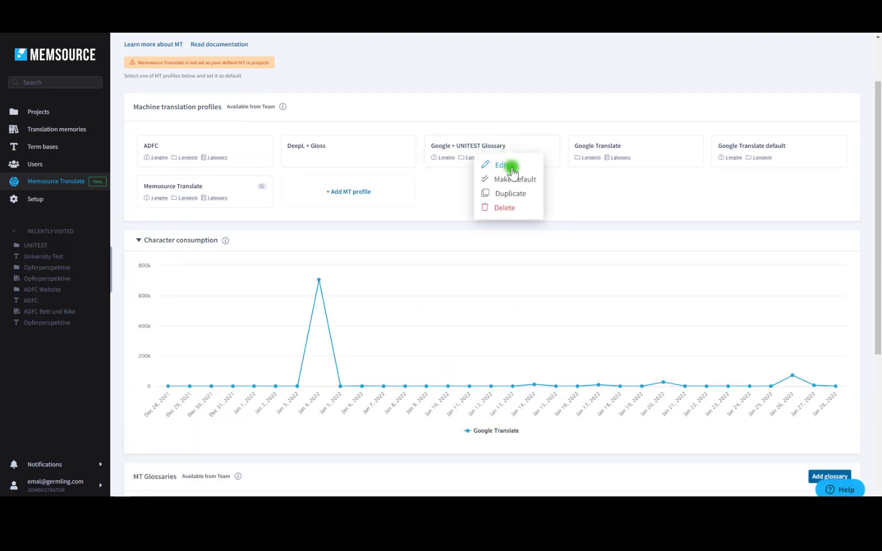
click(501, 165)
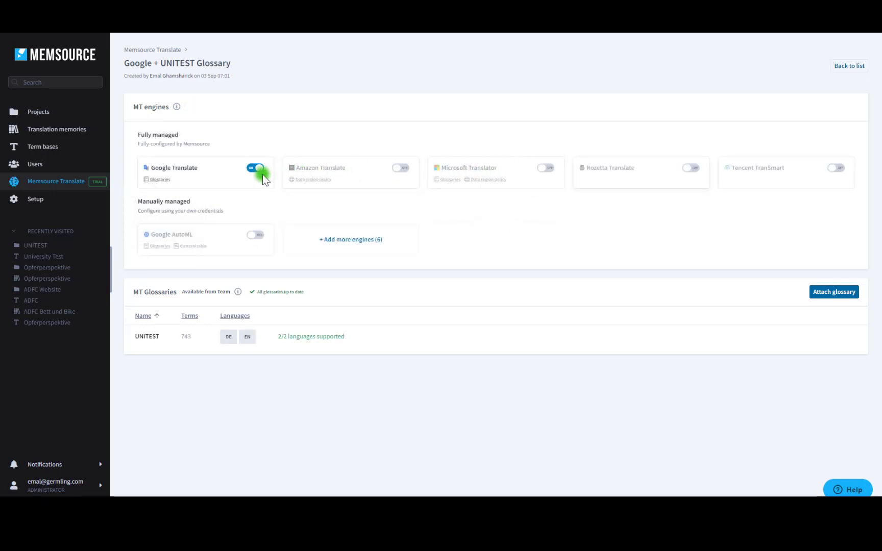
- Enable the Google AutoML engine and disable Google Translate in the Google + UNITEST Glossary profile
click(305, 250)
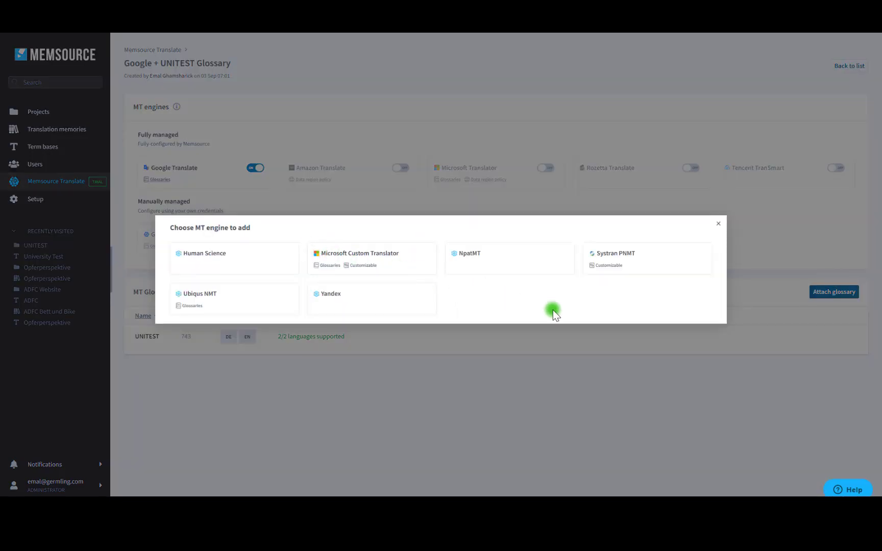
click(721, 223)
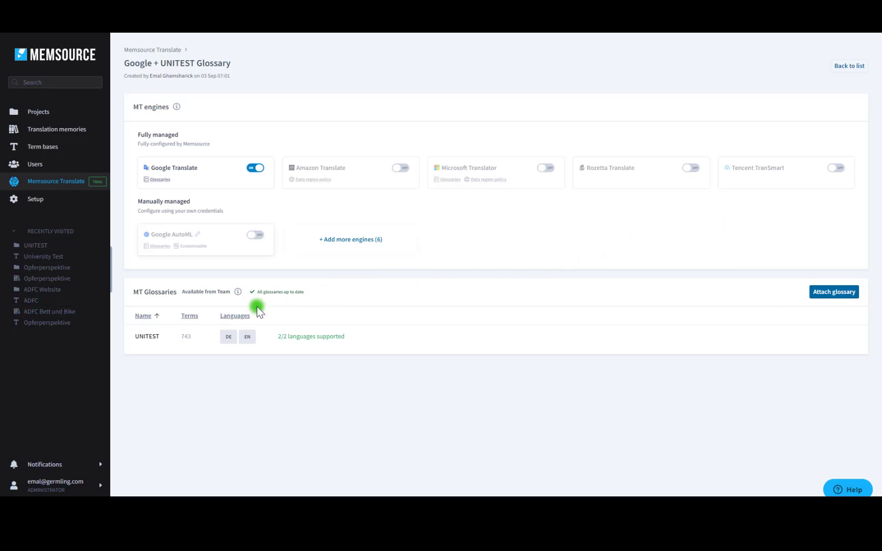
click(255, 238)
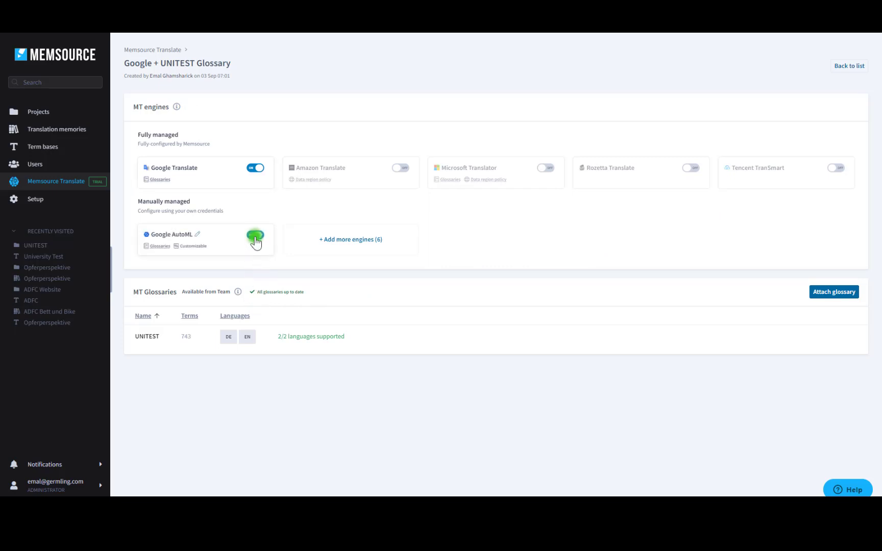
click(254, 168)
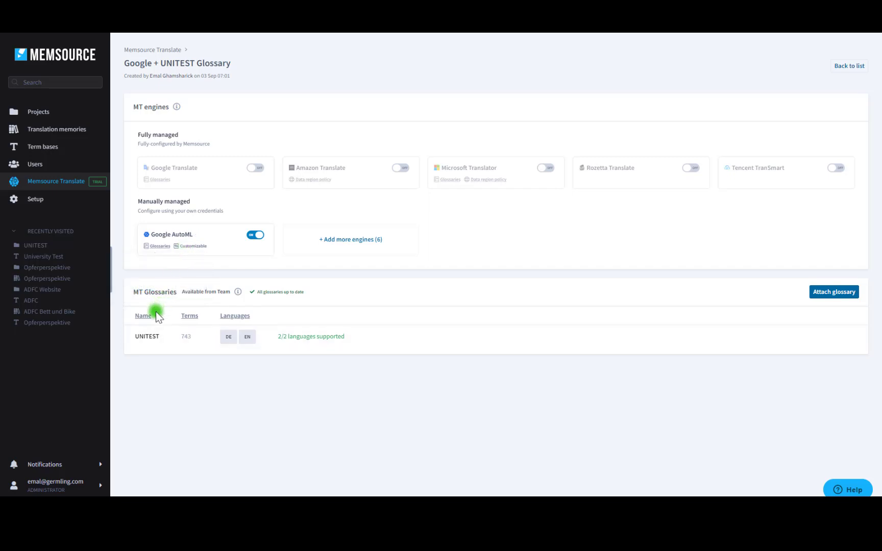
click(849, 66)
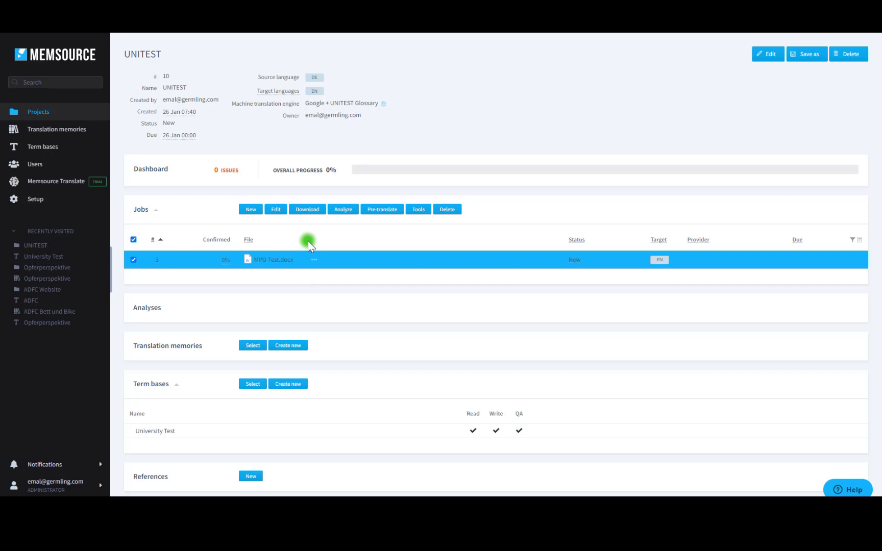
- Pre-translate the MPO Test.docx job in the UNITEST project using non-translatables and machine translation
click(384, 220)
click(385, 226)
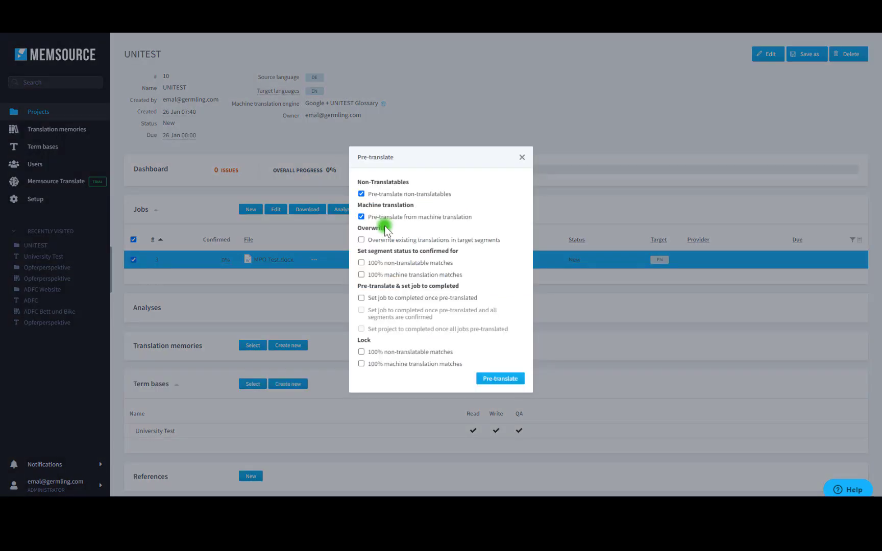
click(362, 195)
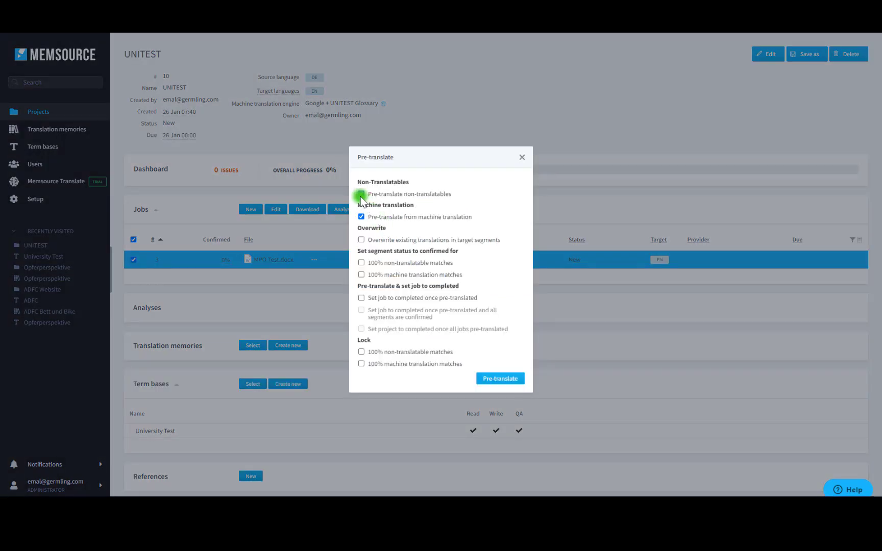
click(362, 218)
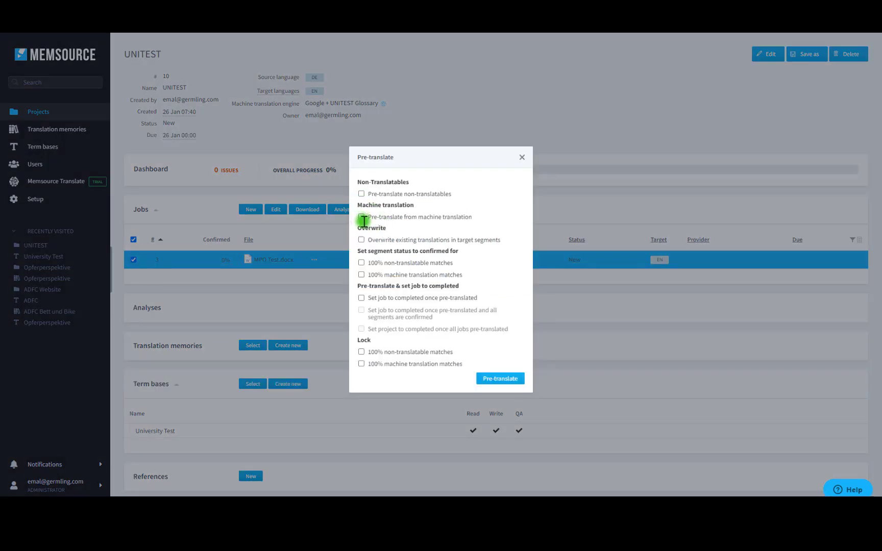
click(361, 216)
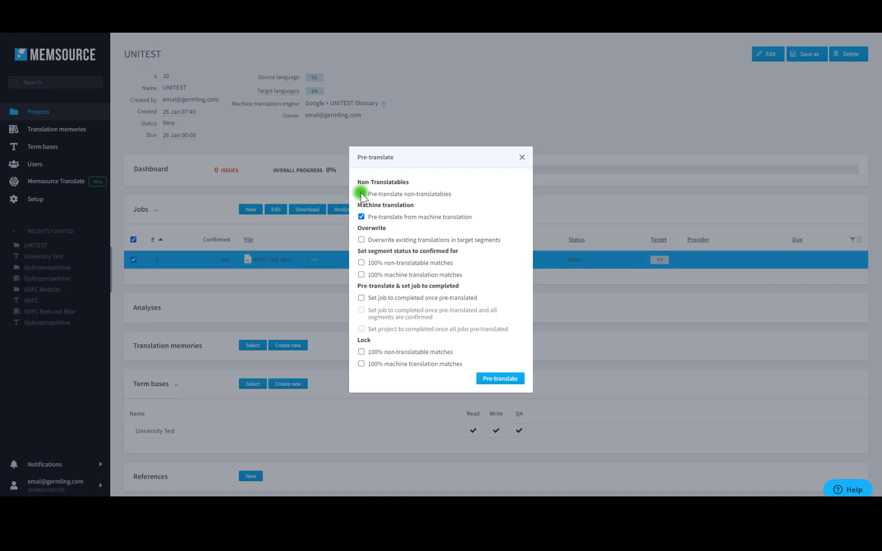
click(361, 194)
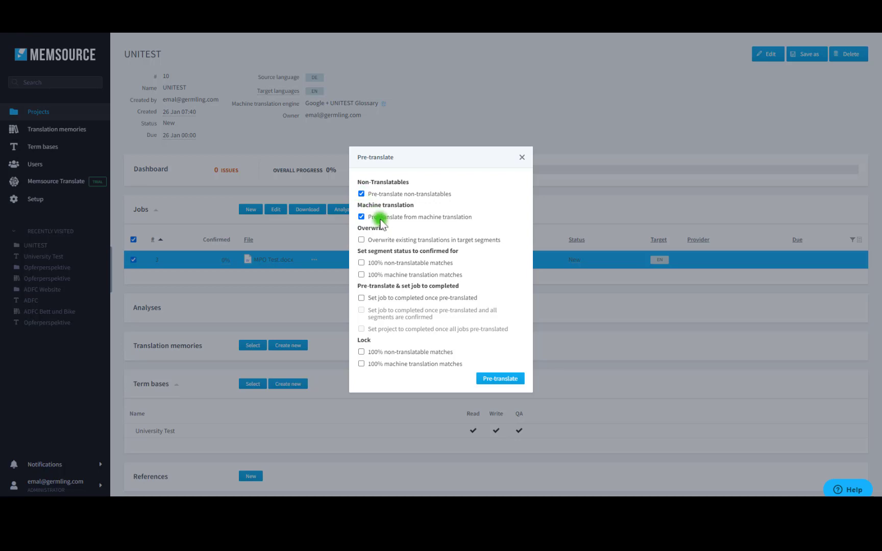
click(496, 381)
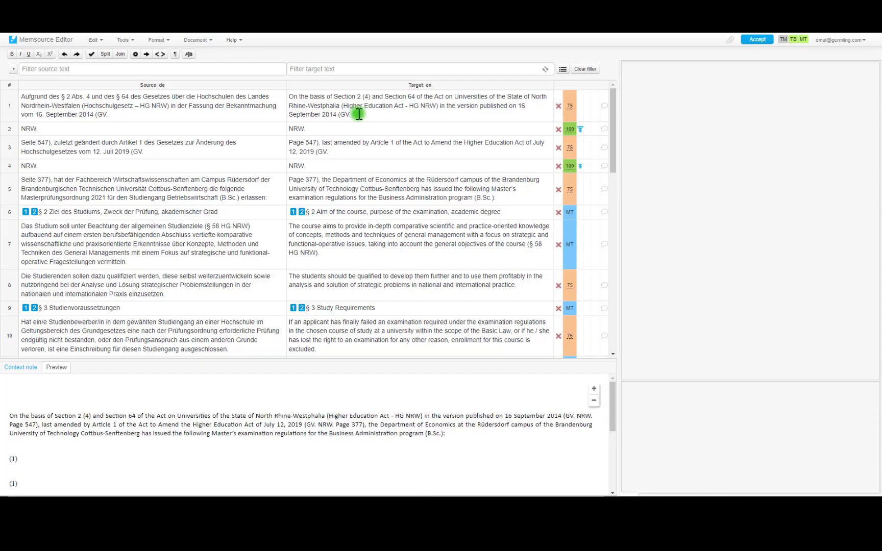
- Join the first five segments of the document into a single segment in the editor
click(359, 114)
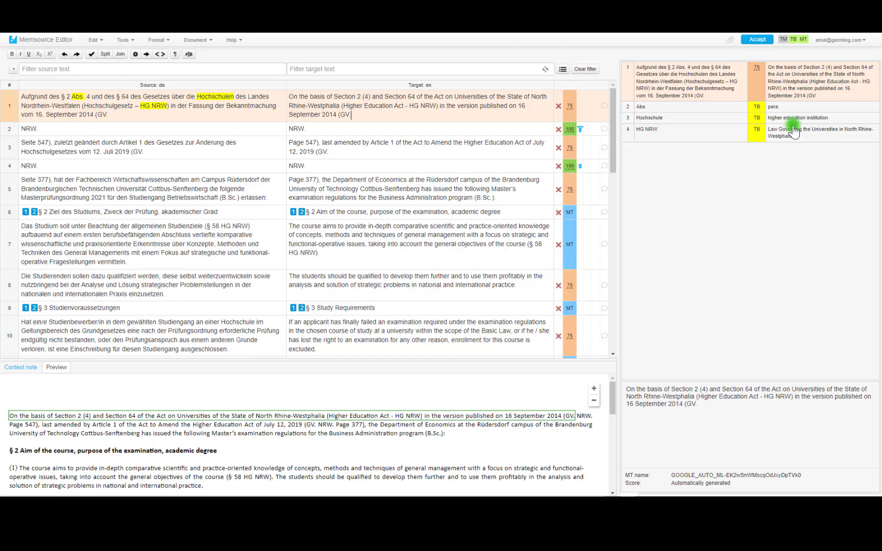
click(508, 105)
key(ctrl+j)
key(ctrl+j)
key(ctrl+j)
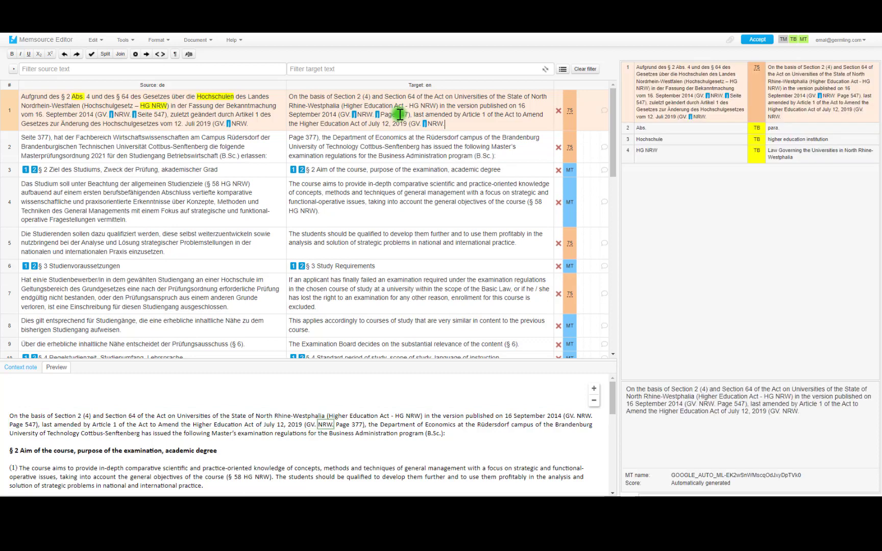
key(ctrl+j)
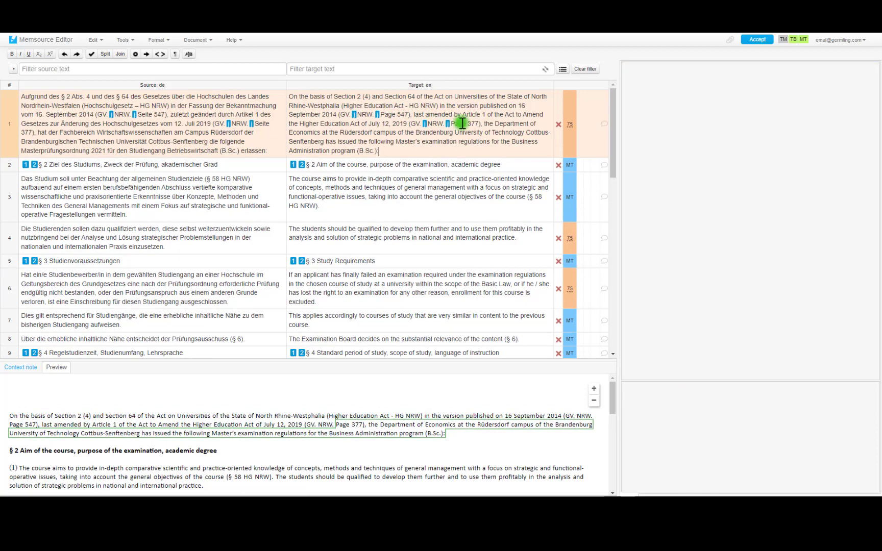
click(509, 133)
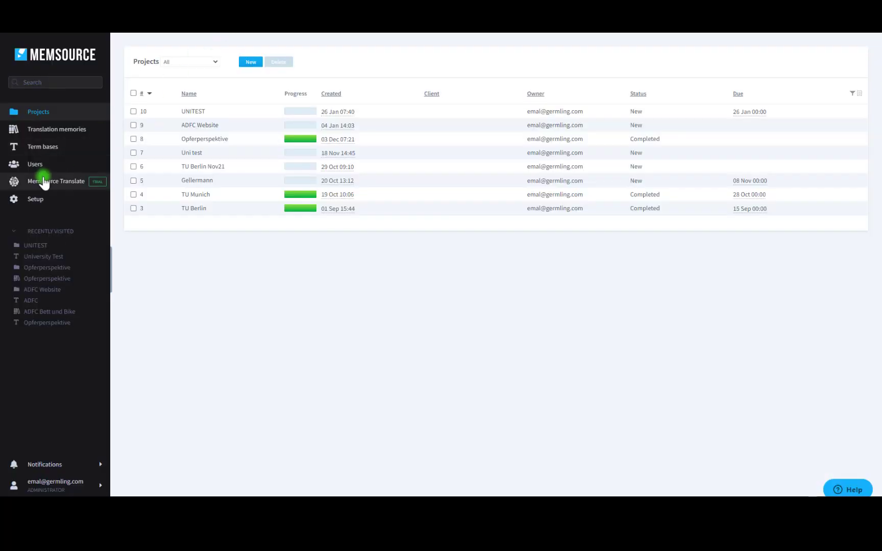
- Open the UNITEST glossary attached to the Google + UNITEST Glossary profile from the Memsource Translate page
click(44, 181)
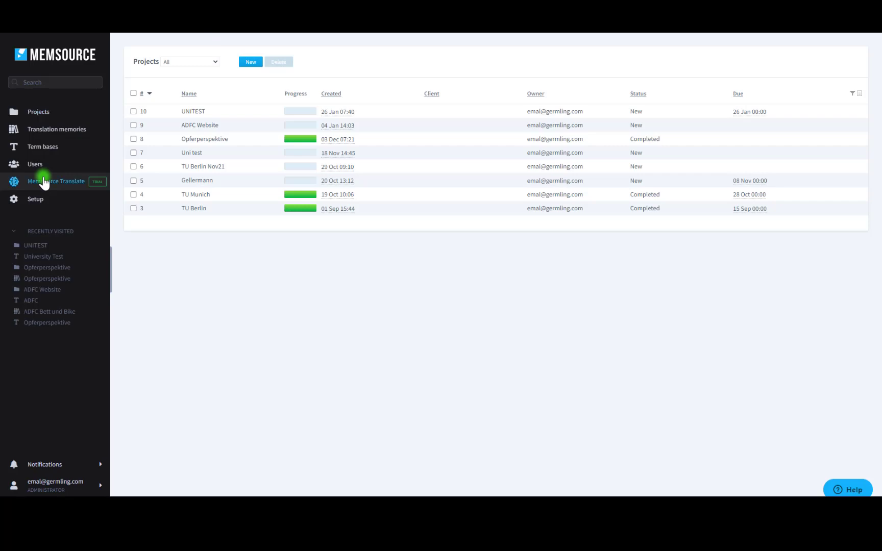
click(56, 176)
click(503, 229)
click(466, 262)
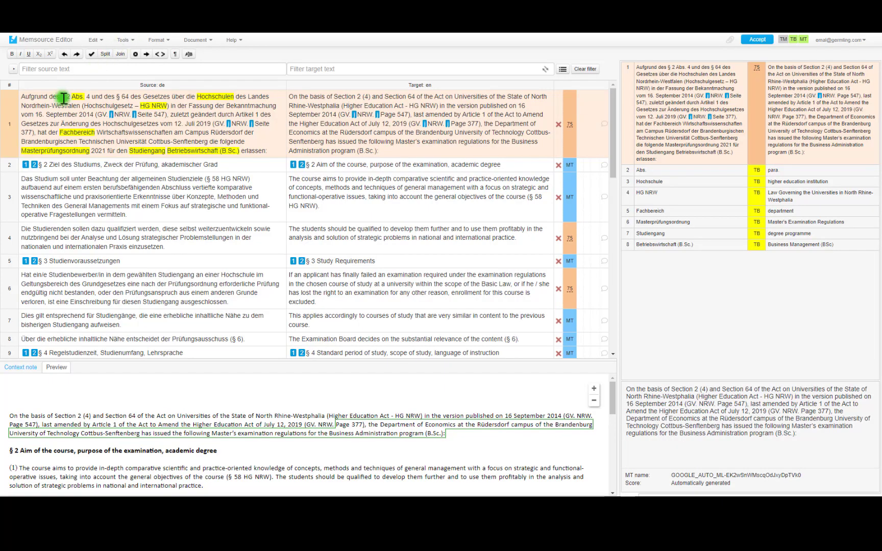
- Compare the English translation of HG NRW in segment 1 with its entry in the University Test term base
key(ctrl+a)
double_click(337, 96)
click(345, 97)
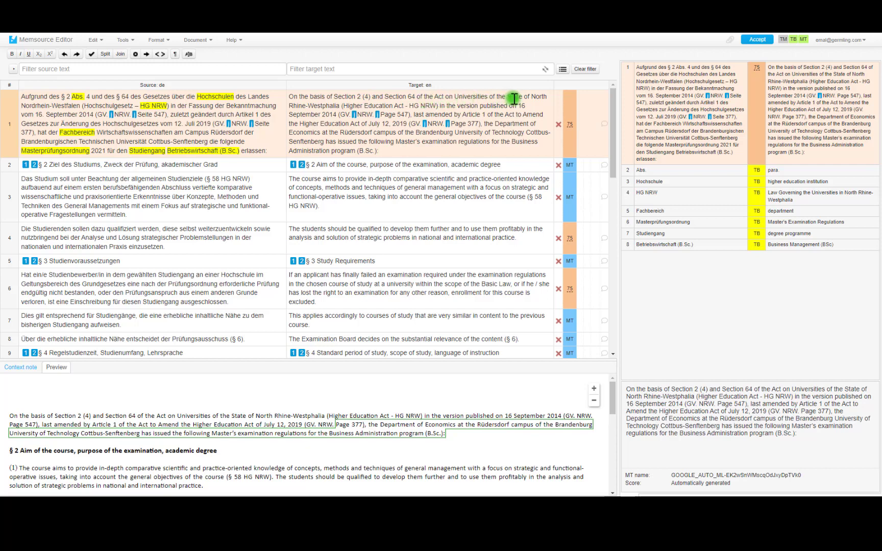
click(805, 205)
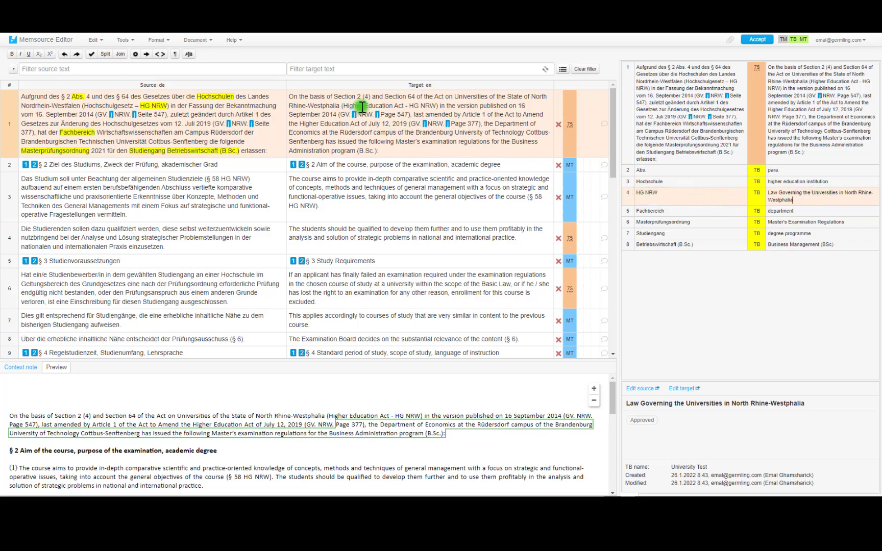
click(426, 105)
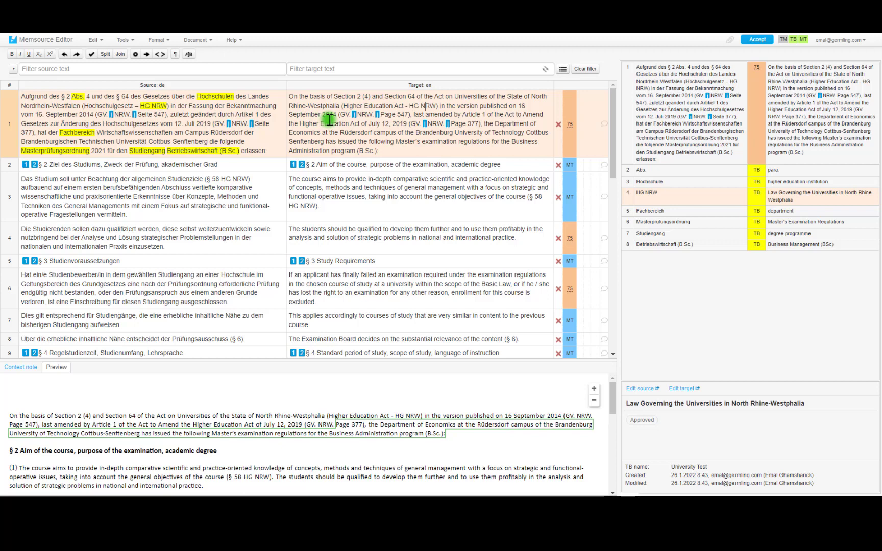
- Examine the date formats and the "Act to Amend the Higher Education Act" wording in segment 1's English target
drag(517, 106, 338, 114)
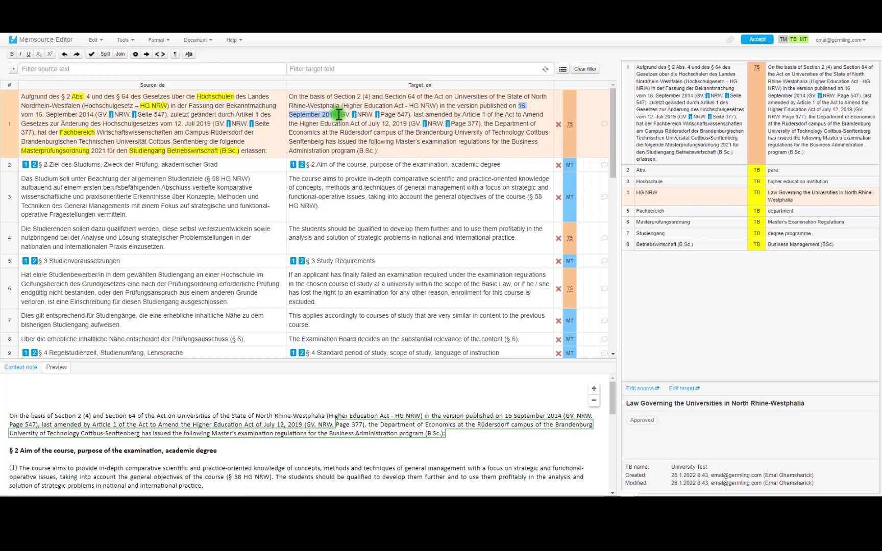
drag(369, 124, 414, 124)
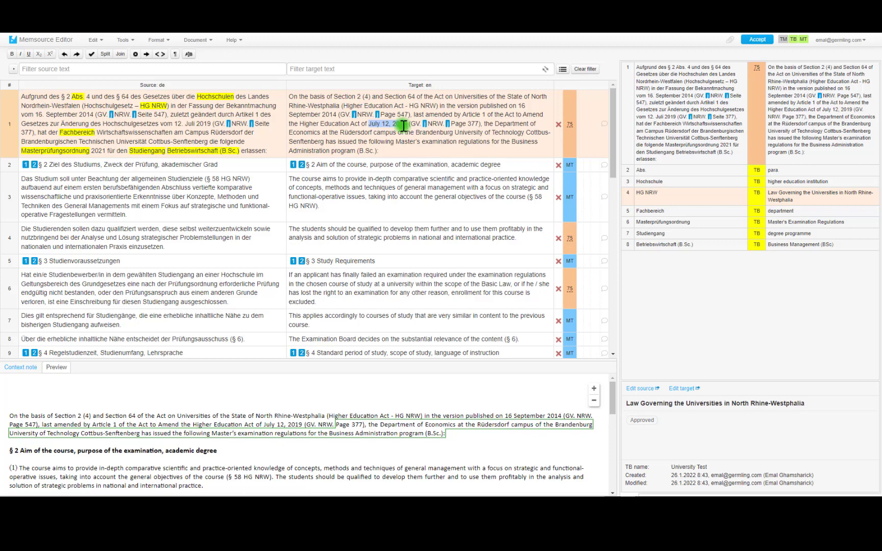
click(318, 115)
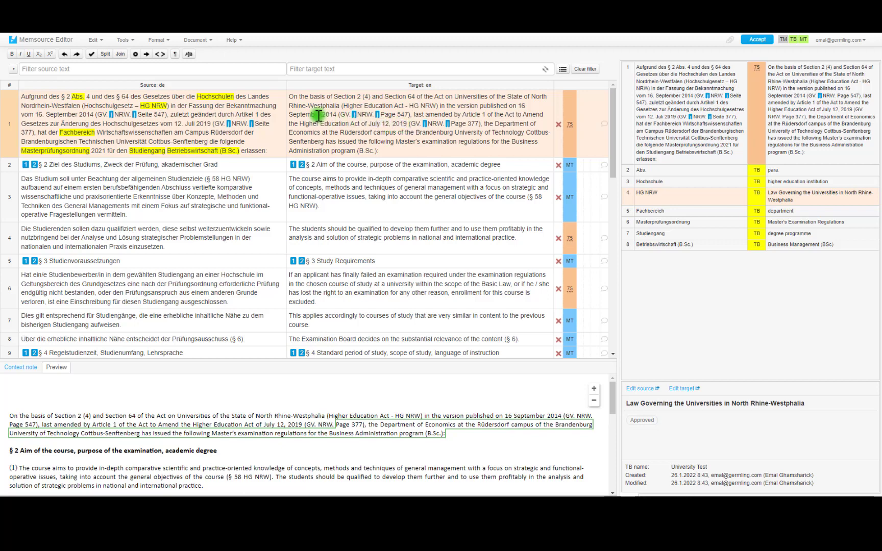
click(490, 115)
drag(514, 116, 360, 127)
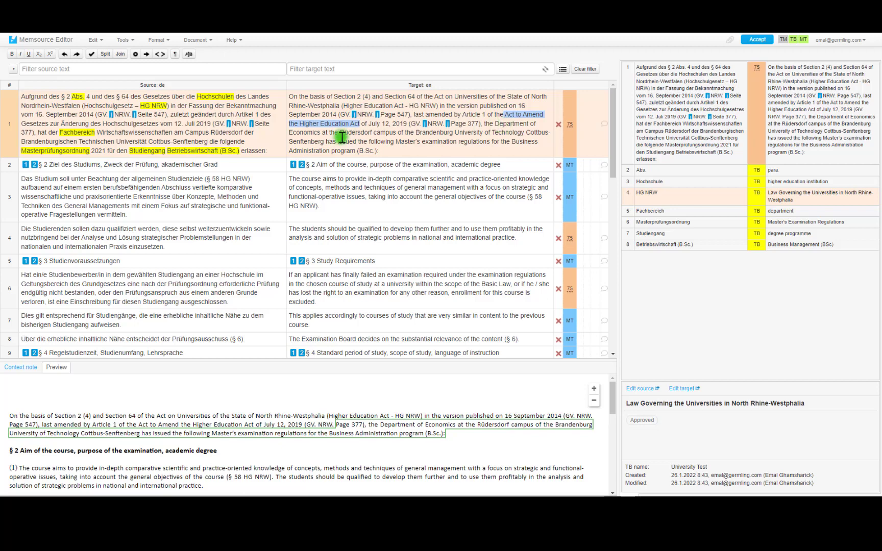
- Check how the Department of Economics and the Brandenburg University of Technology are rendered in segment 1's English target
click(313, 135)
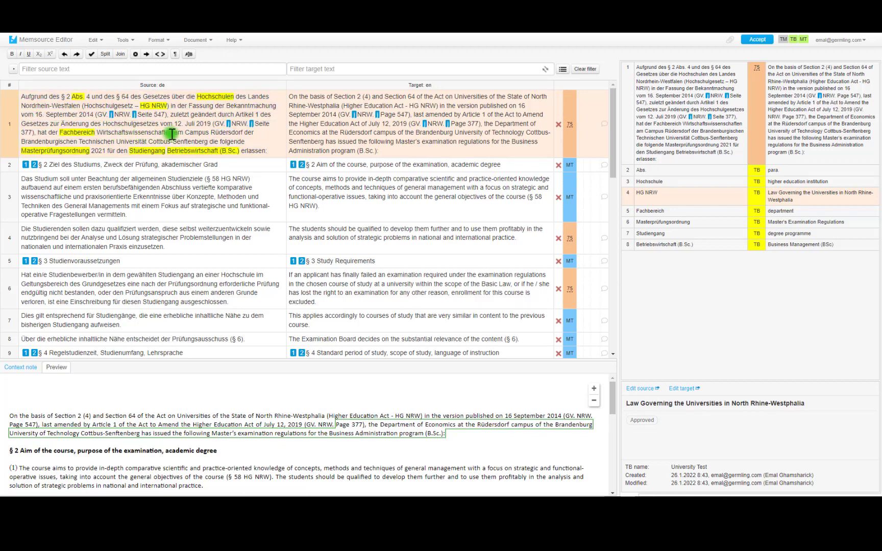
double_click(313, 132)
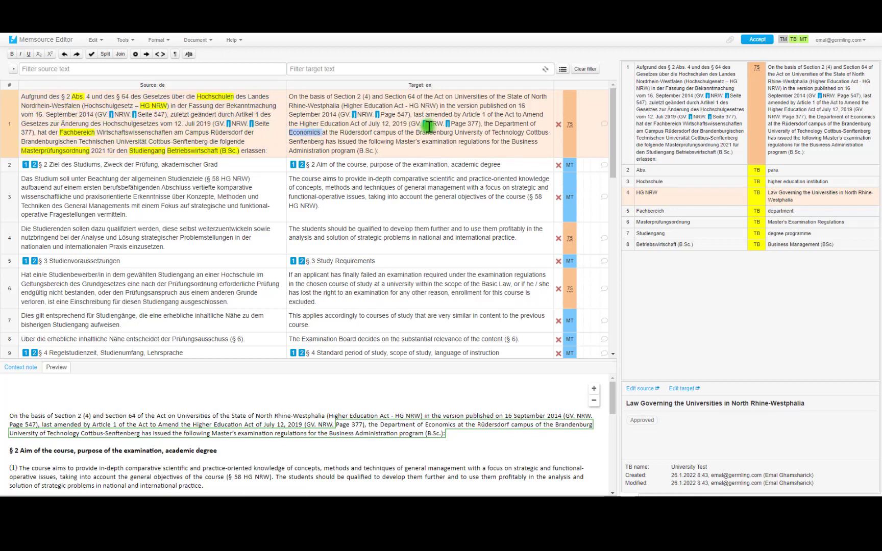
drag(495, 123, 323, 132)
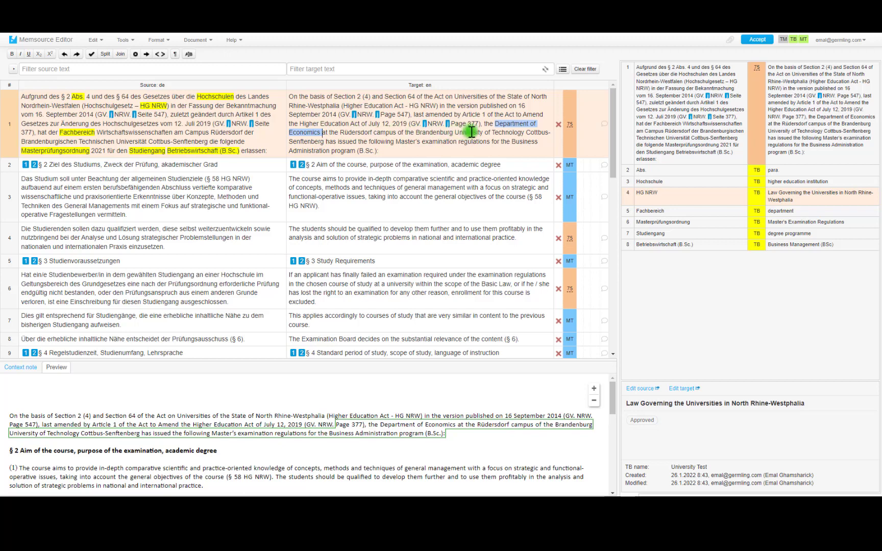
click(403, 133)
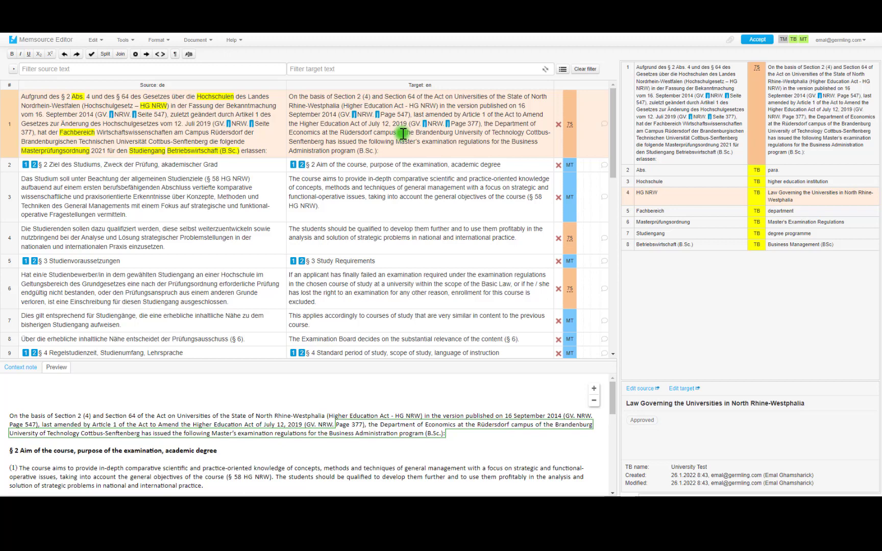
double_click(423, 133)
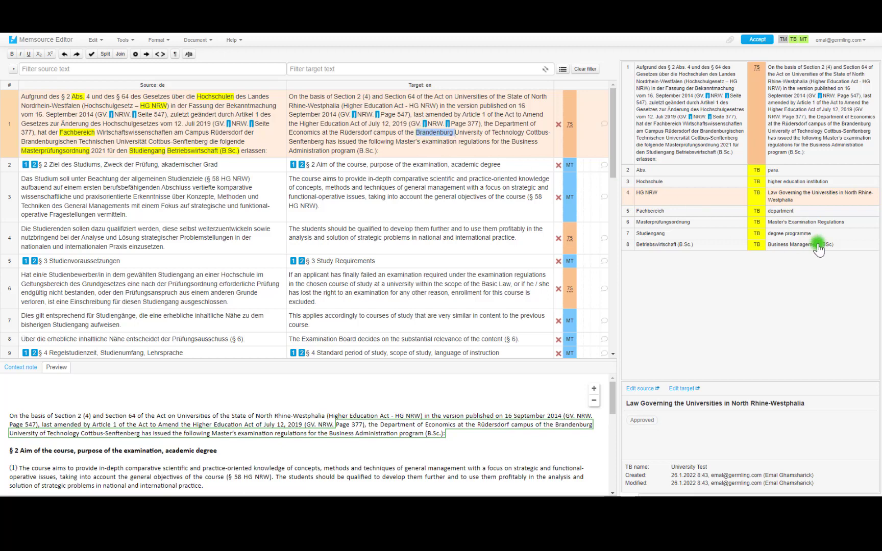
- Return to the UNITEST glossary page and look through its list of German and English terms
click(362, 34)
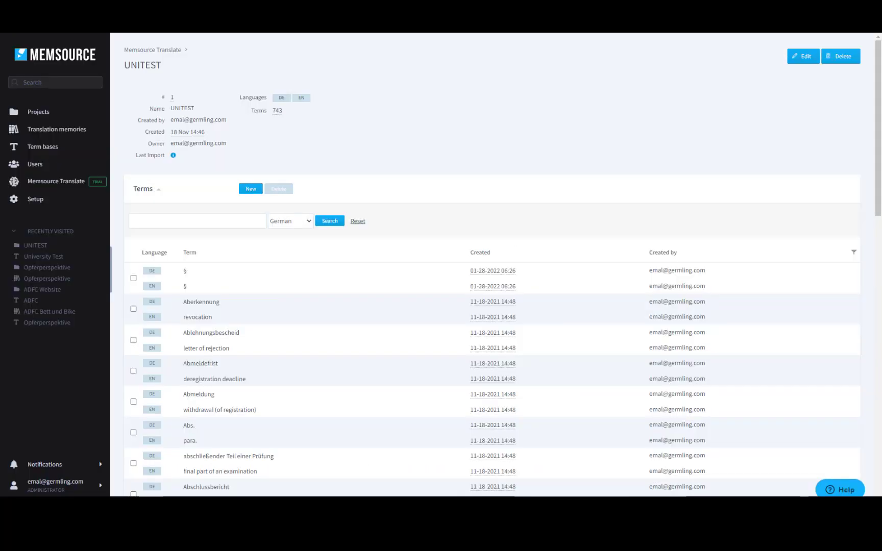
scroll(491, 265, down, 4)
scroll(250, 85, up, 4)
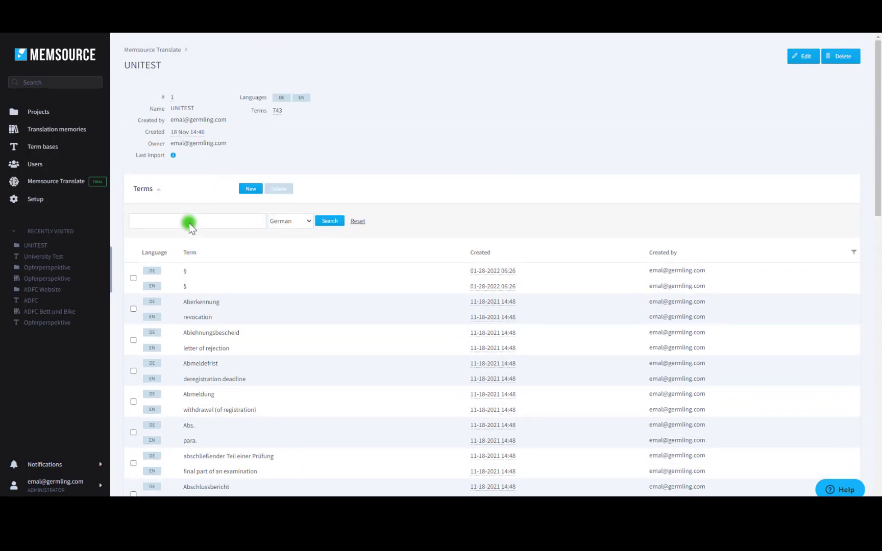
- Search the UNITEST glossary's German terms for "brandenburg", repeating the search with the wildcard form "brandenburg*"
click(189, 222)
text(brandenburg)
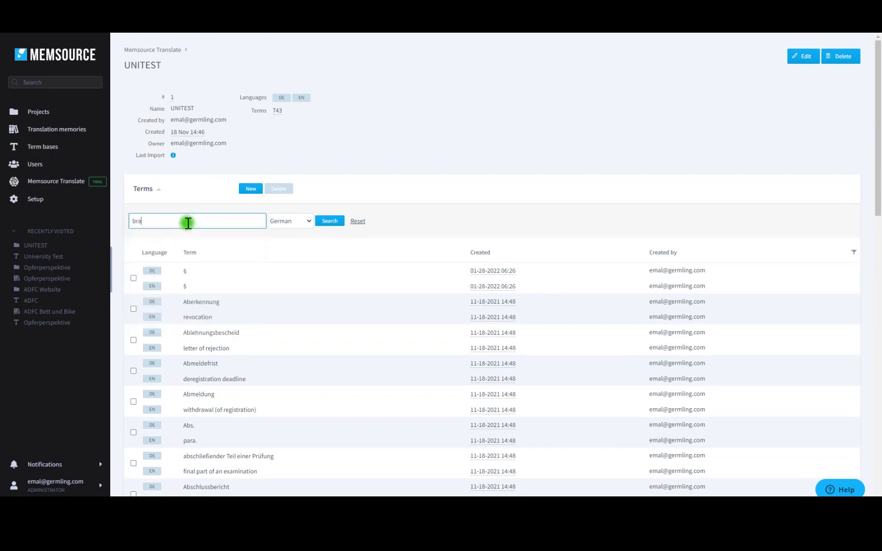
key(Return)
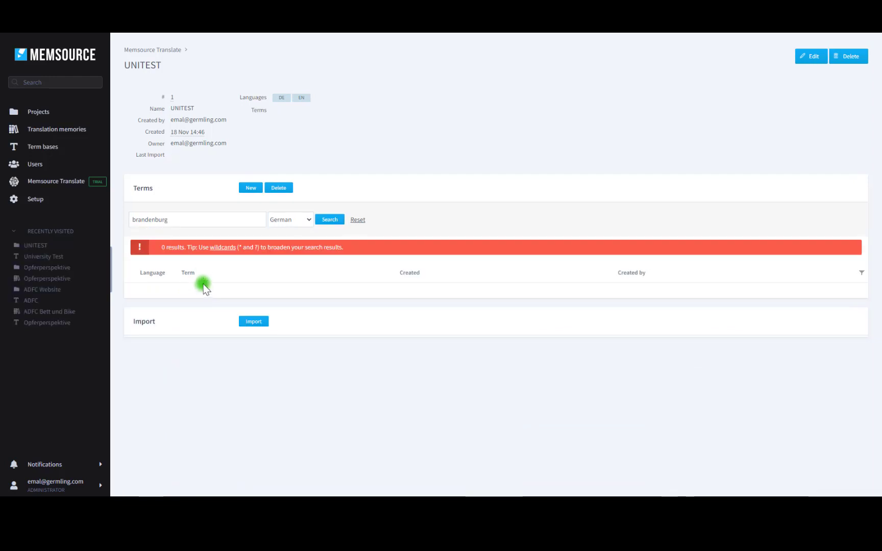
click(197, 225)
text(*)
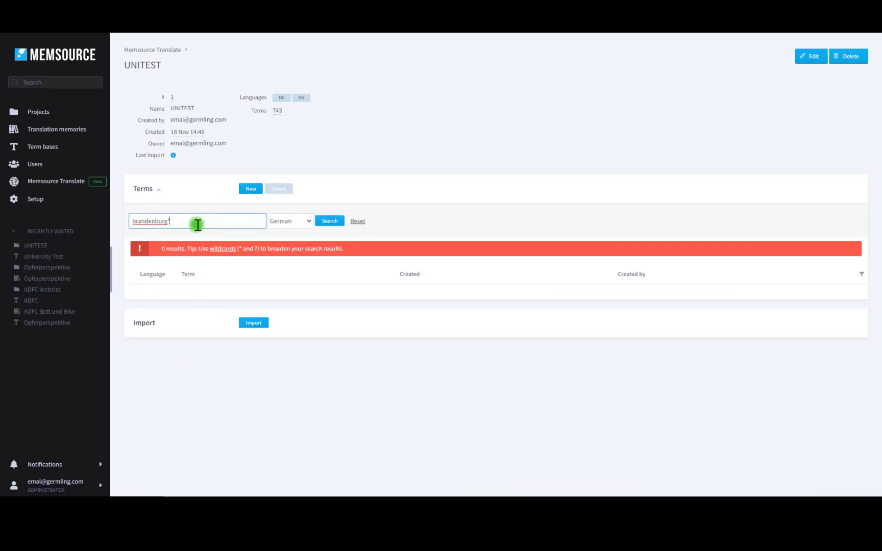
key(Return)
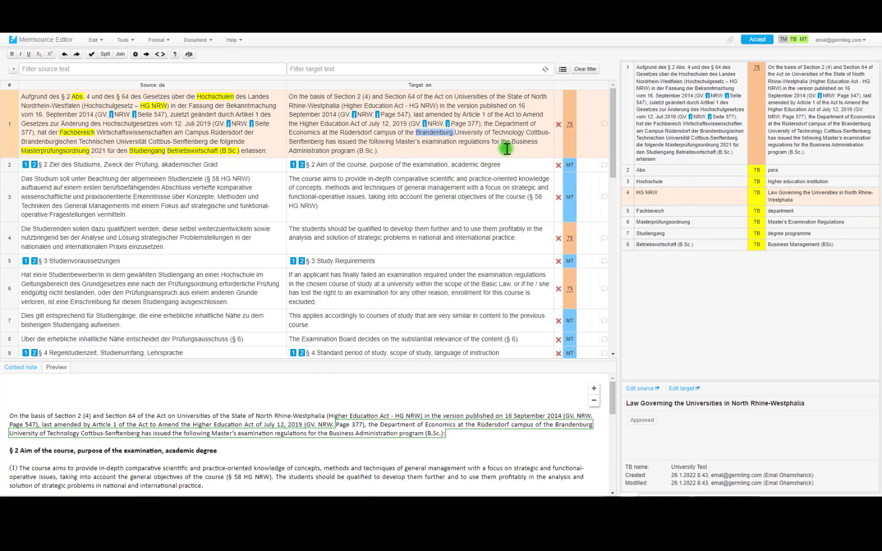
- Return to the translation editor and compare the degree program wording in segment 1's target with the term base entry for Betriebswirtschaft (B.Sc.)
click(532, 126)
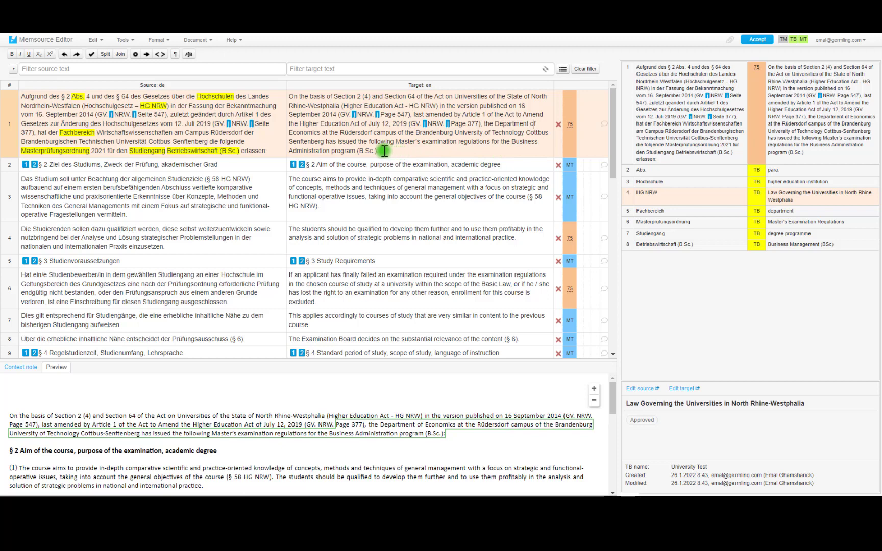
click(811, 249)
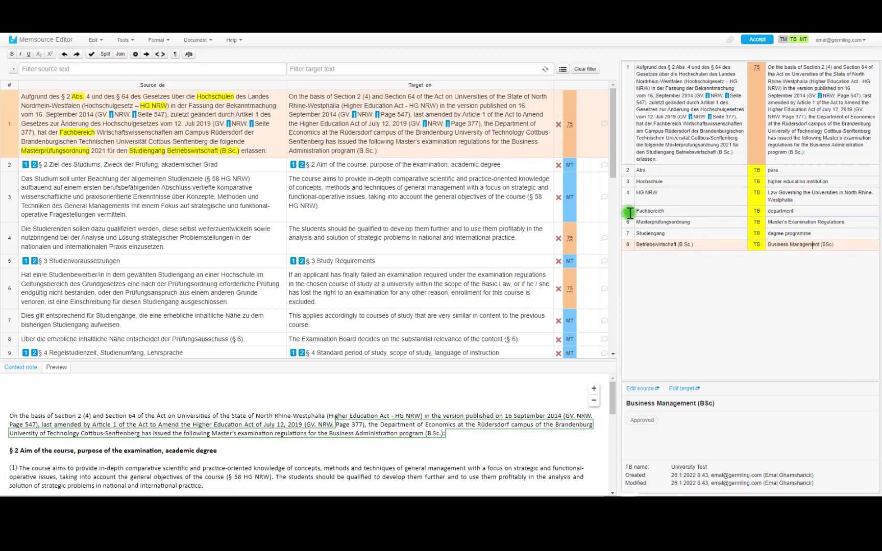
click(326, 157)
click(435, 148)
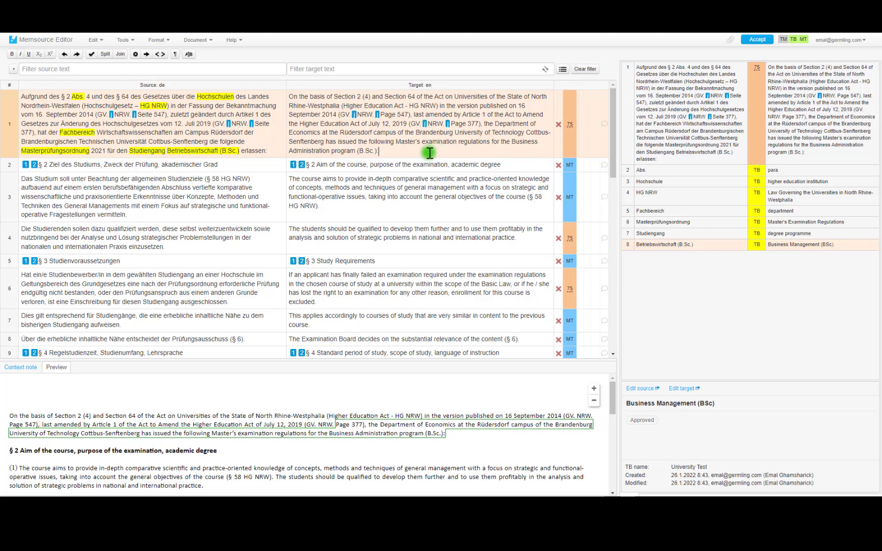
scroll(427, 154, down, 2)
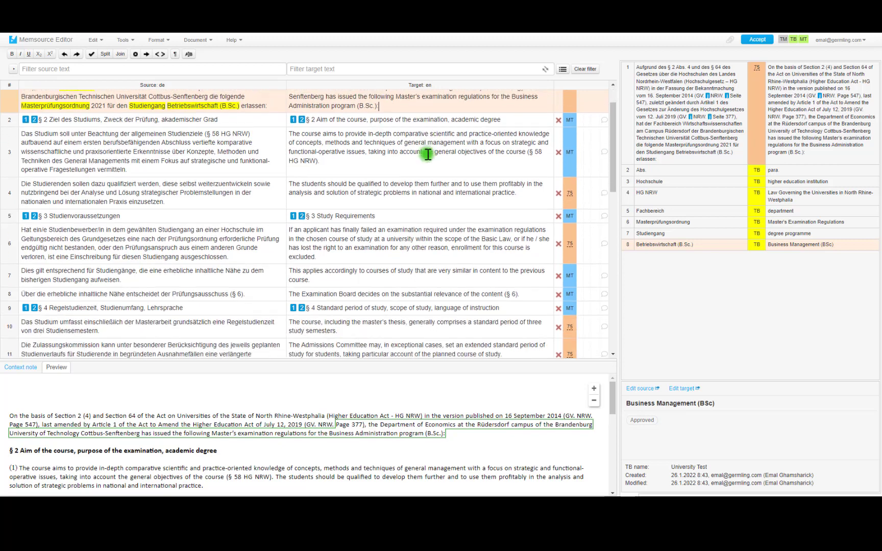
scroll(428, 153, up, 2)
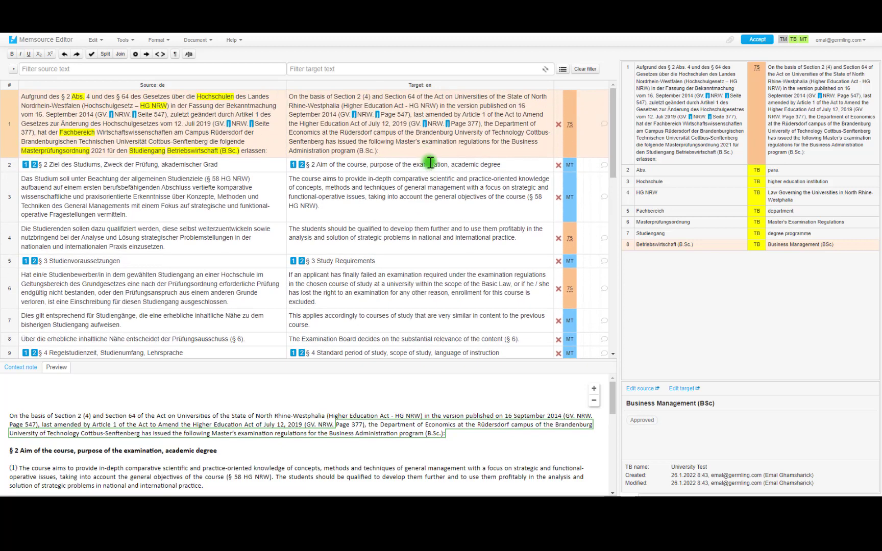
- Check segment 2's English heading against the German source, focusing on the renderings of Studium and Prüfung
click(431, 166)
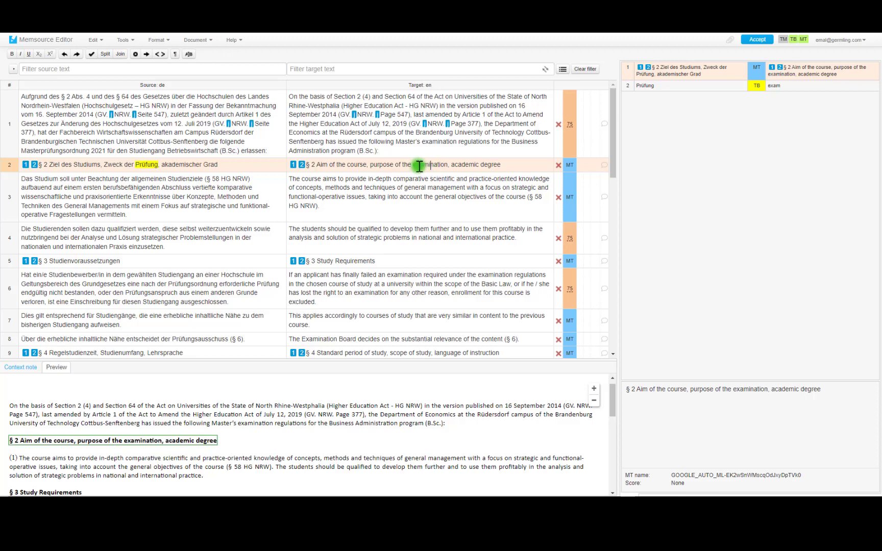
double_click(363, 166)
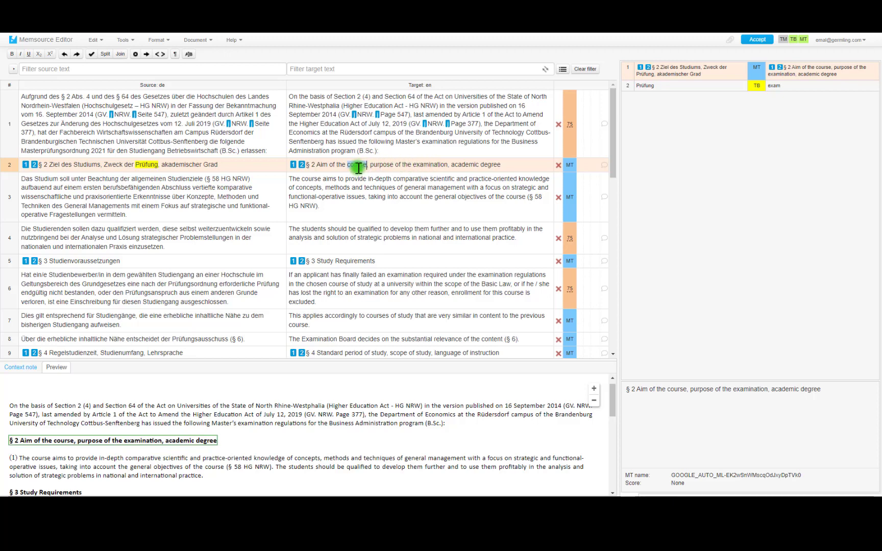
click(373, 166)
- Review segment 3's English target against its full German source and confirm the segment
click(441, 210)
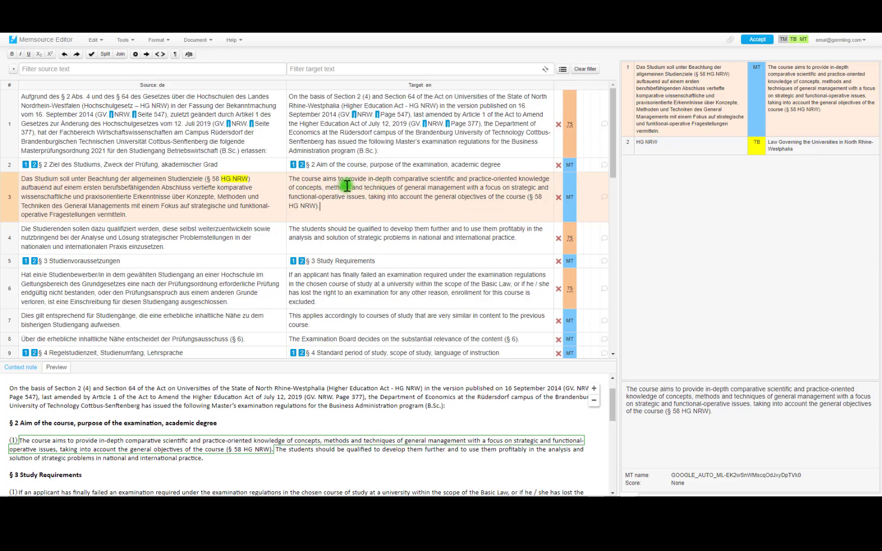
drag(24, 179, 129, 218)
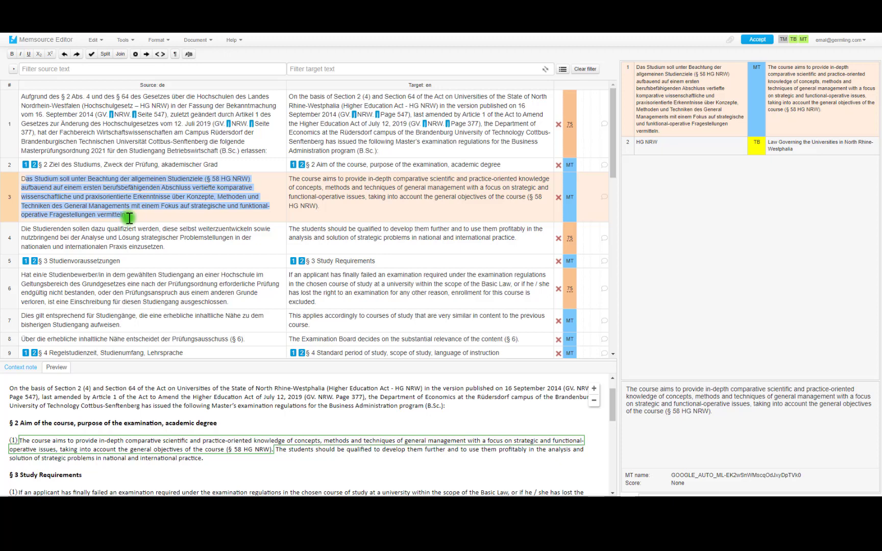
click(433, 178)
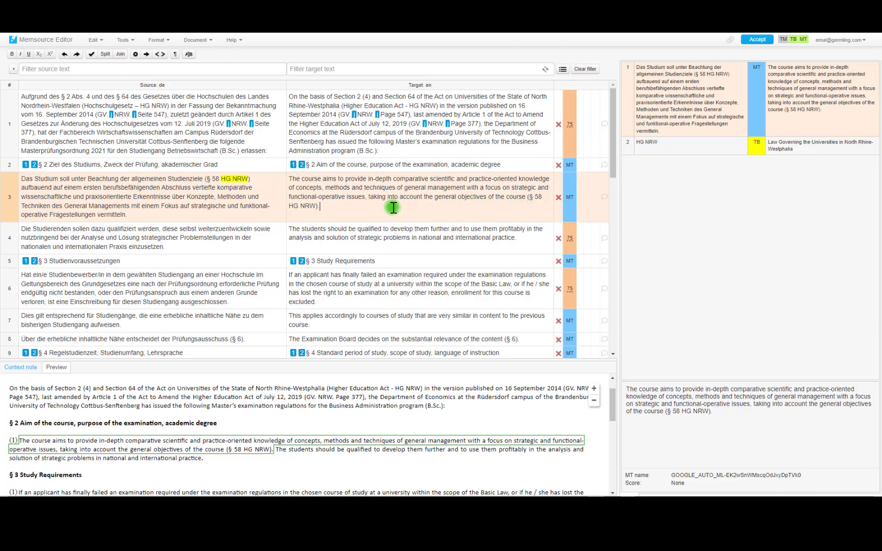
key(Down)
key(ctrl+Return)
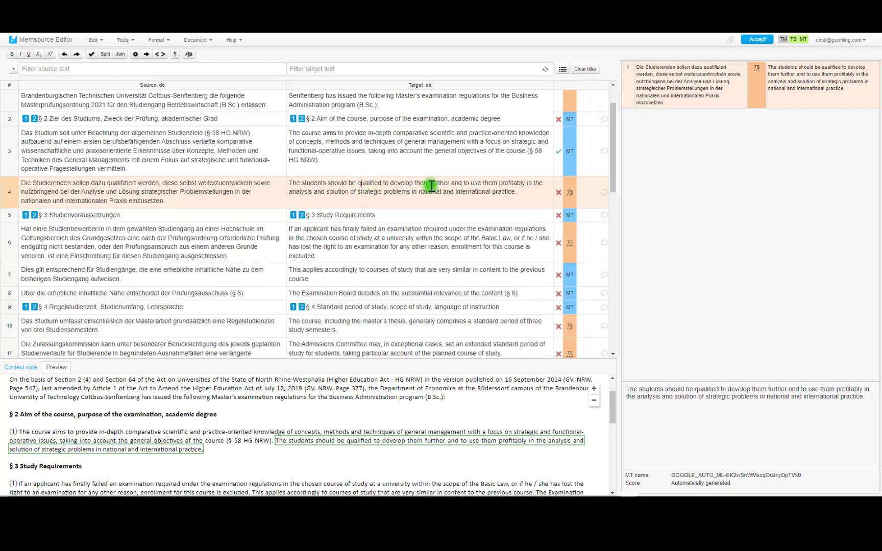
- In segment 4's target, change "use them profitably" to "use these skills productively" and confirm the segment
double_click(490, 186)
text(these)
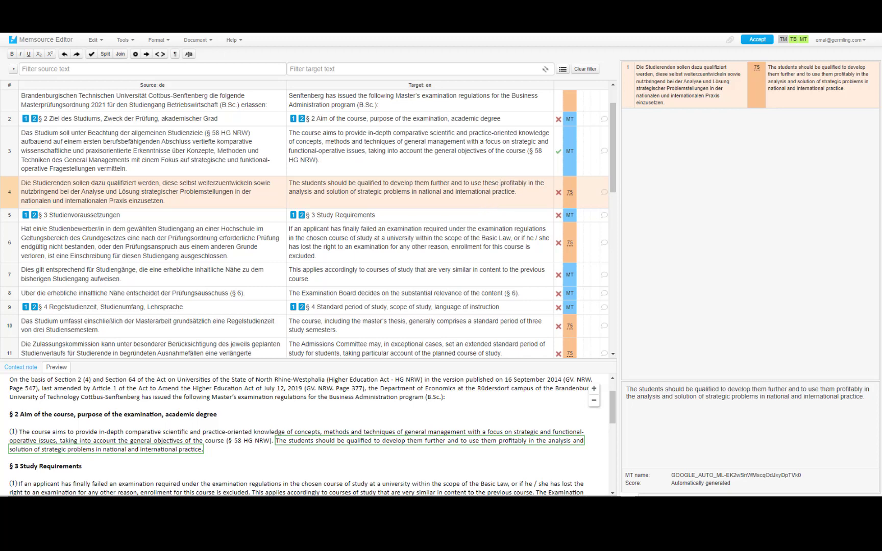
text( skills)
drag(516, 183, 545, 183)
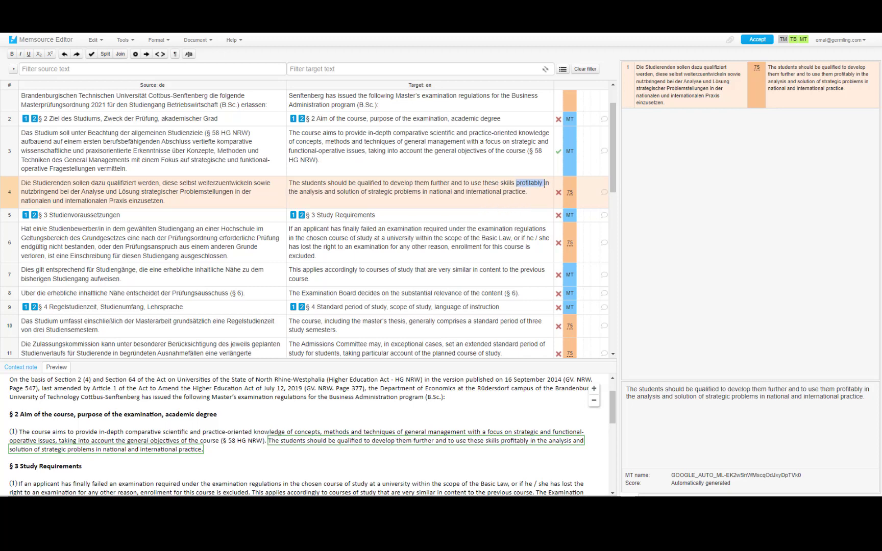
text(productively)
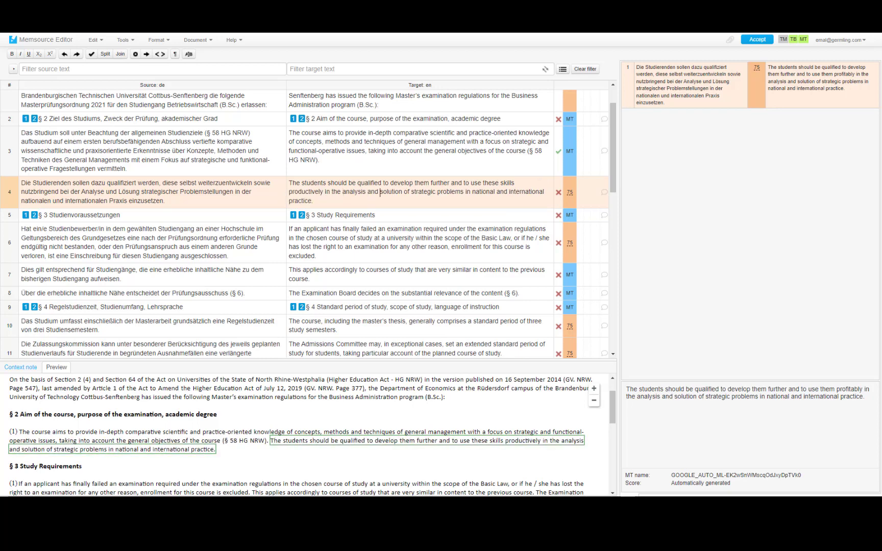
click(313, 201)
drag(289, 183, 357, 183)
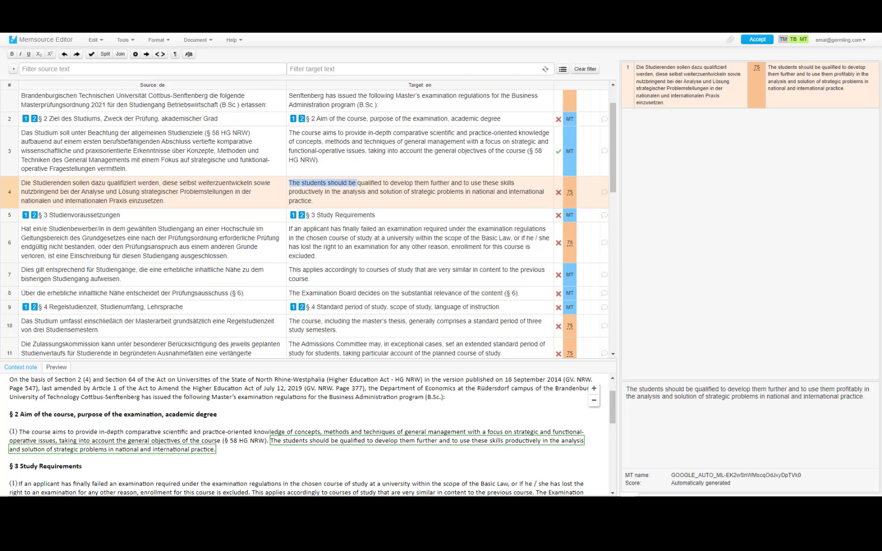
click(357, 183)
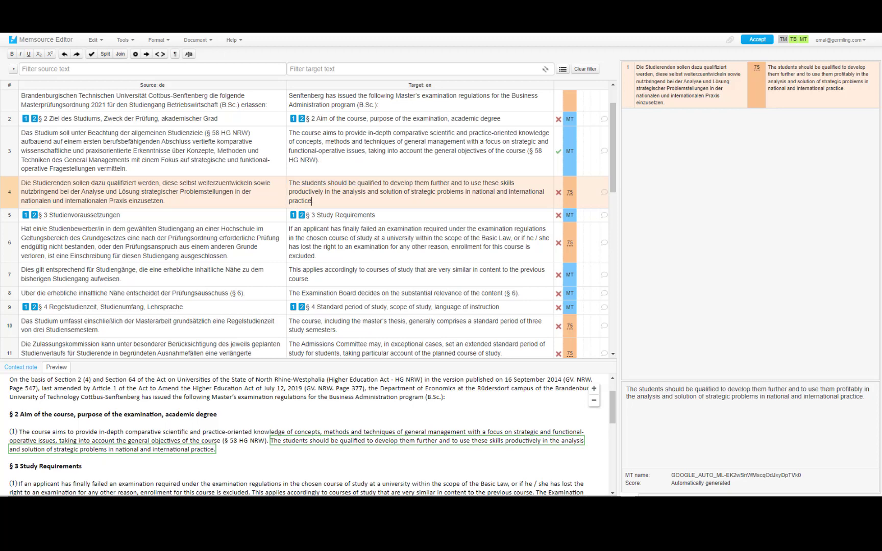
key(ctrl+Return)
key(Up)
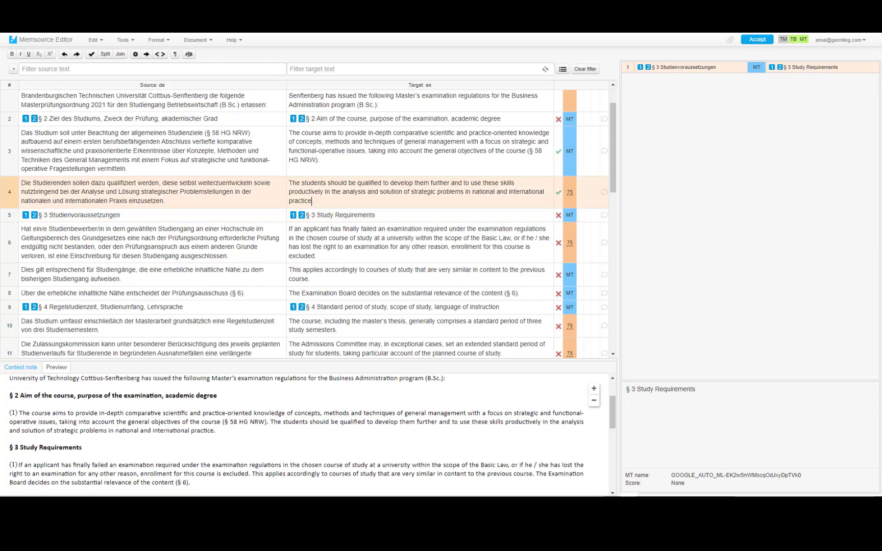
- Change segment 5's target heading to "§ 3 Admission requirements" and confirm the segment
key(Down)
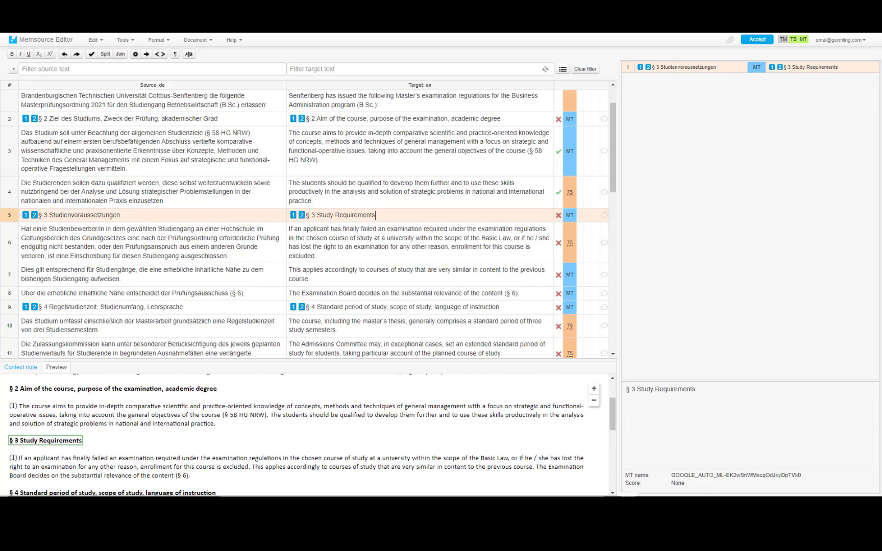
key(Down)
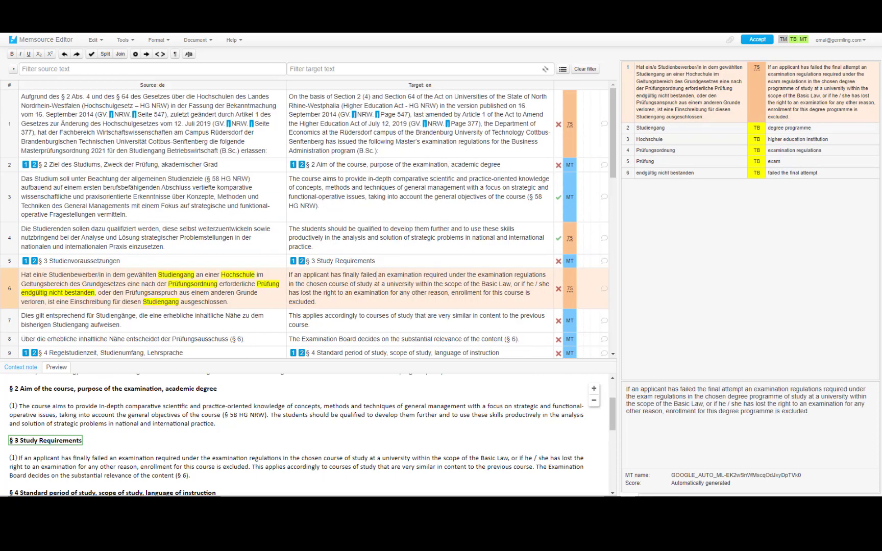
key(Up)
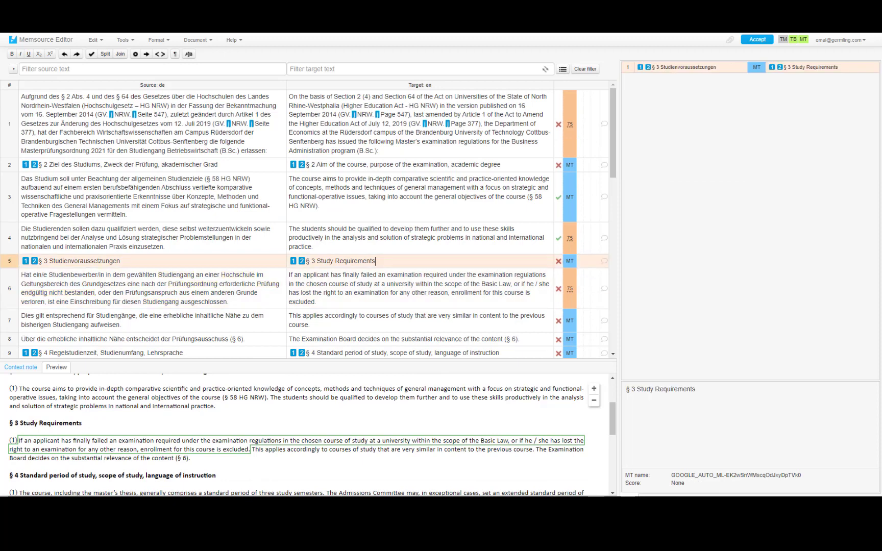
drag(317, 261, 335, 261)
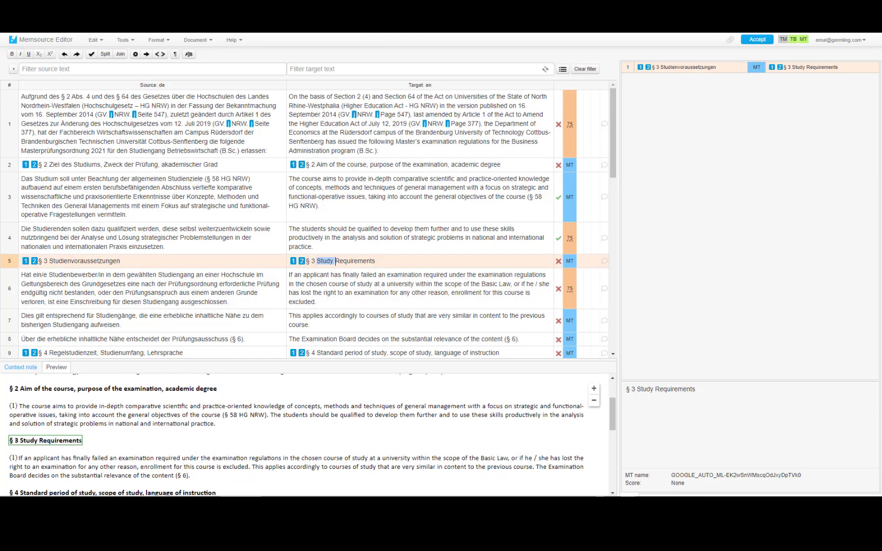
text(Admission)
click(352, 261)
key(BackSpace)
text(r)
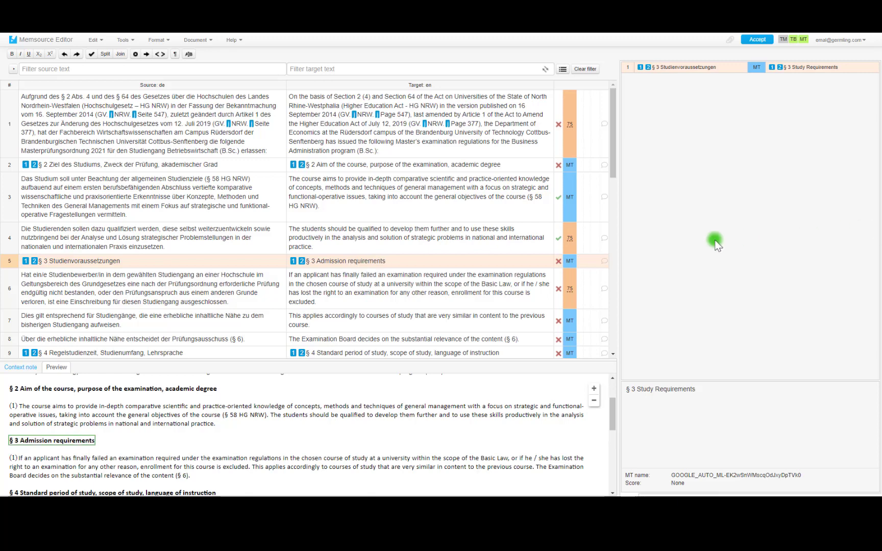
click(397, 261)
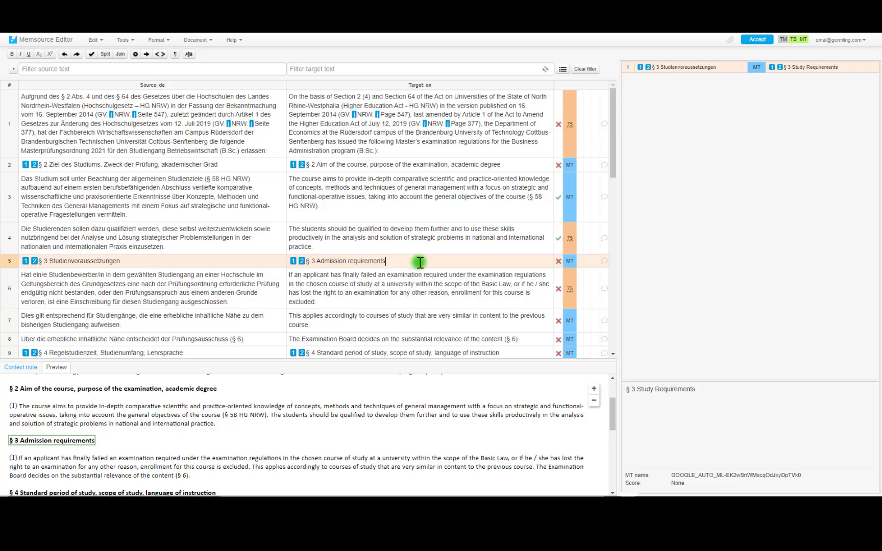
key(ctrl+Return)
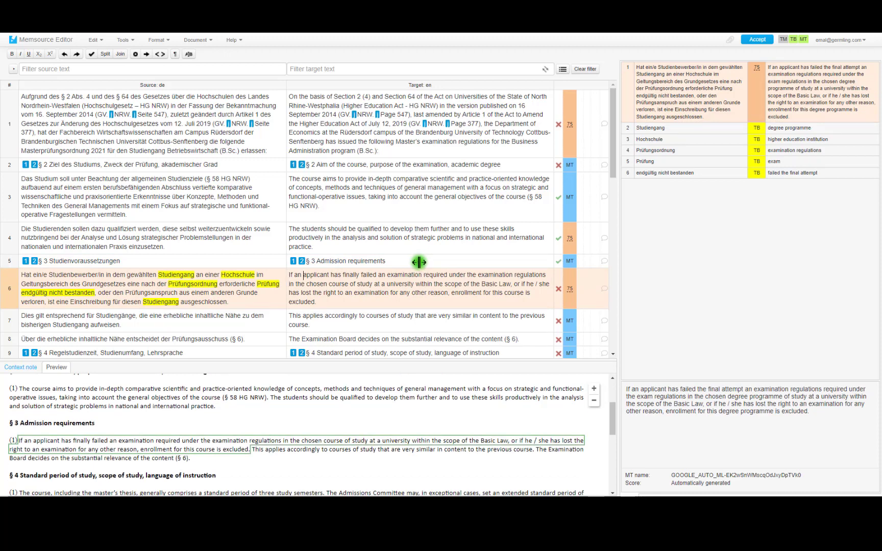
- Compare the rendering of Studiengang in segment 6's target with the term base entry "degree programme"
scroll(419, 262, down, 1)
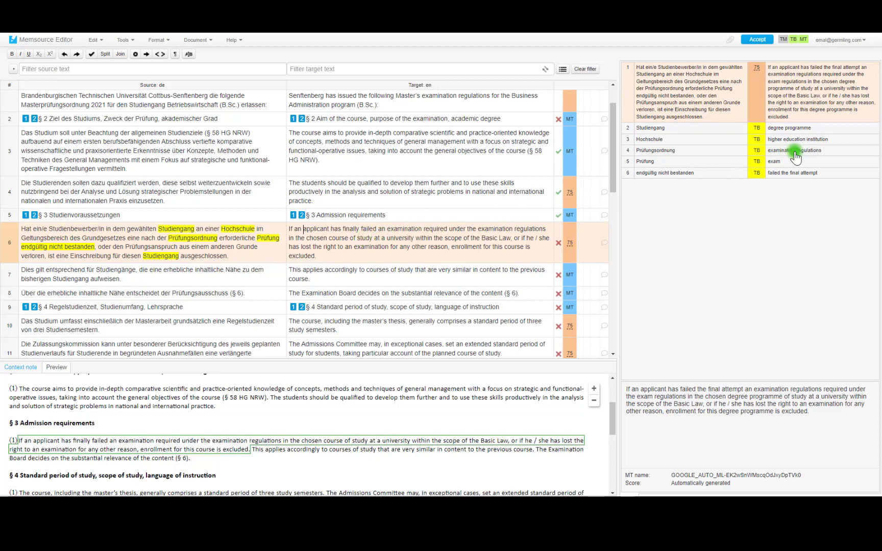
click(784, 130)
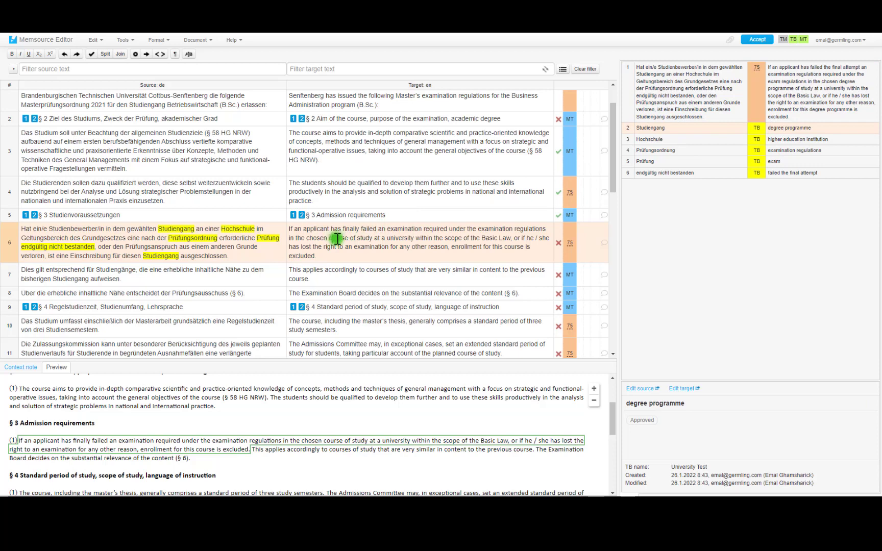
click(795, 128)
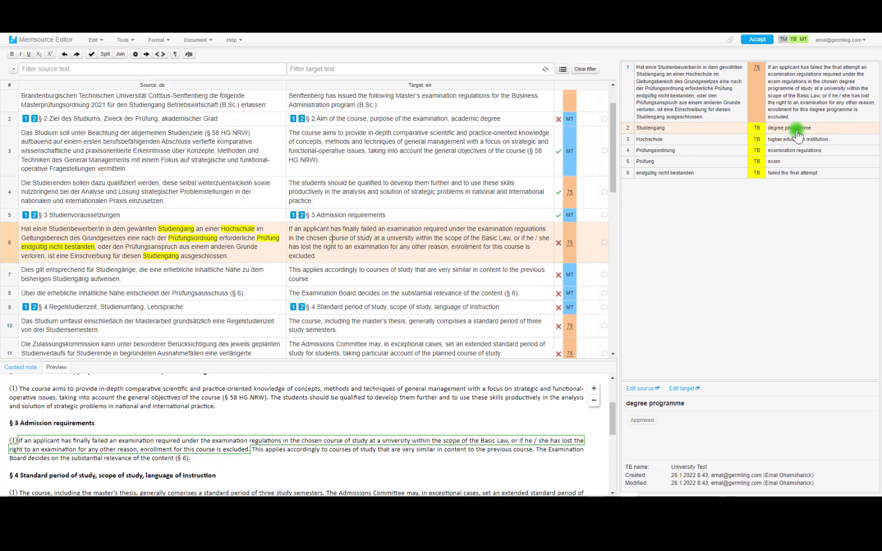
click(369, 248)
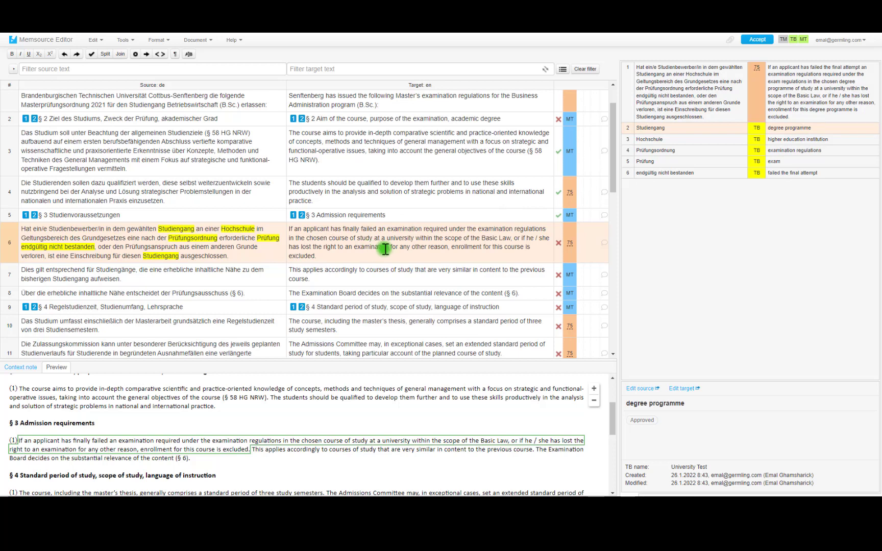
- In segment 6's target, replace the closing clause "enrollment for this course is excluded" with "this student may not enroll for this course"
drag(504, 248, 524, 250)
click(477, 250)
double_click(485, 250)
click(347, 259)
drag(550, 258, 524, 248)
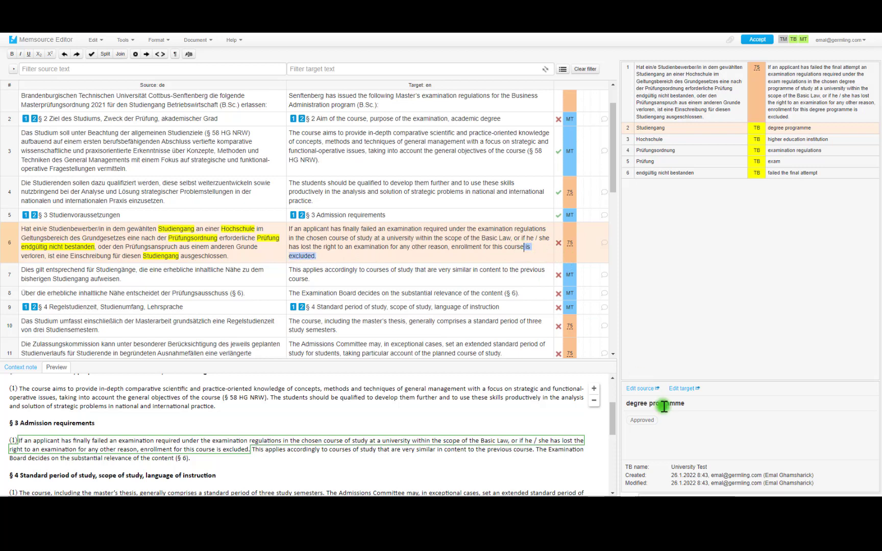
key(BackSpace)
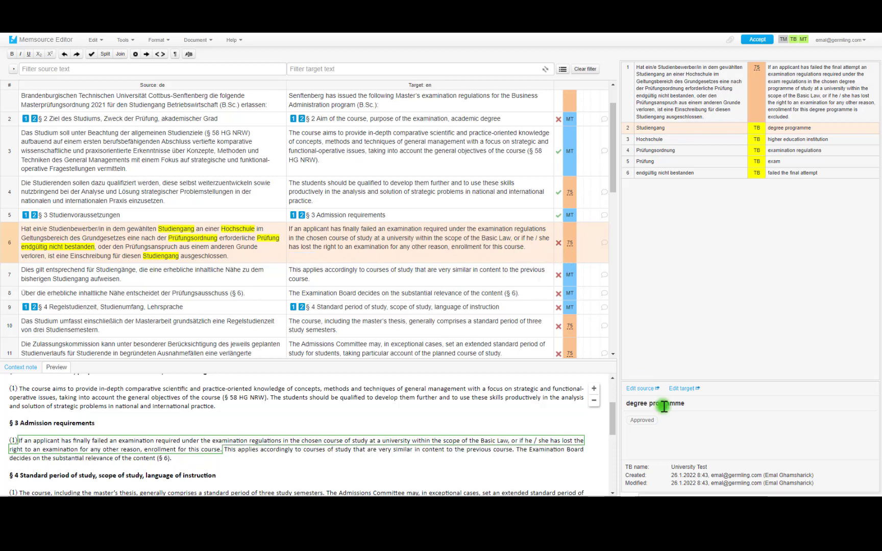
text(this stu)
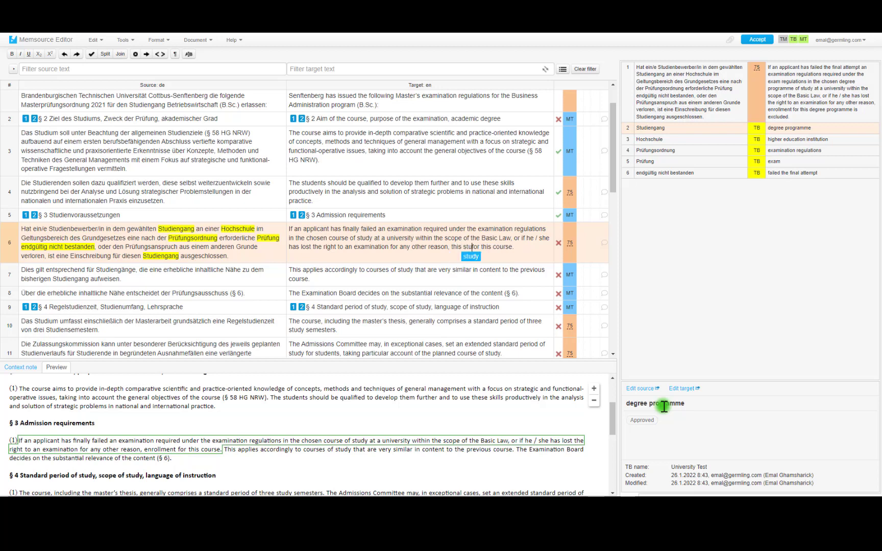
text(dent may not enro)
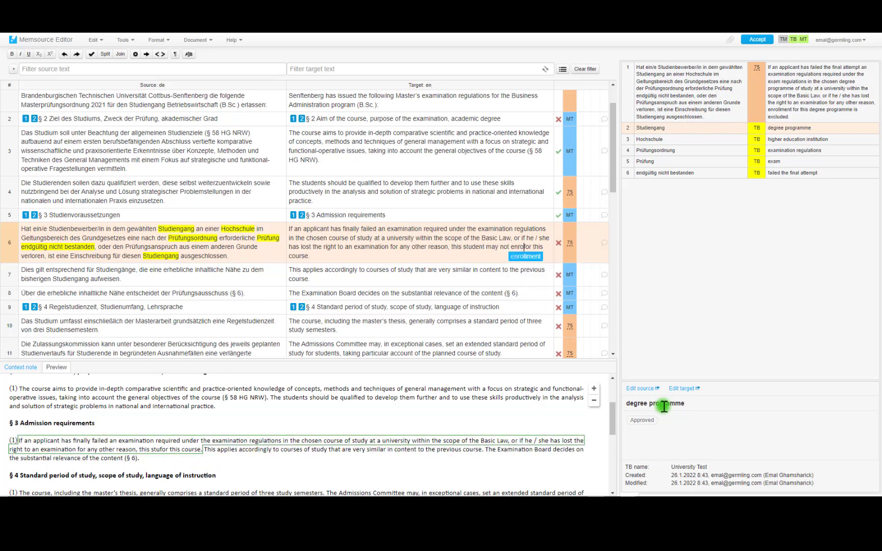
text(ll)
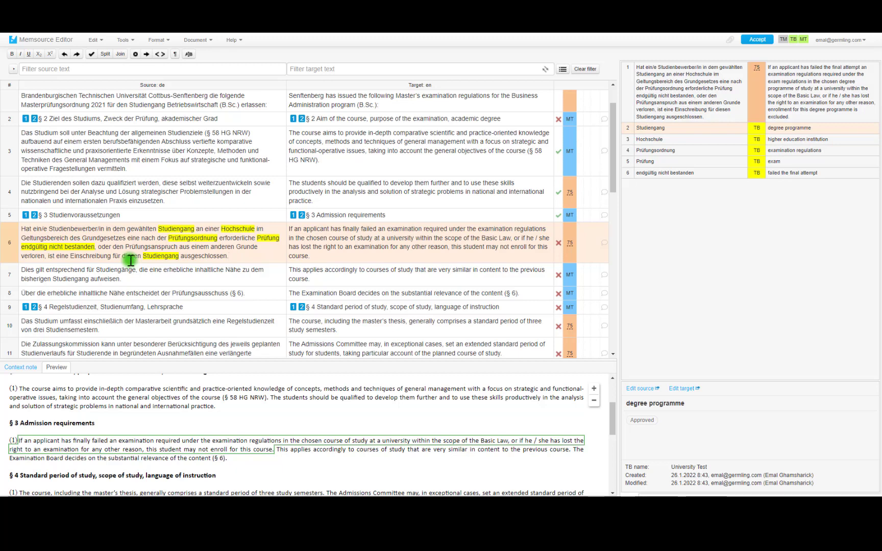
- Replace "course of study" in segment 6's target with the term base translation "degree programme"
click(483, 253)
scroll(455, 235, down, 1)
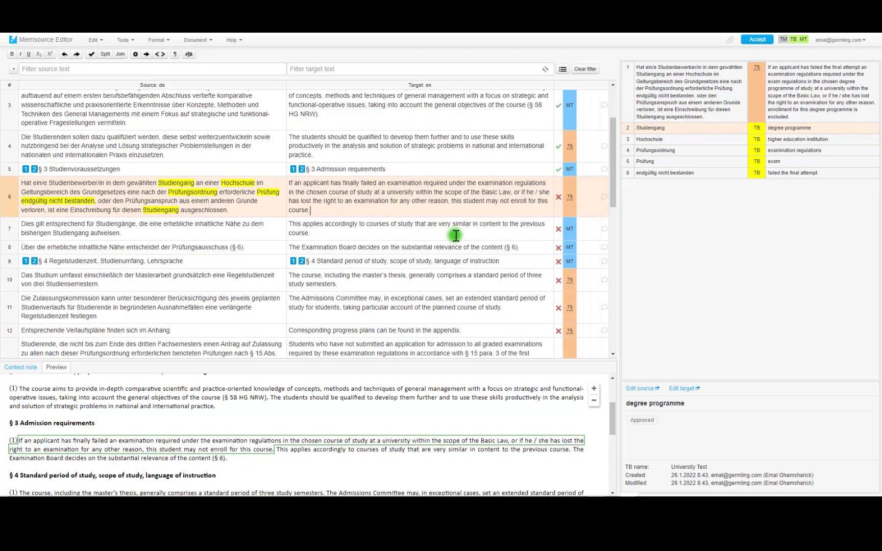
scroll(455, 235, up, 2)
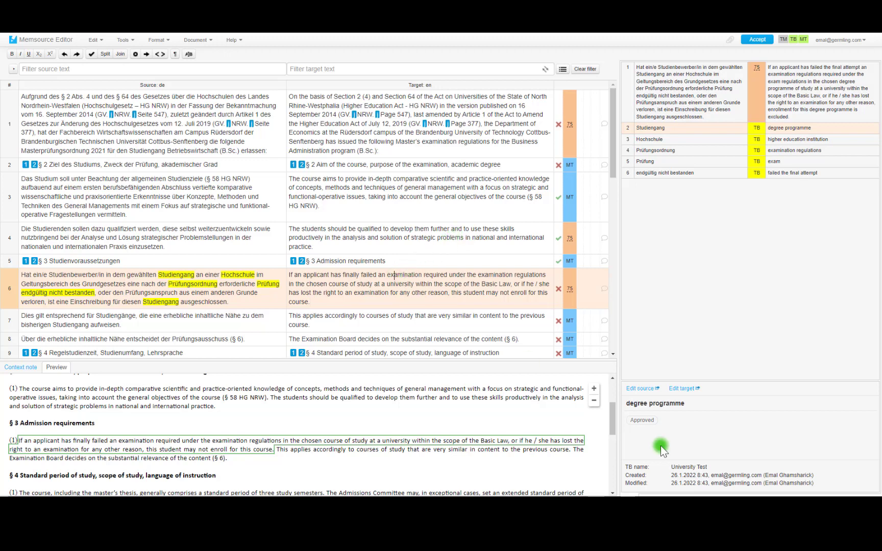
key(ctrl+Left)
key(ctrl+Left)
key(ctrl+Right)
key(ctrl+Right)
key(ctrl+Right)
key(ctrl+Right)
key(ctrl+Right)
key(ctrl+Right)
key(ctrl+Right)
key(ctrl+Right)
key(ctrl+Right)
key(ctrl+Right)
key(ctrl+shift+Right)
key(ctrl+shift+Right)
key(ctrl+shift+Right)
text(degree programme)
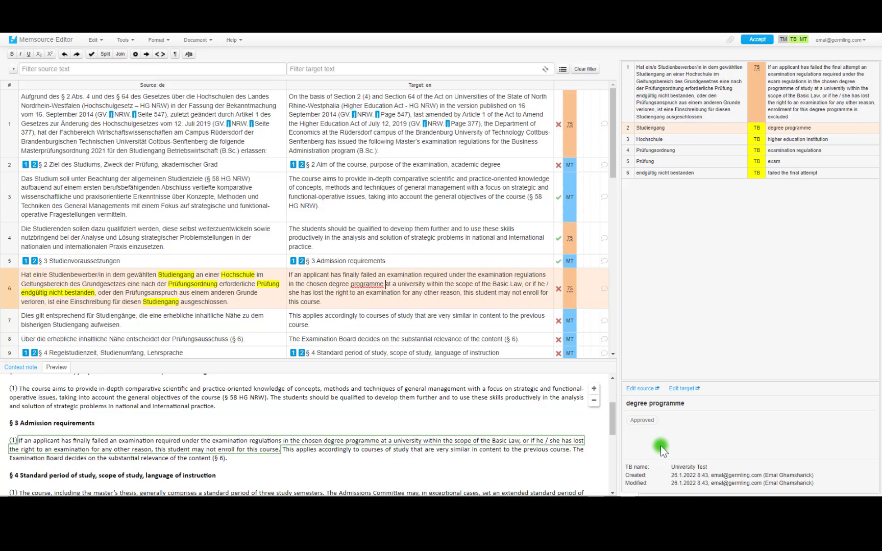
- Replace "he / she" in segment 6's target with "the applicant"
key(ctrl+Right)
key(ctrl+Right)
key(ctrl+Right)
key(ctrl+Right)
key(ctrl+Right)
key(ctrl+Right)
key(ctrl+Right)
key(ctrl+Right)
key(ctrl+Right)
key(ctrl+Right)
key(ctrl+Right)
key(ctrl+shift+Left)
key(ctrl+shift+Left)
key(ctrl+shift+Left)
key(ctrl+shift+Left)
key(ctrl+shift+Right)
text(the appl)
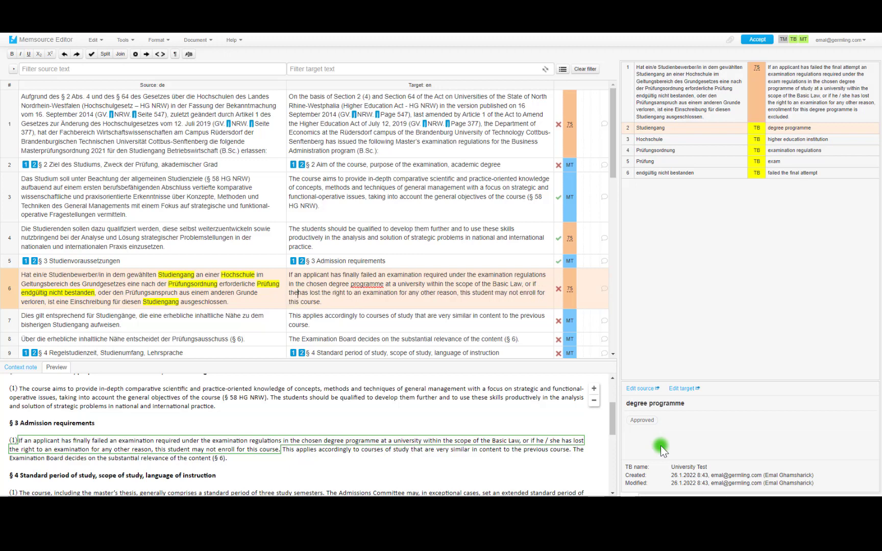
key(Return)
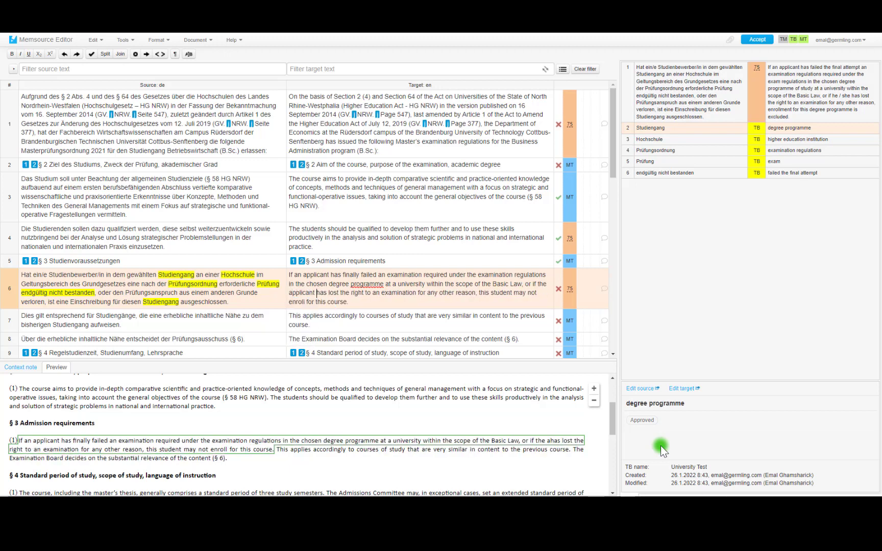
- Replace "student" in the closing clause of segment 6's target with "applicant"
key(ctrl+Right)
key(ctrl+Right)
key(ctrl+Right)
key(ctrl+Right)
key(ctrl+Right)
key(ctrl+Right)
key(ctrl+Right)
key(ctrl+Right)
key(ctrl+Right)
key(ctrl+Right)
key(ctrl+Right)
key(ctrl+Right)
key(ctrl+Right)
key(ctrl+Right)
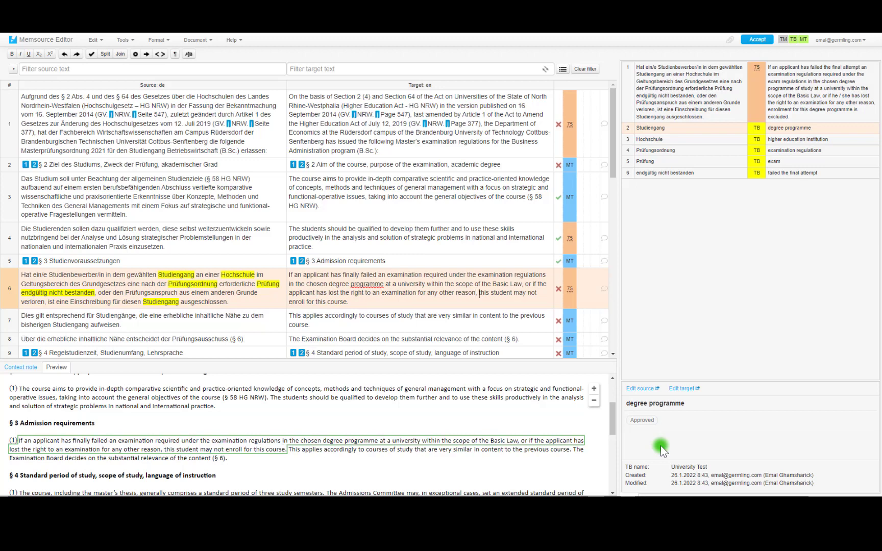
key(ctrl+shift+Left)
text(applic)
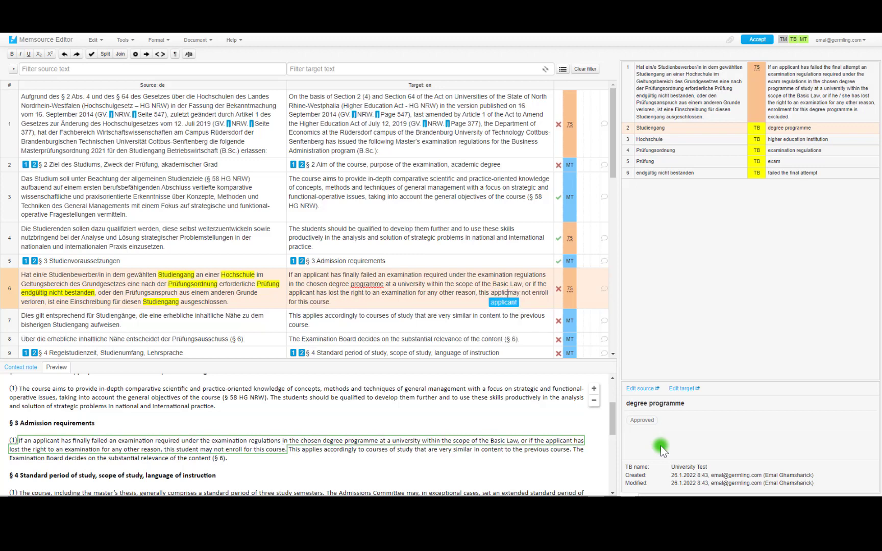
key(Return)
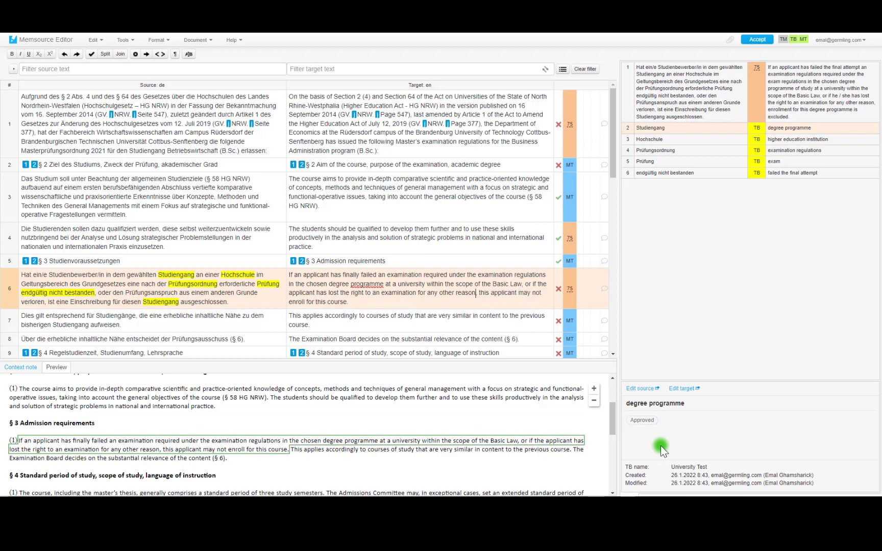
- Replace "course" at the end of segment 6's target with the term base suggestion "degree programme"
key(ctrl+Right)
key(ctrl+Right)
key(ctrl+Right)
key(ctrl+Right)
key(ctrl+Right)
key(ctrl+Right)
key(ctrl+shift+Left)
text(degr)
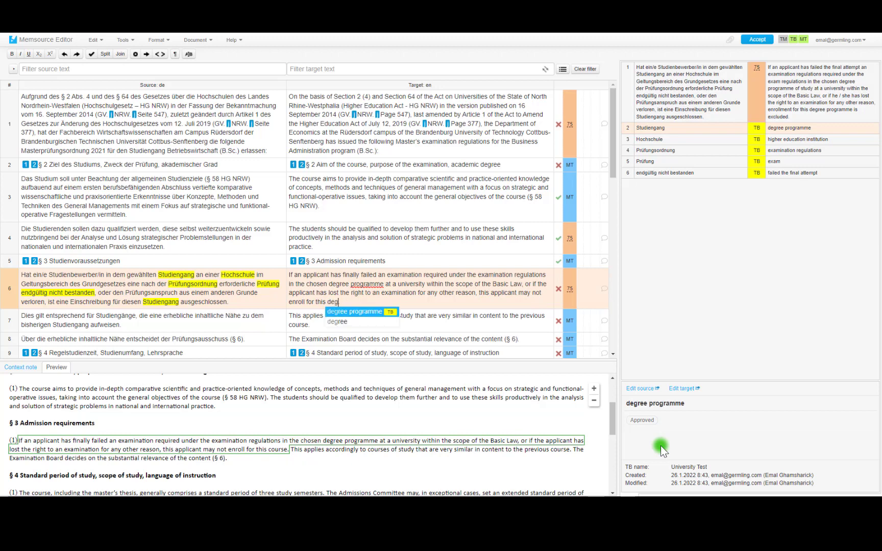
key(Return)
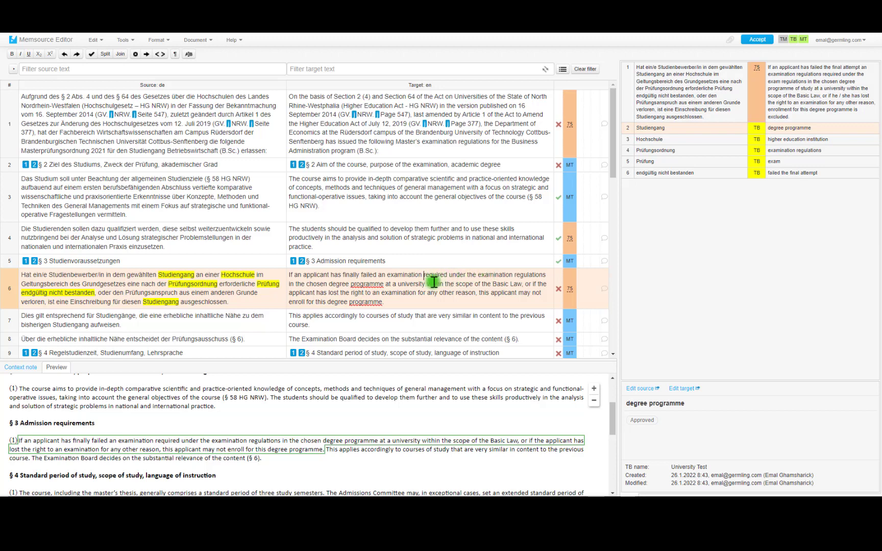
- Replace "university" in segment 6's target with the term base entry "higher education institution" and confirm the segment
double_click(417, 284)
key(ctrl+3)
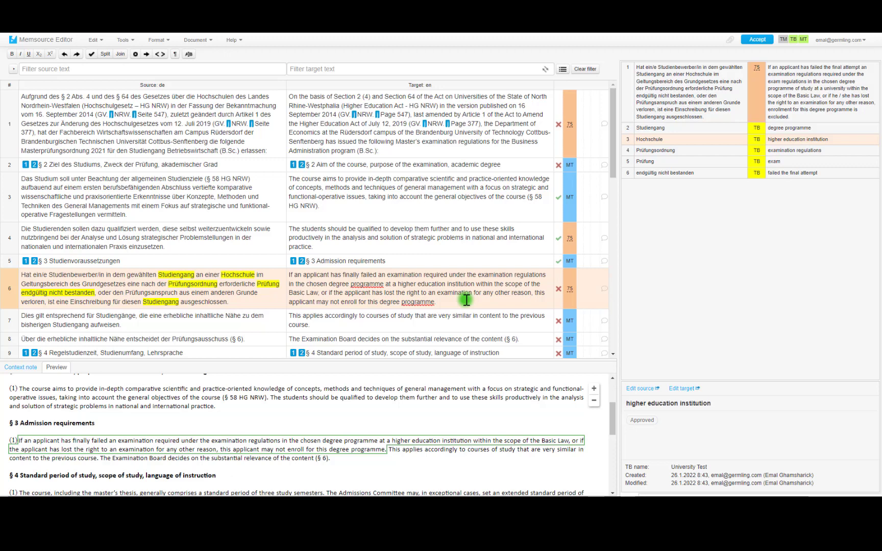
key(ctrl+Return)
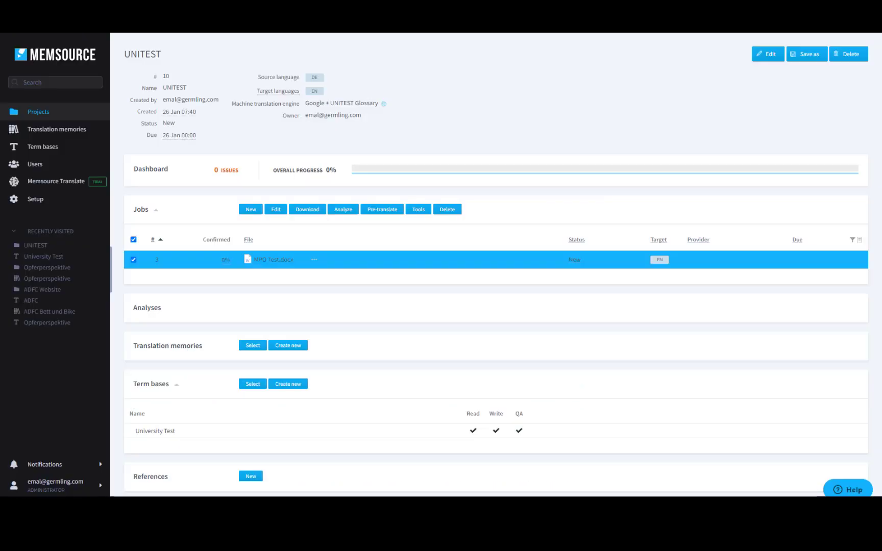
- Delete all translations from the MPO Test.docx job in the UNITEST project
click(134, 260)
click(133, 260)
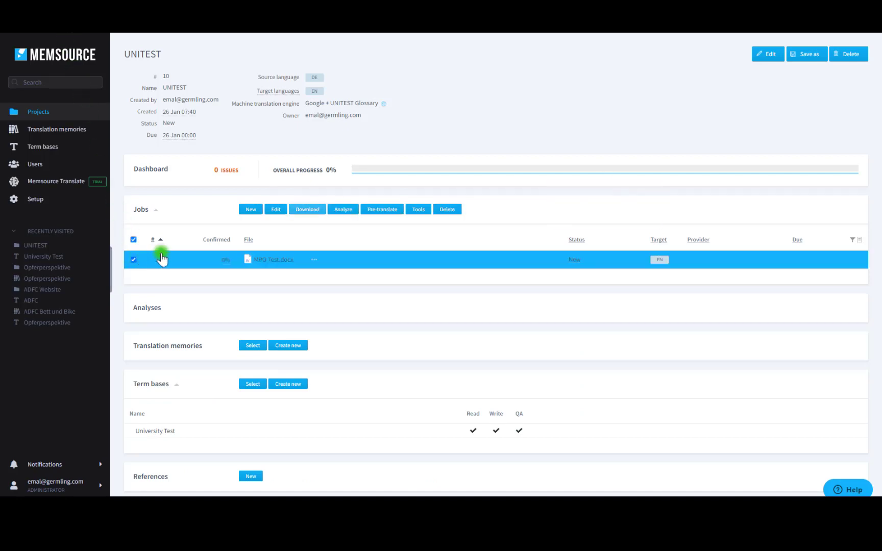
click(388, 209)
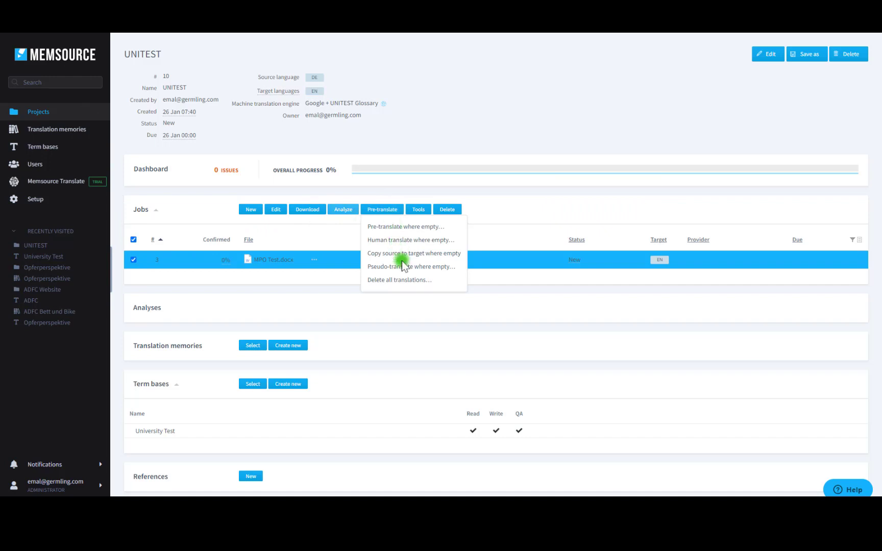
click(408, 279)
click(516, 310)
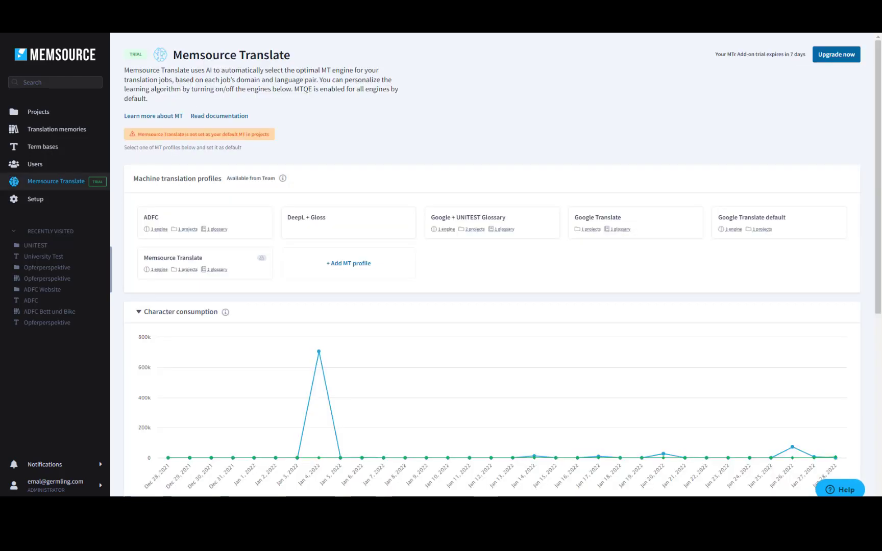
- Inspect the Google AutoML engine settings in the Google + UNITEST Glossary machine translation profile and leave them without saving
click(510, 218)
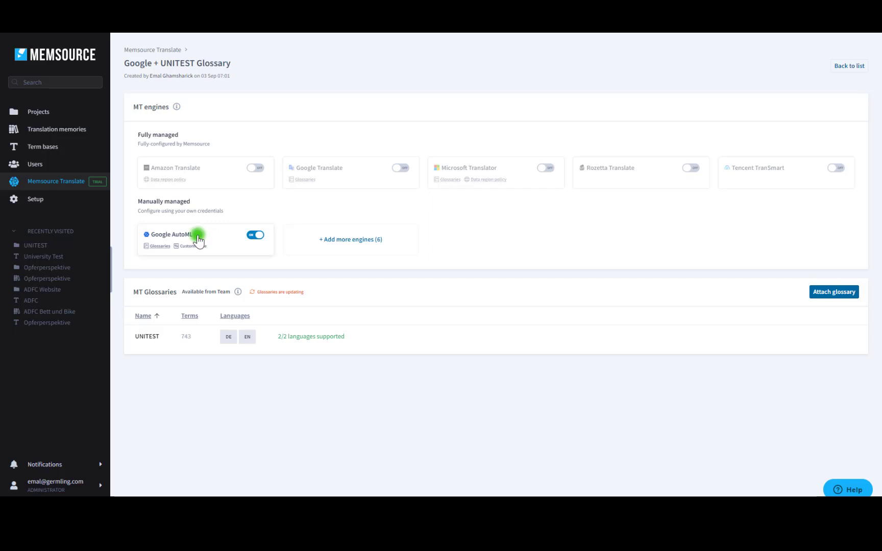
click(198, 238)
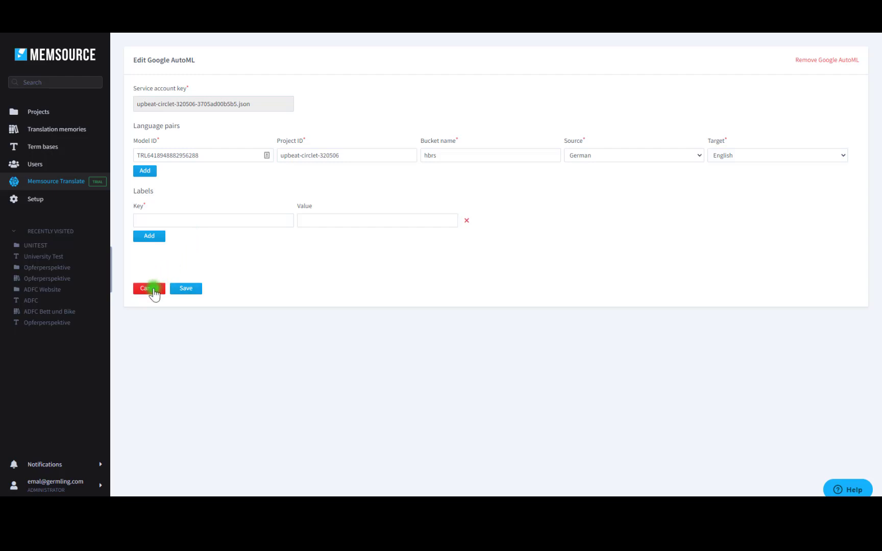
click(152, 289)
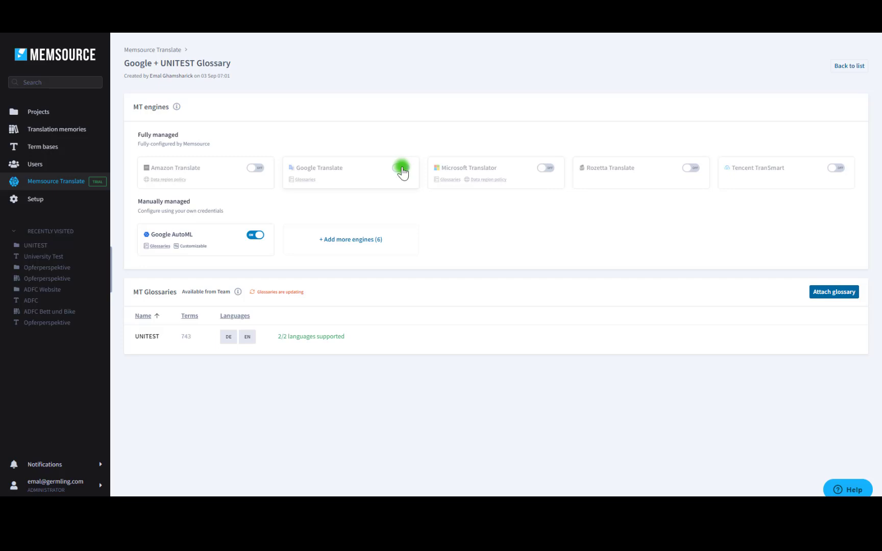
- Enable the Google Translate engine and disable Google AutoML in the Google + UNITEST Glossary profile
click(402, 168)
click(254, 235)
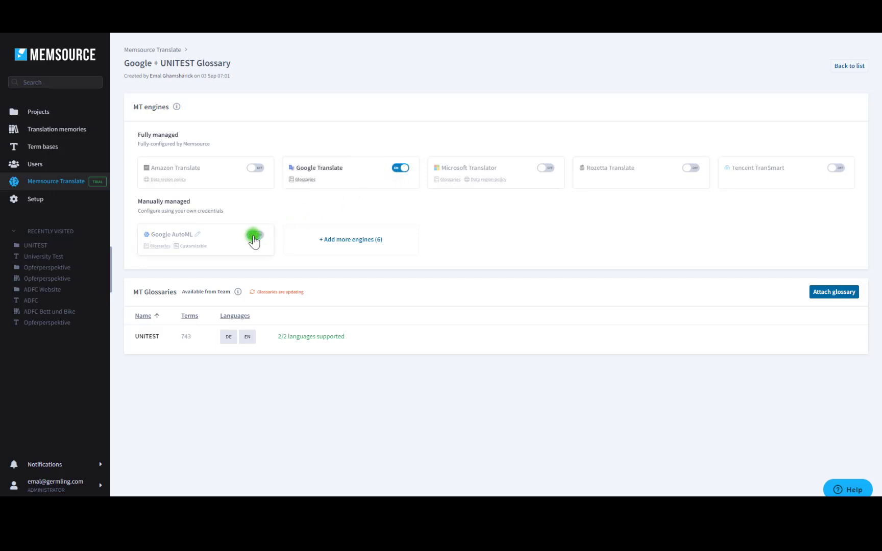
click(254, 237)
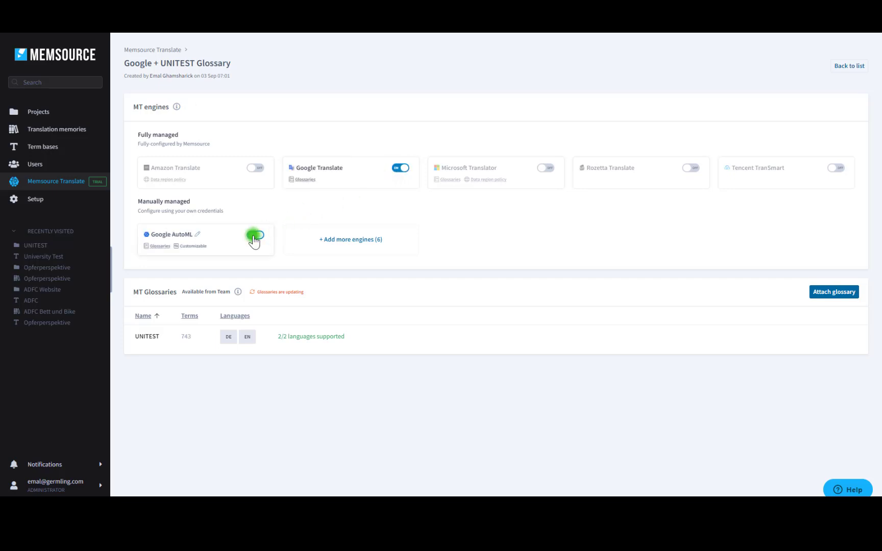
click(156, 246)
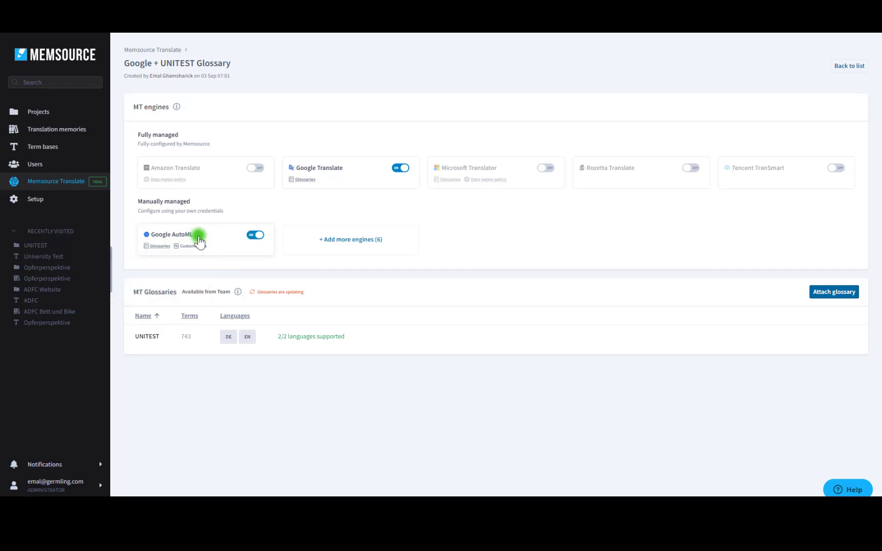
click(199, 239)
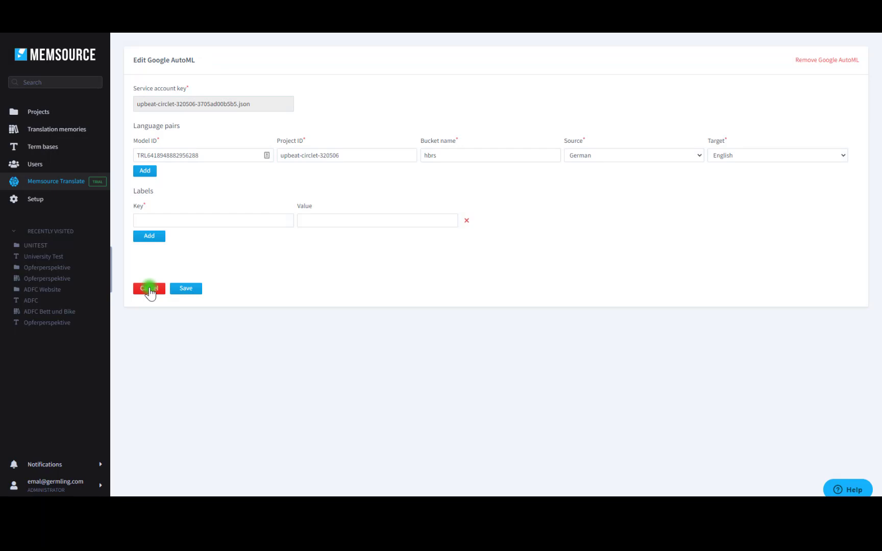
click(149, 288)
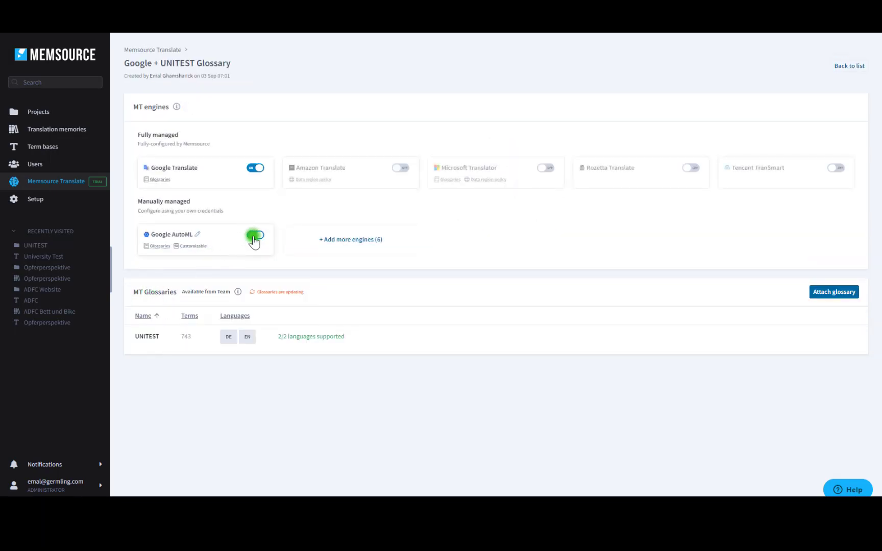
click(253, 235)
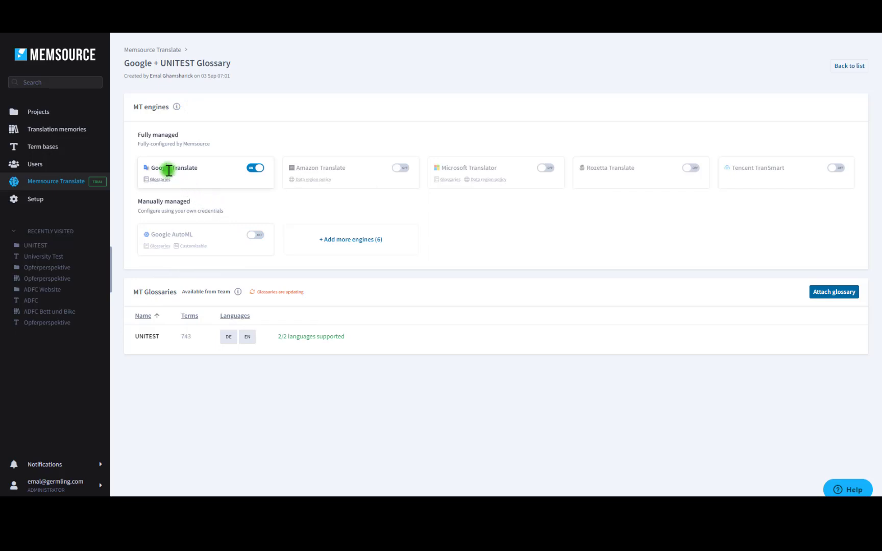
- Start a new term entry in the UNITEST glossary
mouse_move(154, 182)
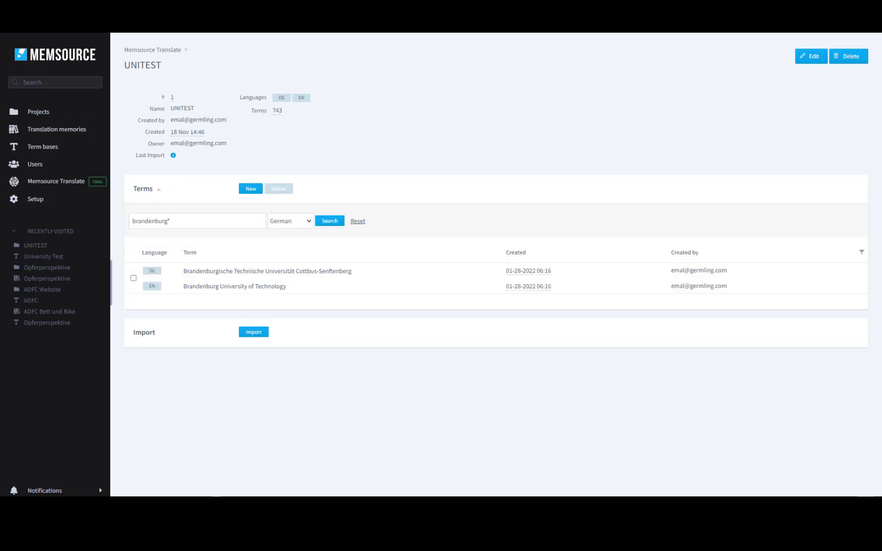
click(251, 189)
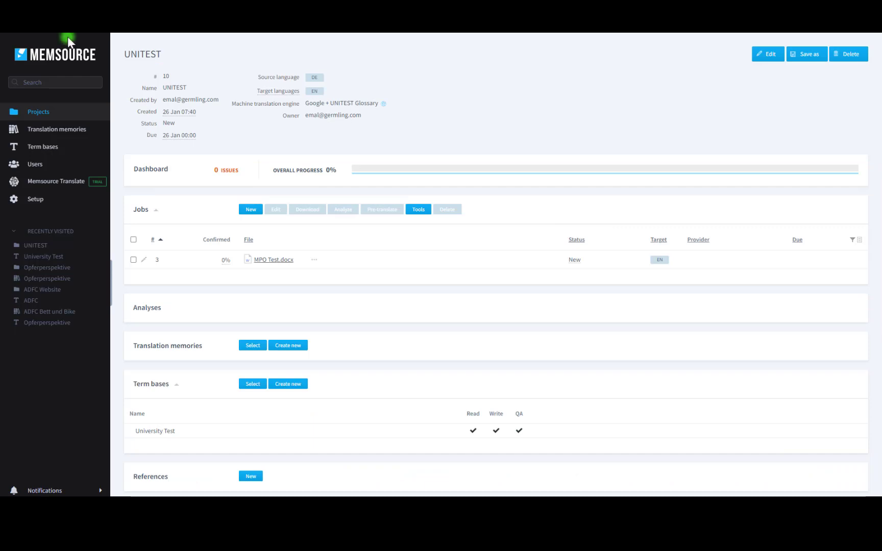
- Pre-translate the empty segments of the MPO Test.docx job from machine translation
click(134, 261)
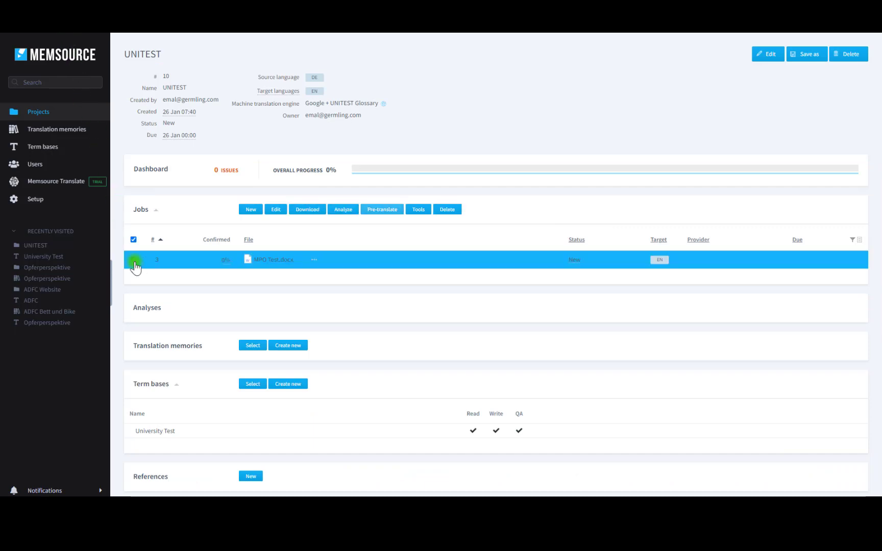
click(392, 213)
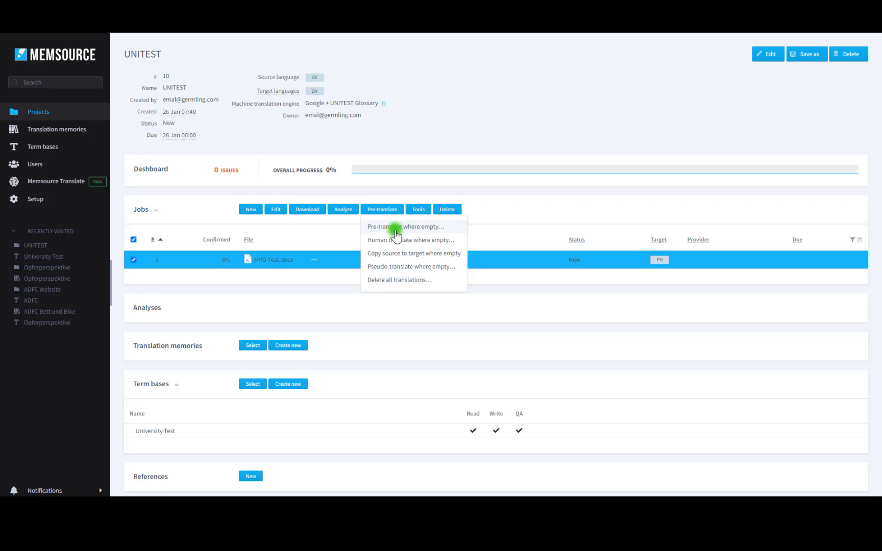
click(396, 227)
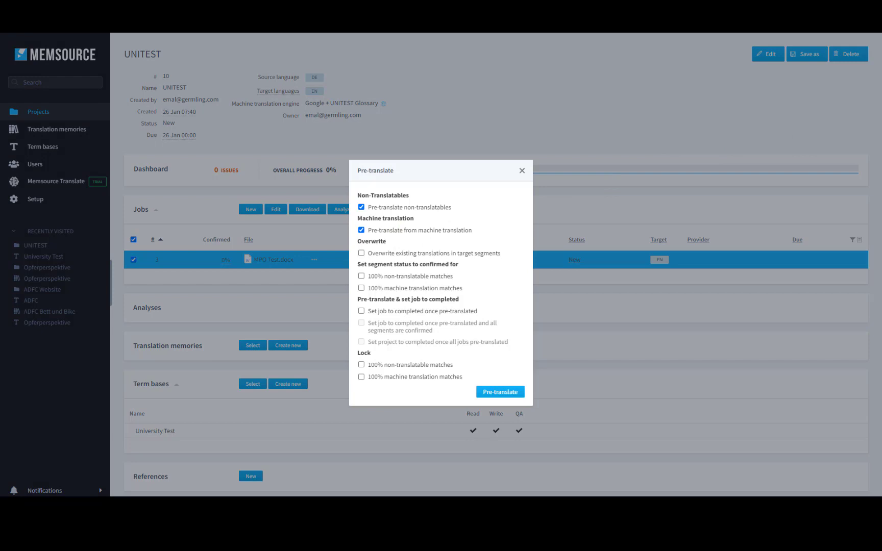
click(429, 206)
click(501, 396)
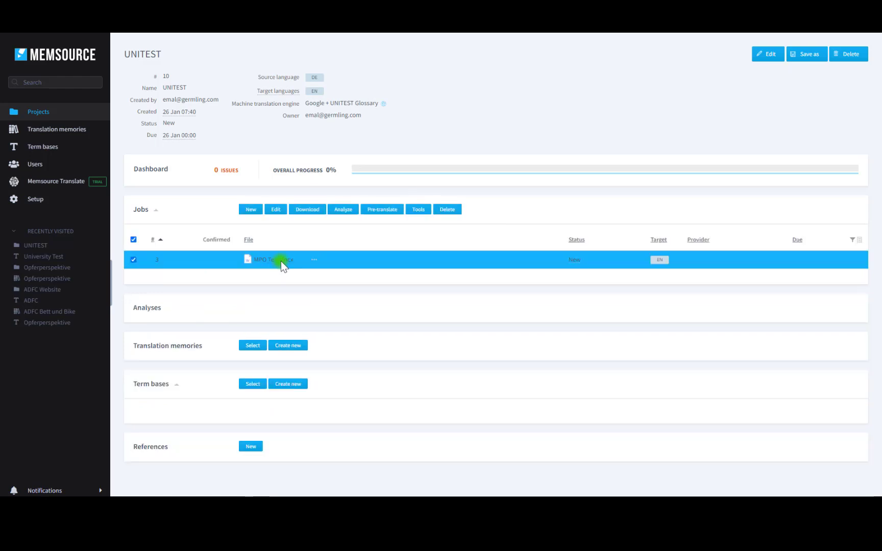
- Open the MPO Test job for editing and view the status of its connected term base and machine translation resources
click(281, 261)
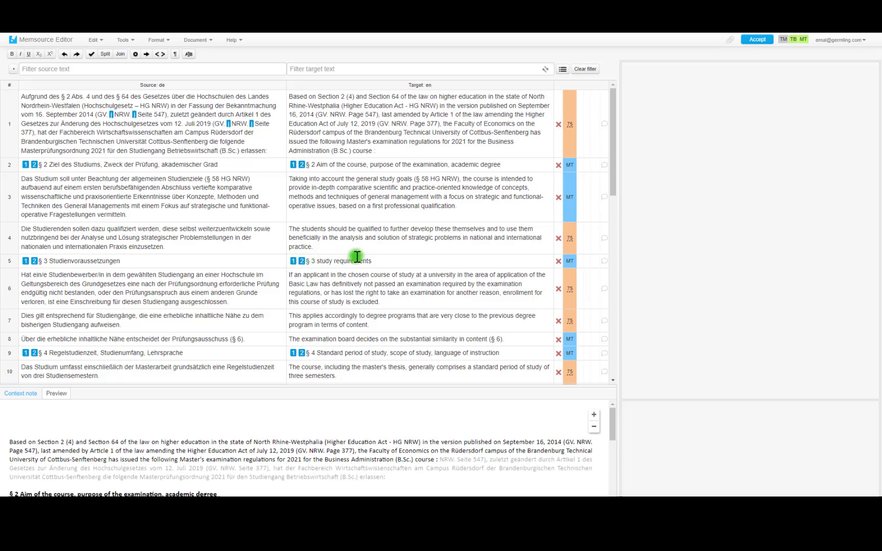
click(355, 261)
click(804, 40)
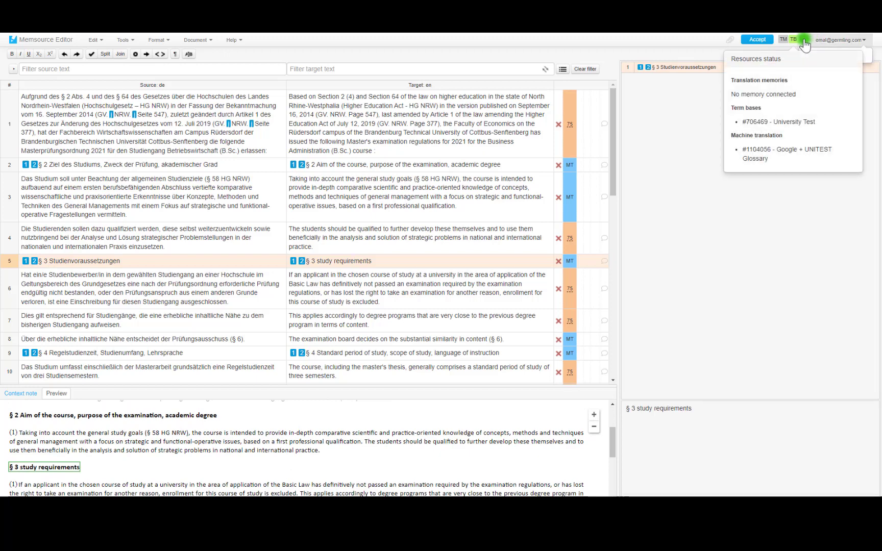
- Compare segment 3's machine translation with its term base match for HG NRW, and look at the machine translation profiles overview
click(406, 197)
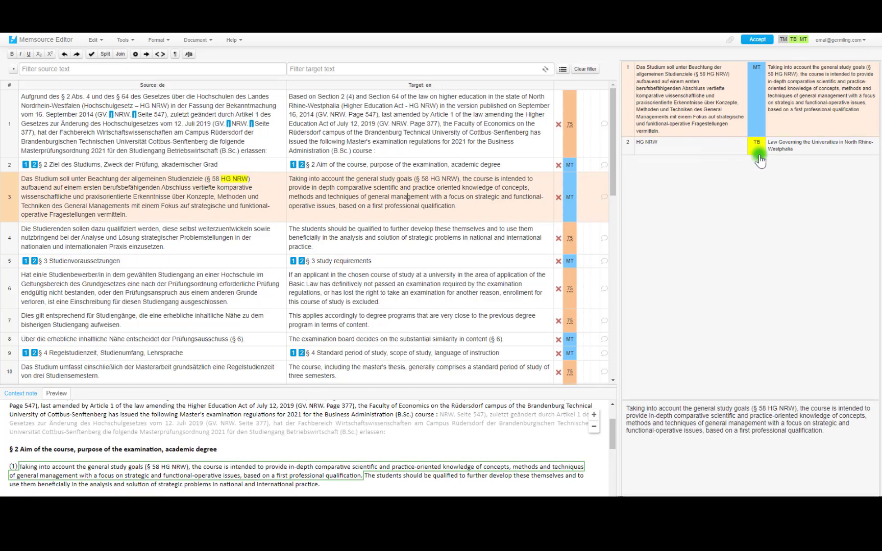
click(51, 9)
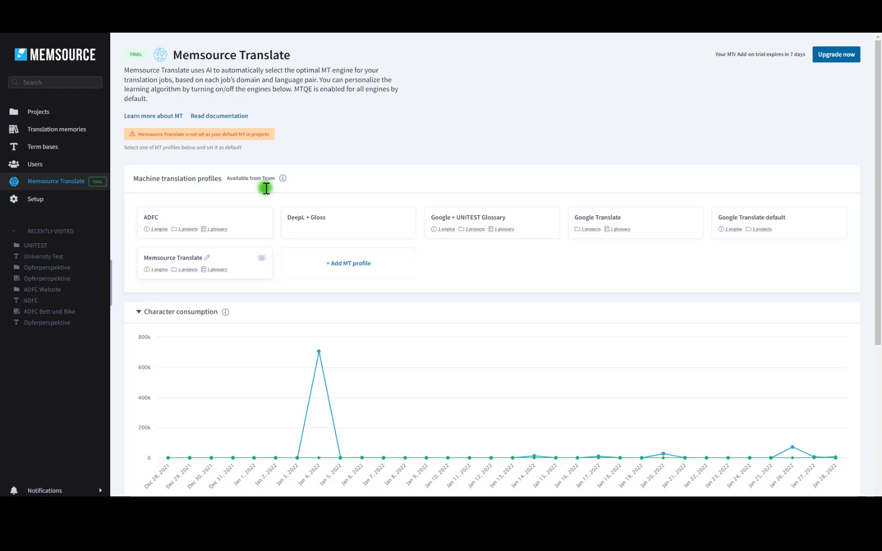
mouse_move(218, 276)
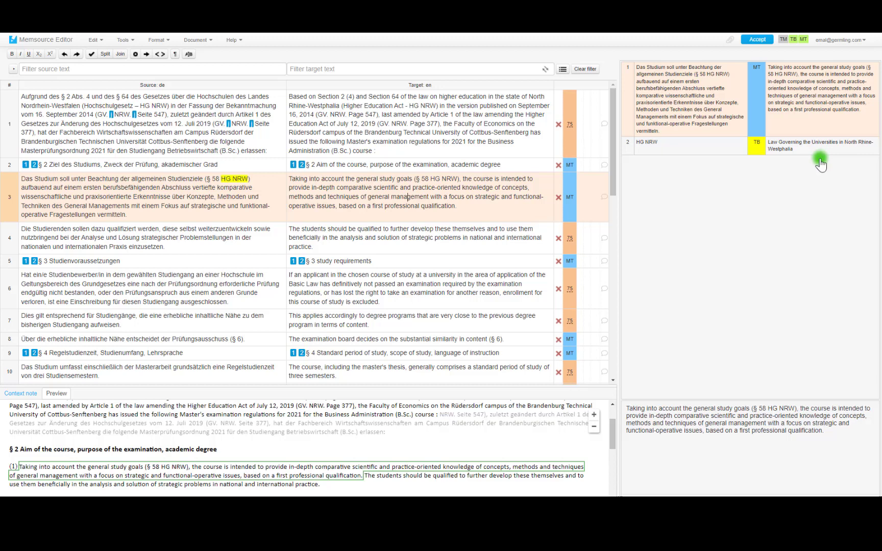
click(719, 152)
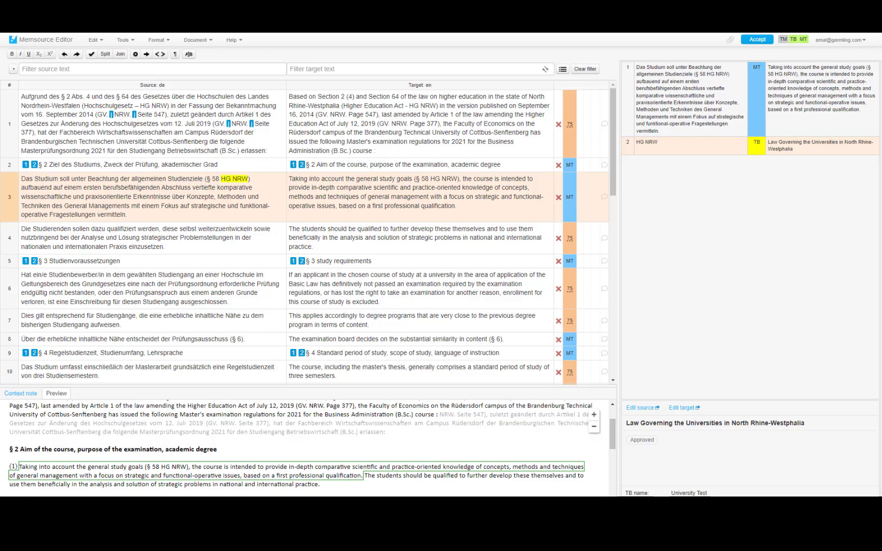
- Examine segment 13's translation against its term base matches, including the entry for Fachsemester
scroll(408, 138, down, 5)
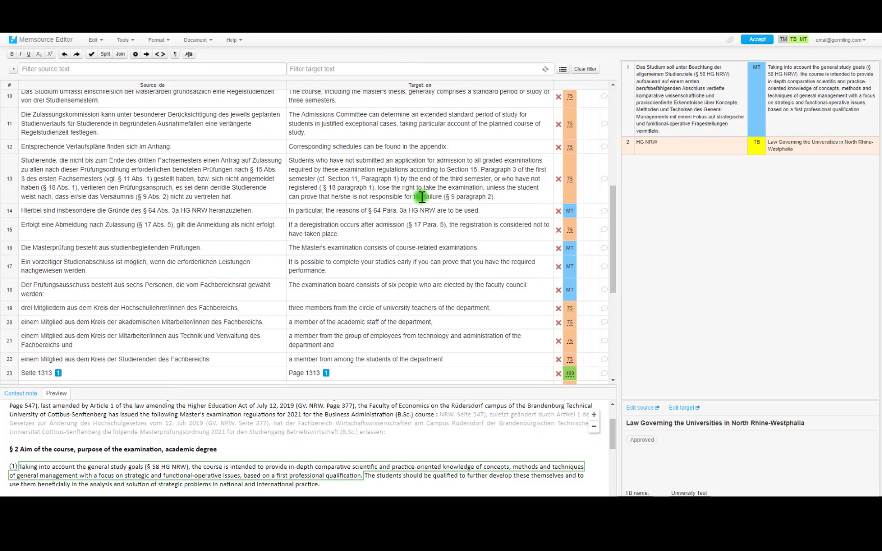
click(417, 174)
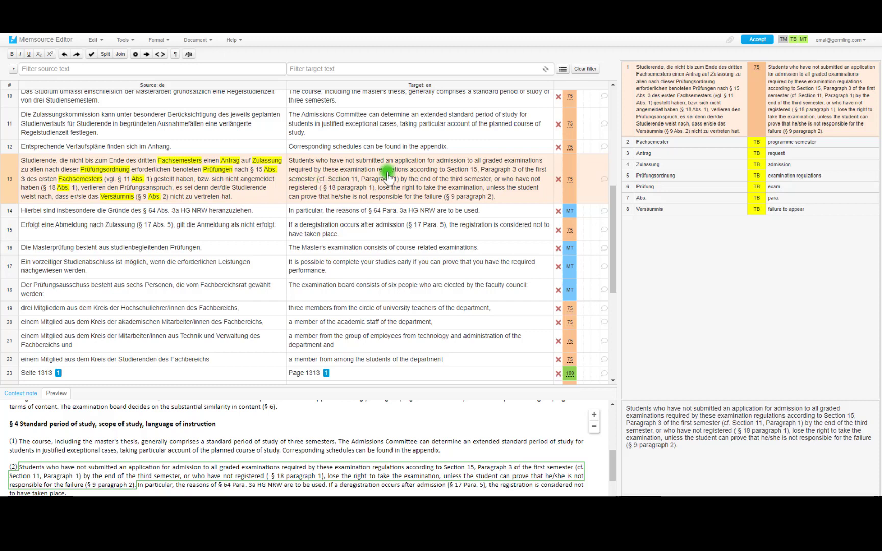
click(675, 145)
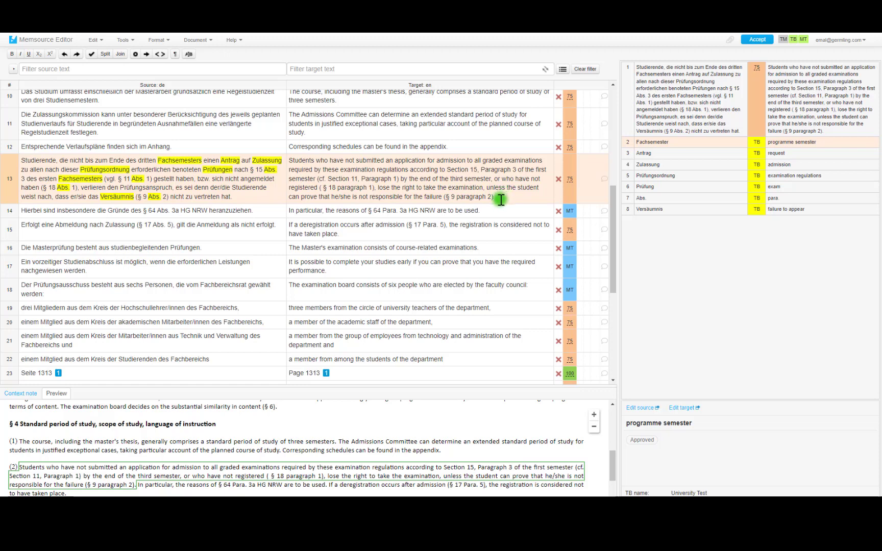
click(301, 161)
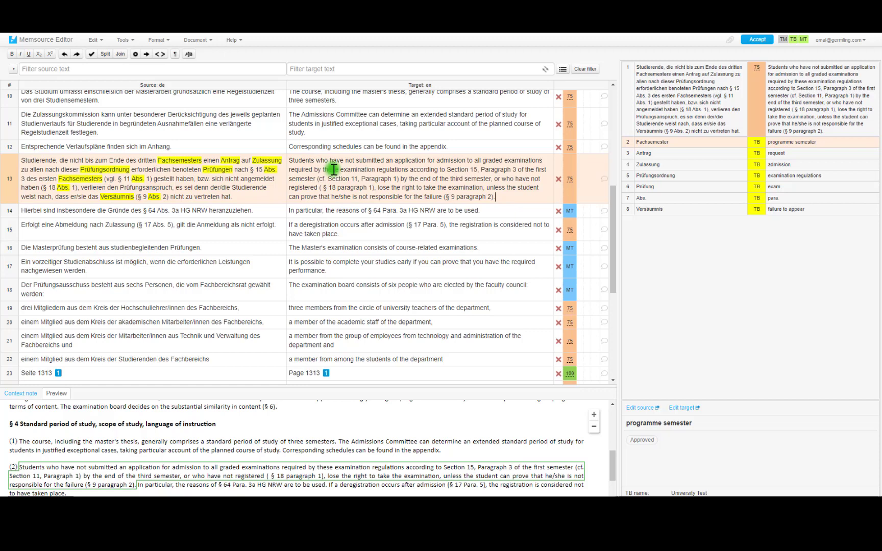
drag(447, 170, 458, 174)
click(459, 174)
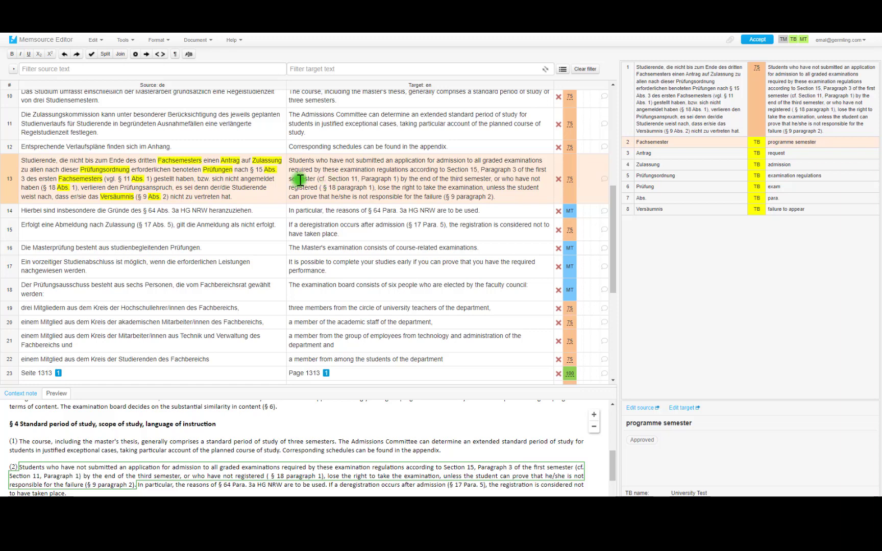
- Move the phrase "of the first semester" in segment 13's target so that it follows "all graded examinations"
drag(314, 178, 516, 167)
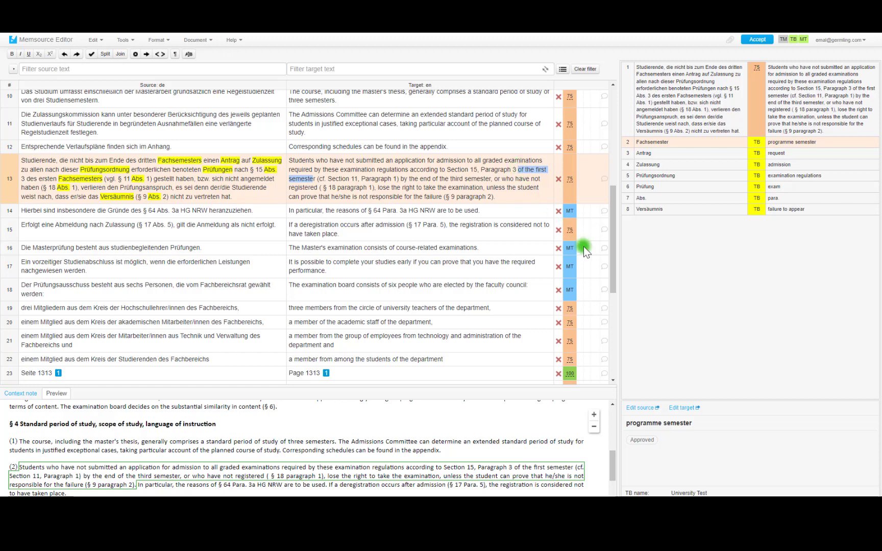
key(ctrl+x)
key(Up)
key(ctrl+Right)
key(ctrl+v)
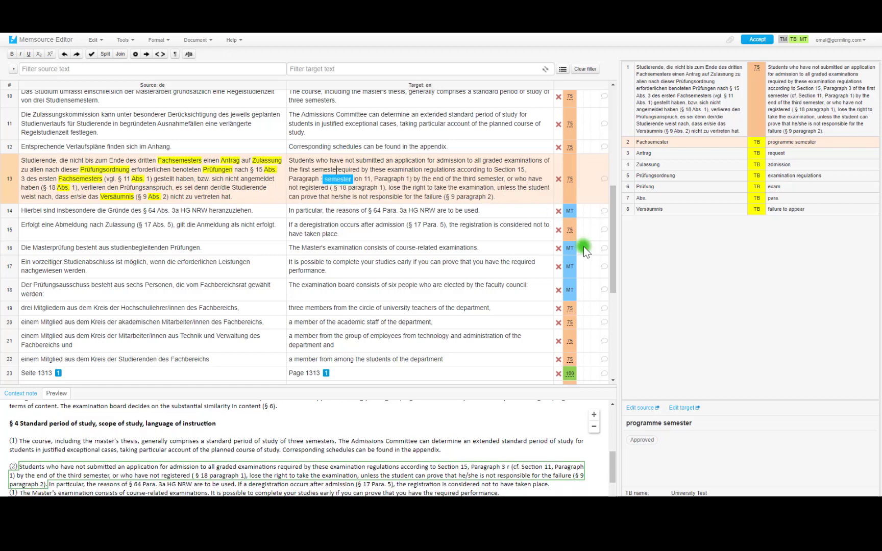
- Clean up the moved phrase in segment 13 so it reads "first semester required", and delete the stray "r" after "Paragraph 3"
key(ctrl+Right)
key(ctrl+Right)
key(ctrl+Right)
key(ctrl+Right)
key(ctrl+Right)
key(ctrl+Right)
key(ctrl+Right)
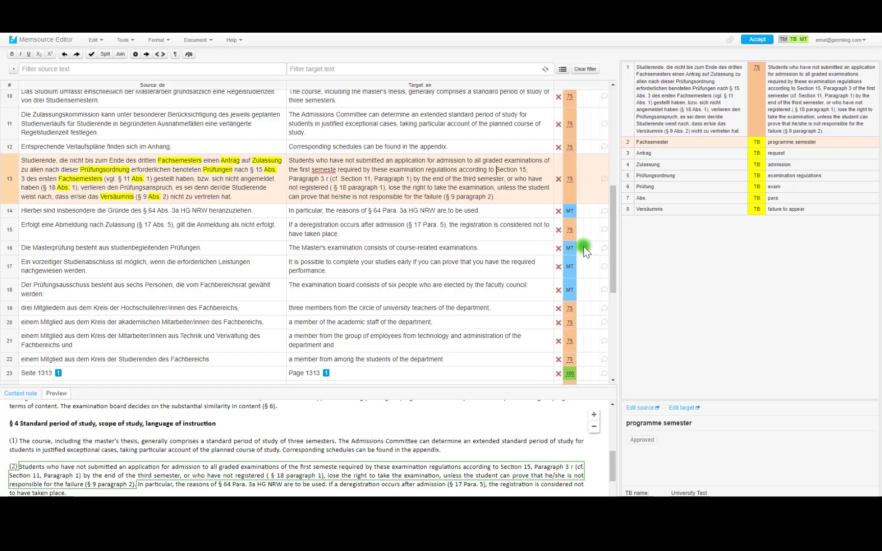
key(ctrl+Right)
key(ctrl+Right)
key(ctrl+Right)
key(BackSpace)
key(Return)
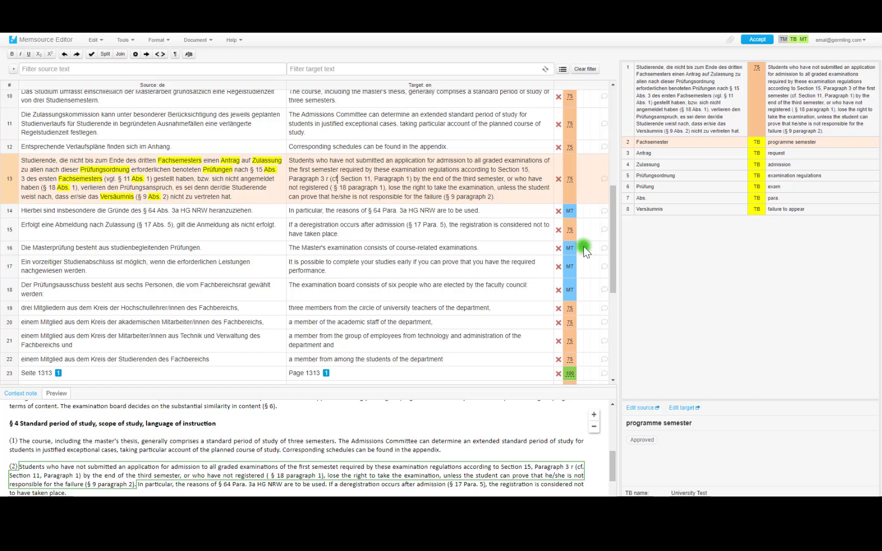
key(BackSpace)
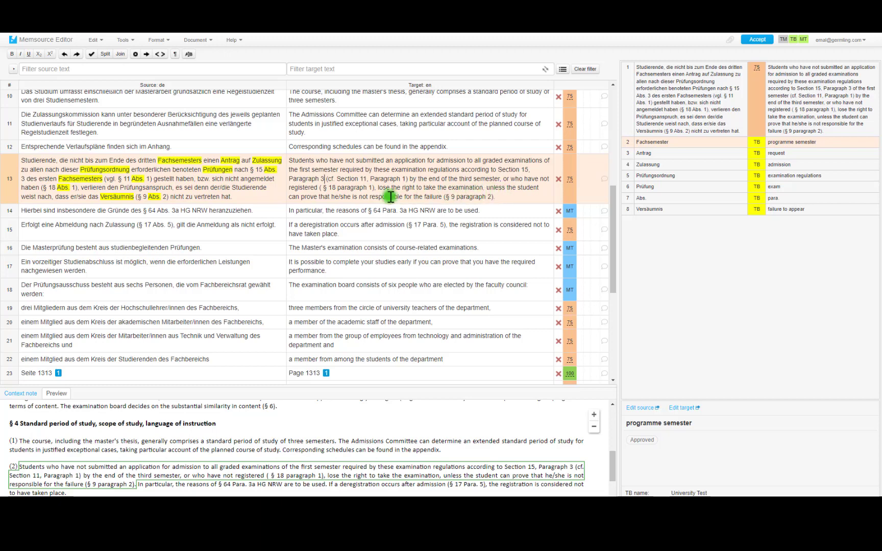
- Replace "the failure" with "this omission" in segment 13's target text
double_click(337, 198)
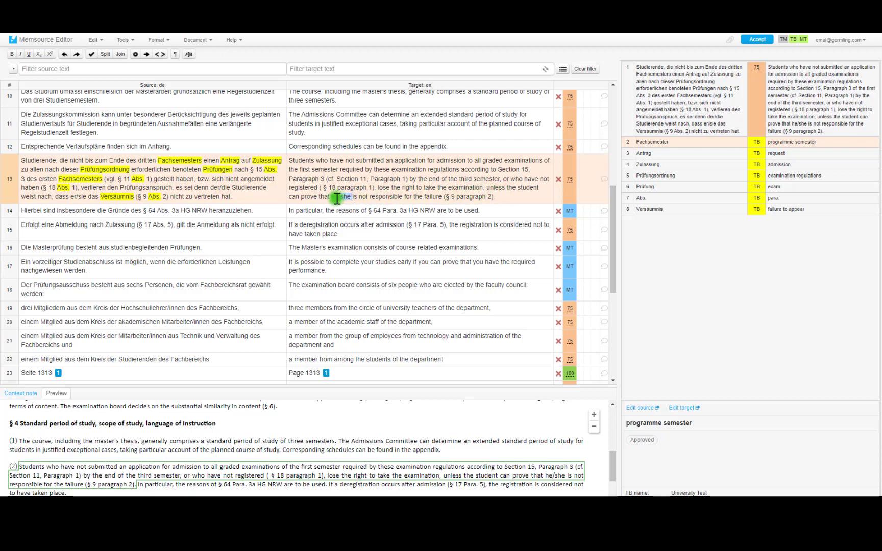
click(338, 199)
double_click(335, 197)
click(399, 199)
drag(443, 197, 420, 197)
triple_click(421, 196)
click(420, 196)
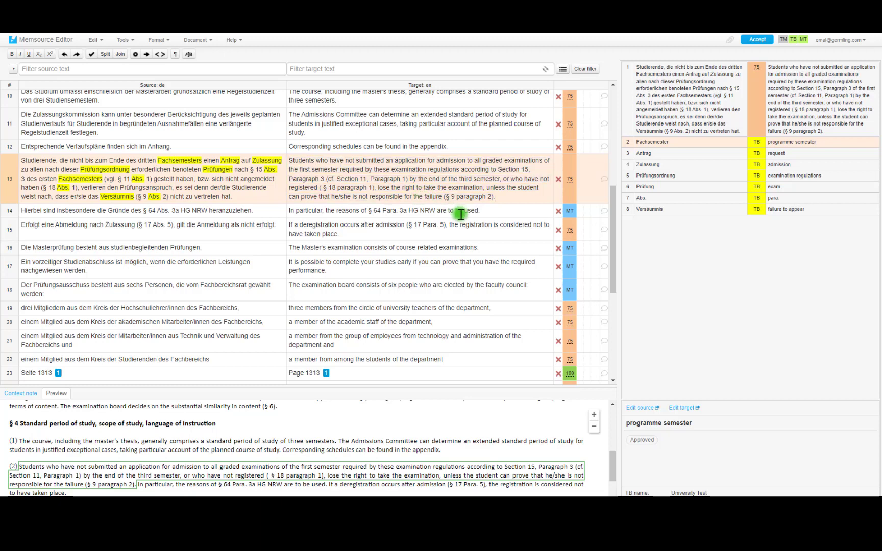
key(ctrl+Left)
key(ctrl+shift+Right)
key(ctrl+shift+Right)
text(this omission)
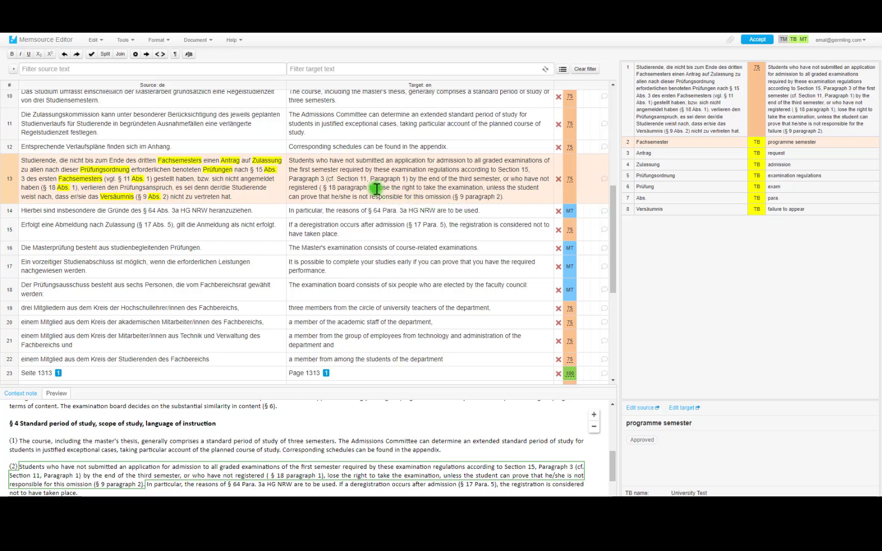
click(345, 179)
- Rewrite the opening of segment 15's target as "If a student withdraws their registration after admission"
click(361, 232)
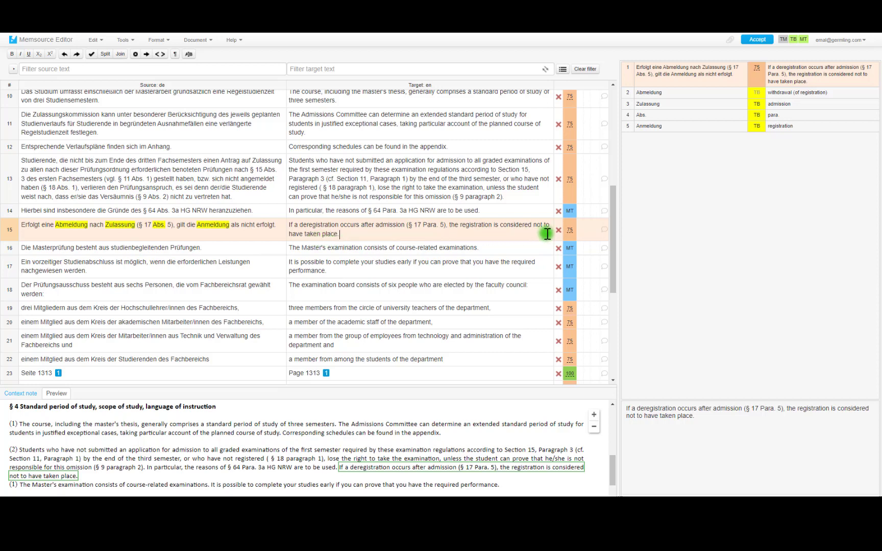
double_click(311, 229)
key(Right)
key(ctrl+Right)
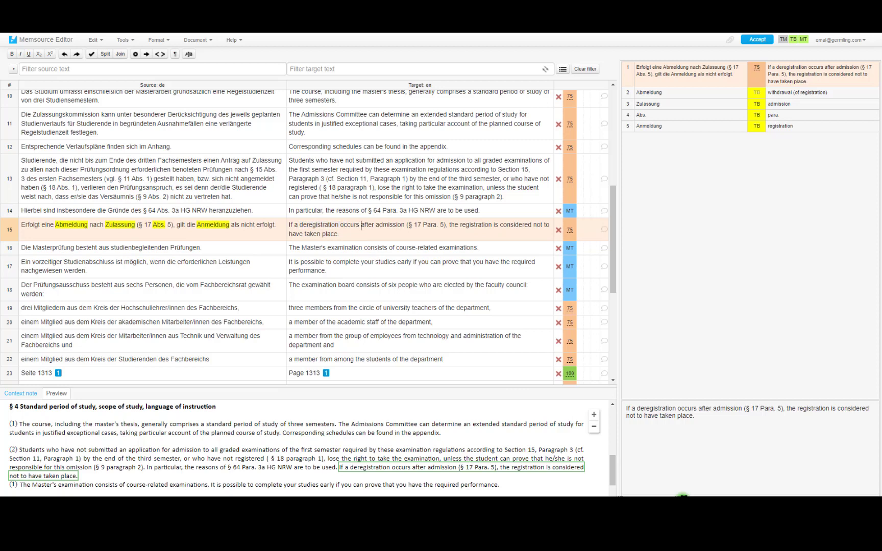
key(ctrl+shift+Left)
key(ctrl+shift+Left)
key(ctrl+shift+Left)
key(shift+Right)
text(stud)
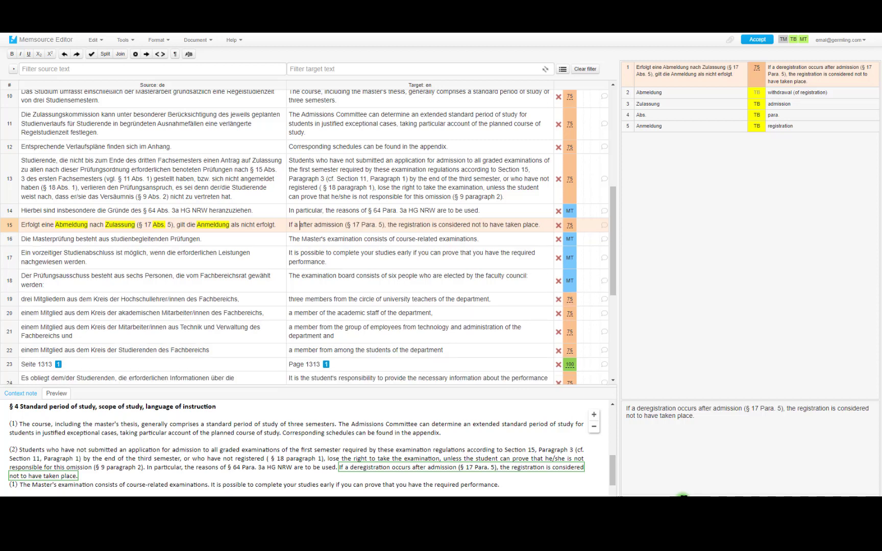
text(ent withdraws)
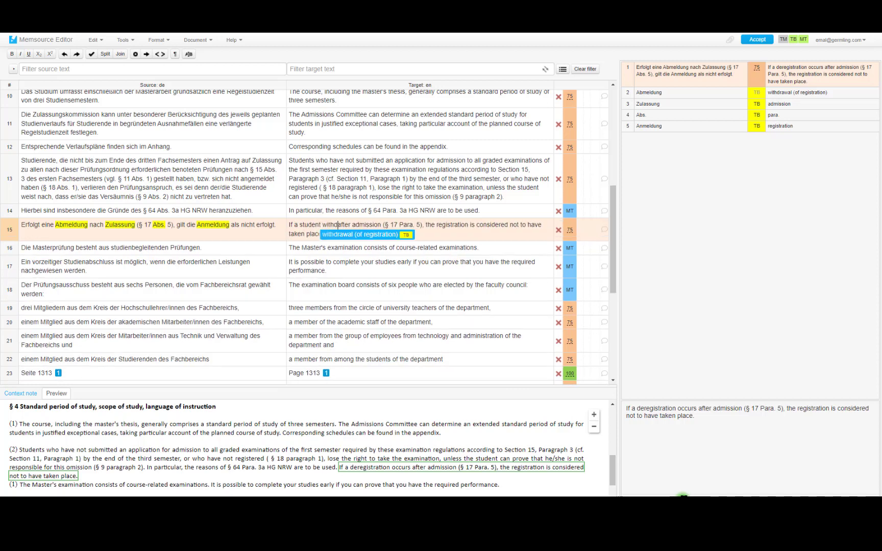
text( their regionstr)
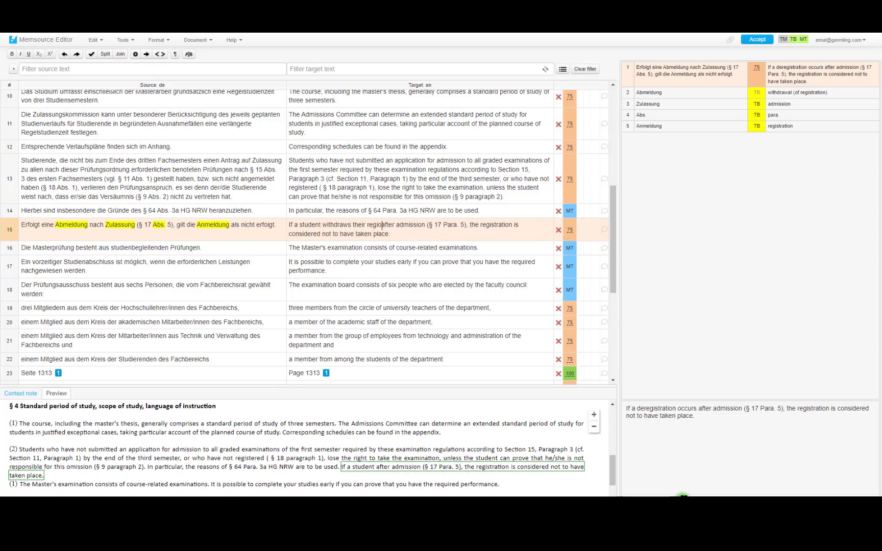
key(ctrl+BackSpace)
text(registration)
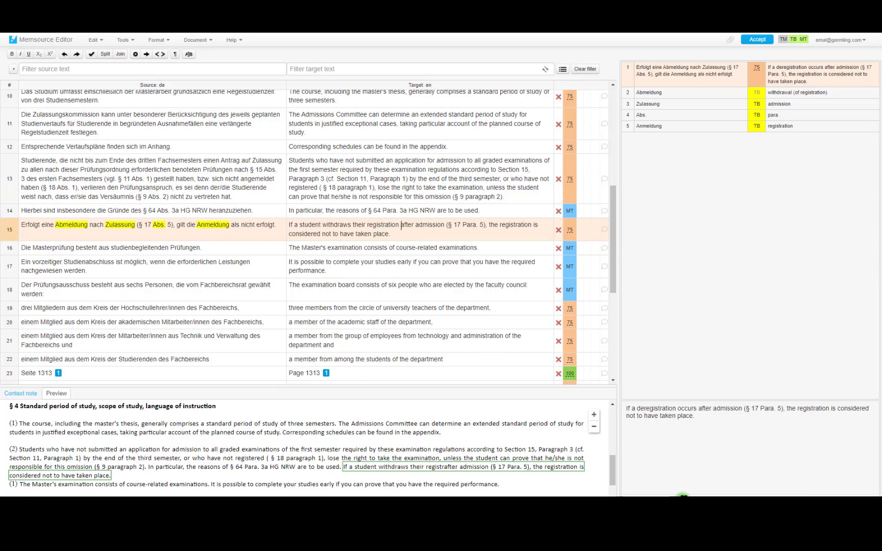
- Replace the final clause of segment 15's target with "the student is considered to never have registered."
key(ctrl+Right)
key(ctrl+Right)
key(ctrl+Right)
key(ctrl+Right)
key(ctrl+Right)
key(ctrl+Right)
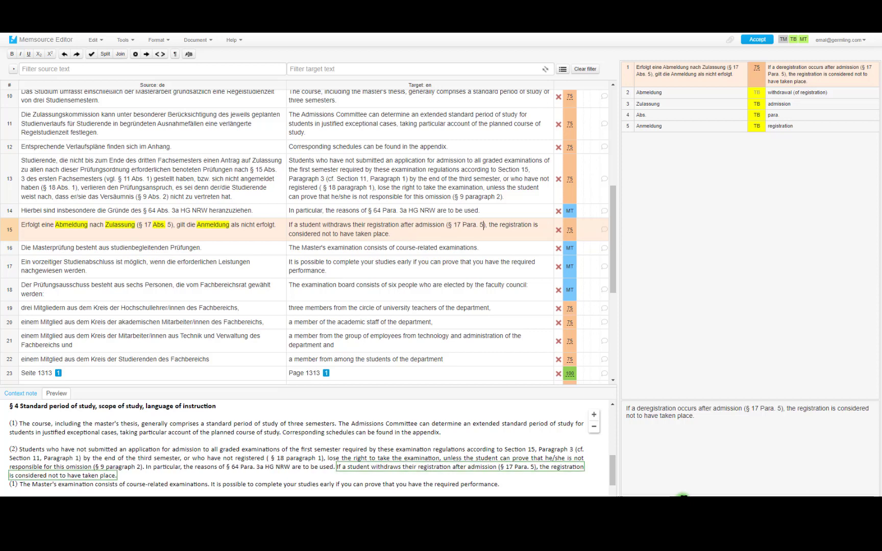
key(ctrl+Right)
key(ctrl+shift+Right)
key(ctrl+shift+Right)
key(ctrl+shift+Right)
key(ctrl+shift+Right)
key(ctrl+shift+Right)
key(ctrl+shift+Right)
key(ctrl+shift+Right)
key(ctrl+shift+Right)
key(ctrl+shift+Right)
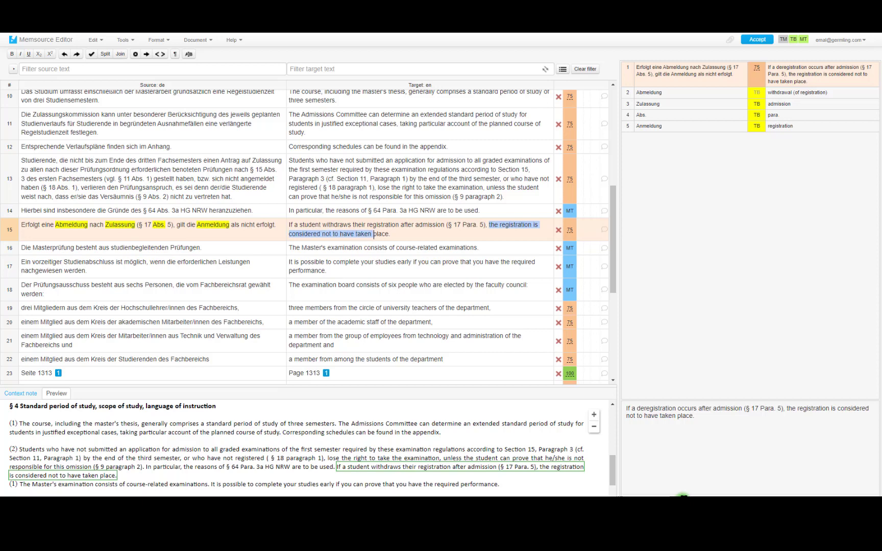
key(ctrl+shift+Left)
key(ctrl+shift+Left)
key(ctrl+shift+Left)
key(ctrl+shift+Left)
key(ctrl+shift+Left)
key(ctrl+shift+Left)
key(ctrl+shift+Left)
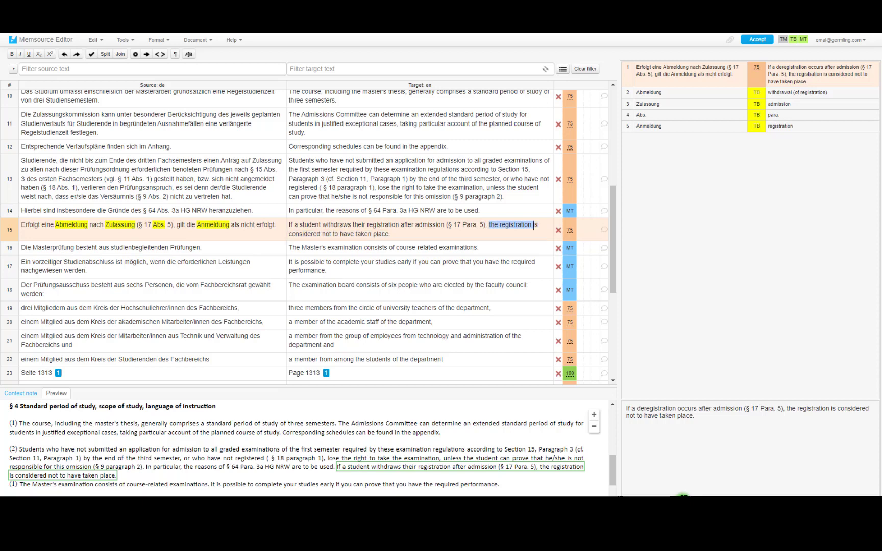
key(ctrl+shift+Right)
text(the stude)
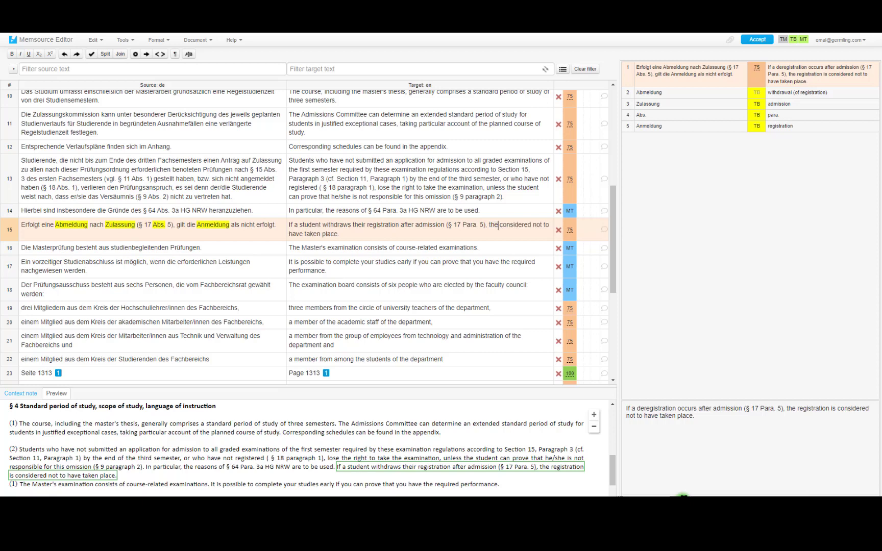
text(nt is )
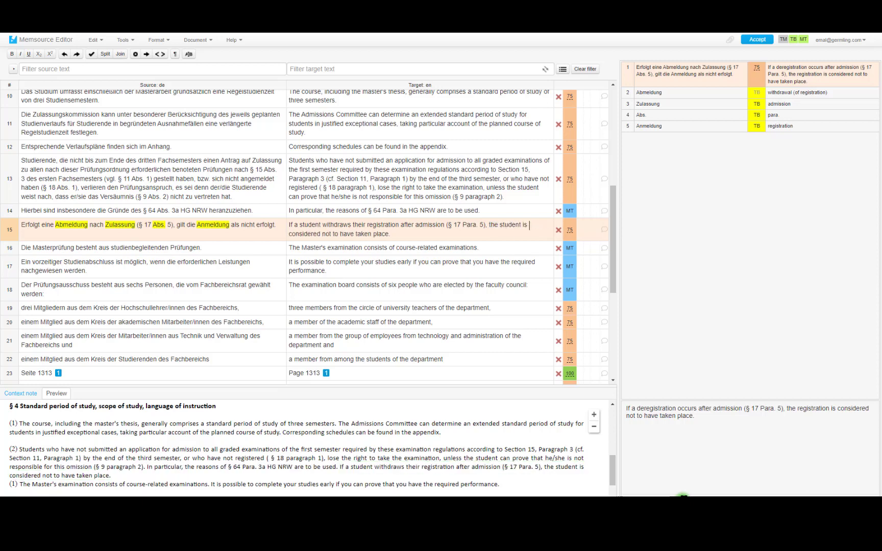
text(considered )
text(to never ha)
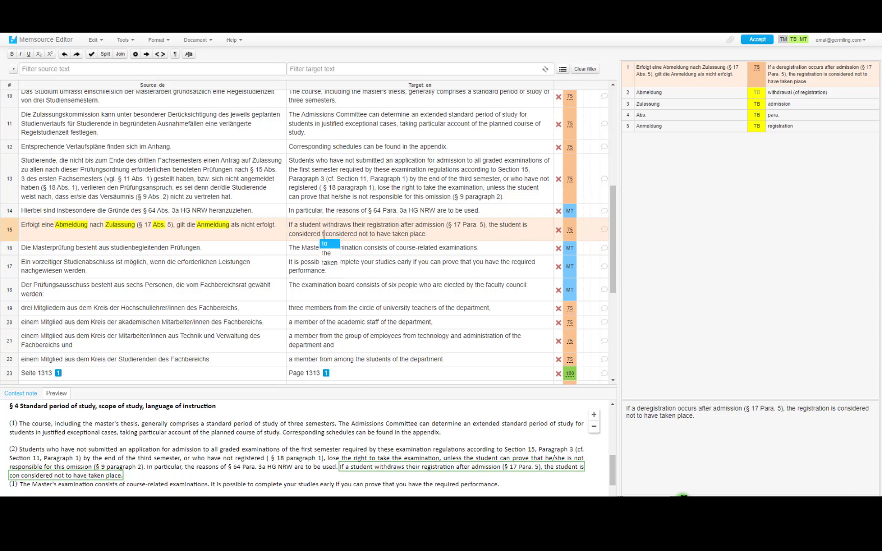
text(ve regis)
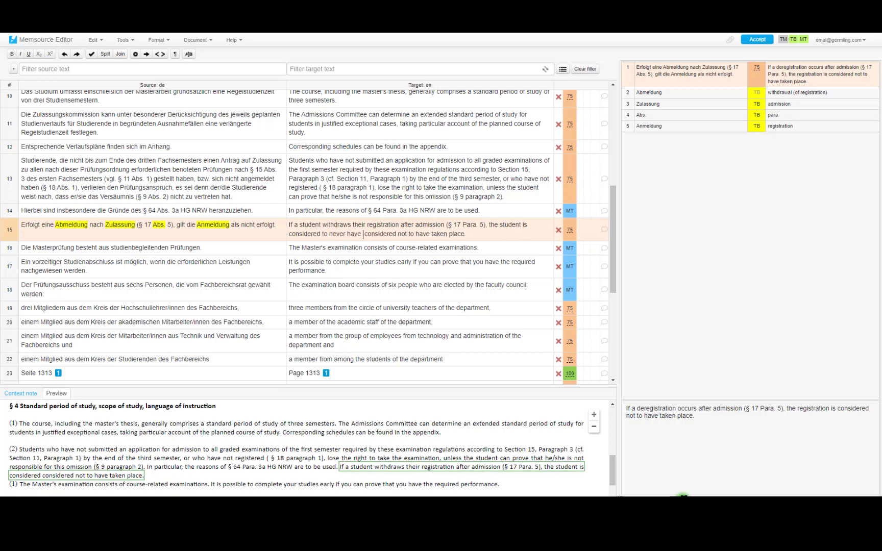
text(tered)
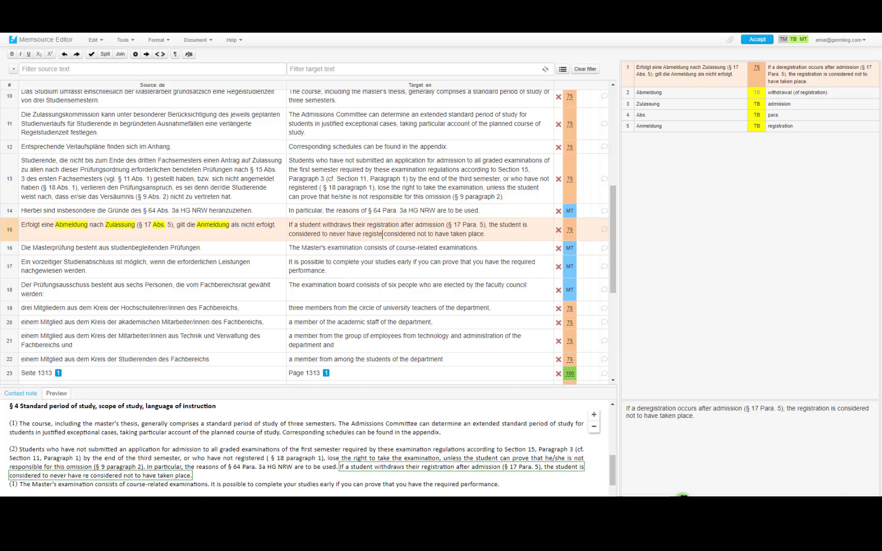
key(shift+End)
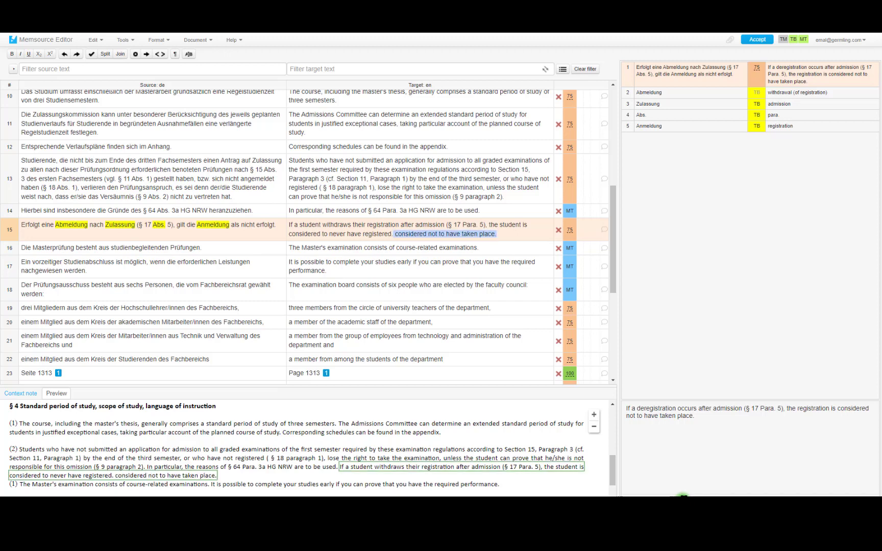
key(Delete)
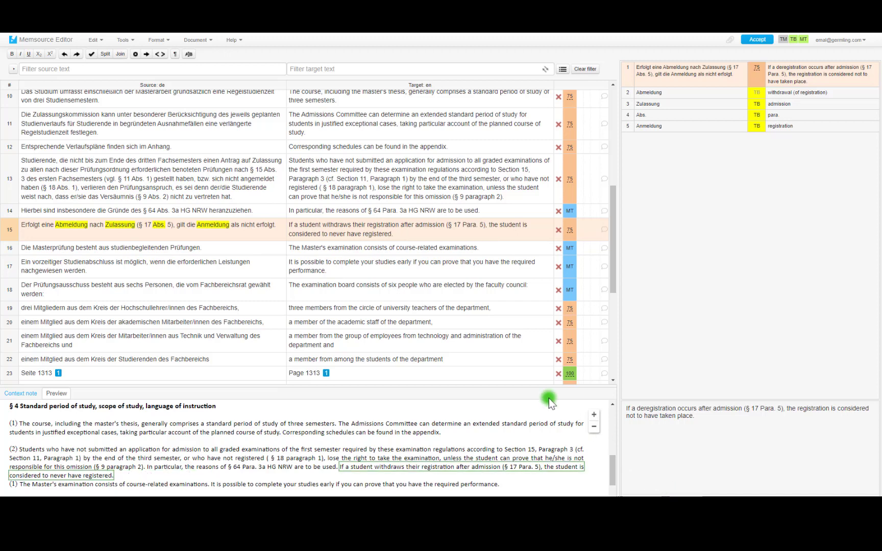
- Check segment 15's rewritten target sentence and confirm the segment
click(325, 227)
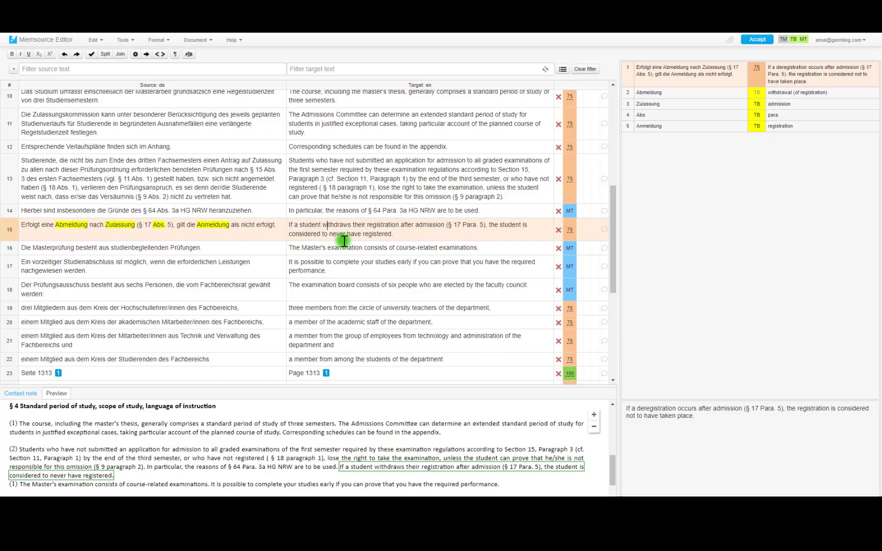
click(437, 234)
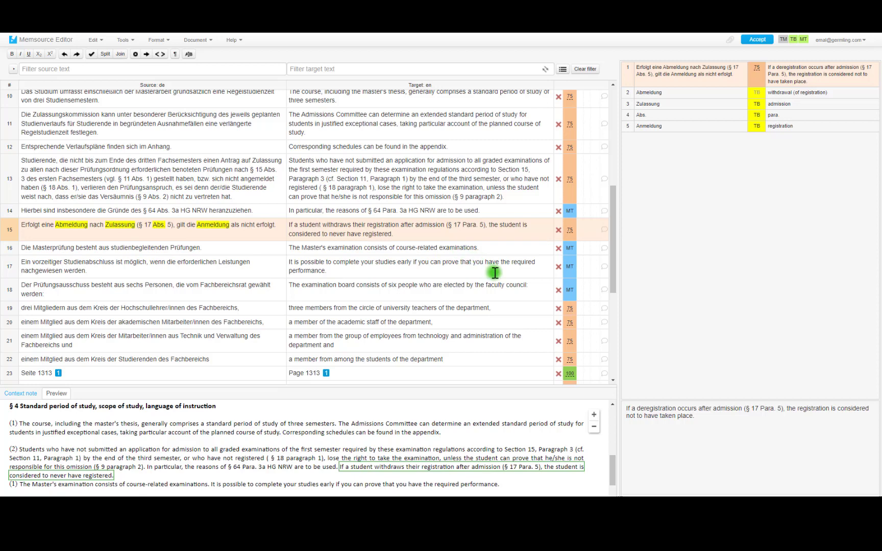
key(ctrl+Return)
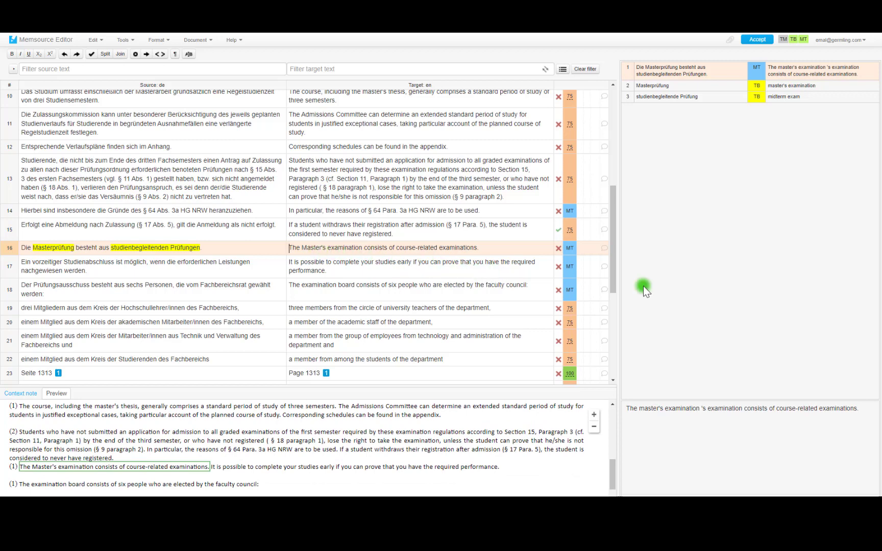
- Replace segment 16's exam terms with the term base entries "master's examination" and "midterm exam", making the latter plural
key(ctrl+shift+Right)
key(ctrl+shift+Right)
key(ctrl+shift+Right)
key(ctrl+2)
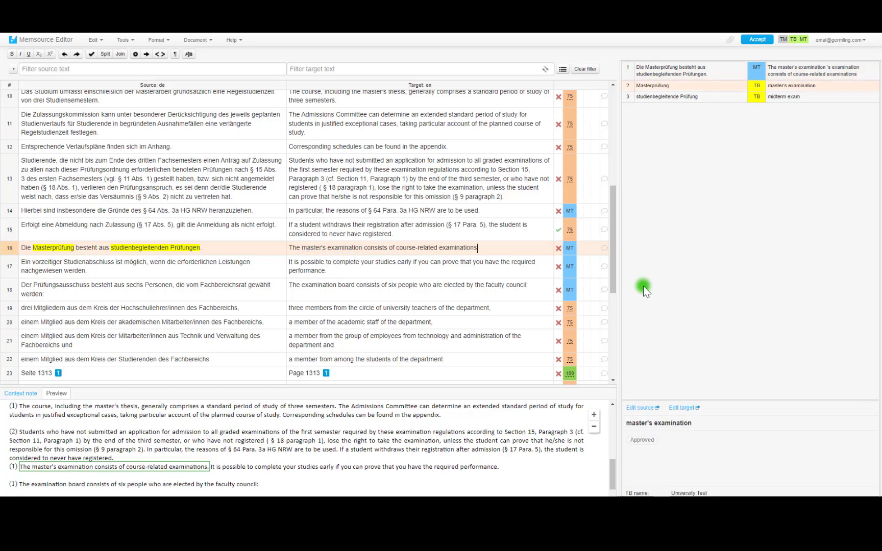
key(ctrl+shift+Left)
key(ctrl+shift+Left)
key(ctrl+shift+Left)
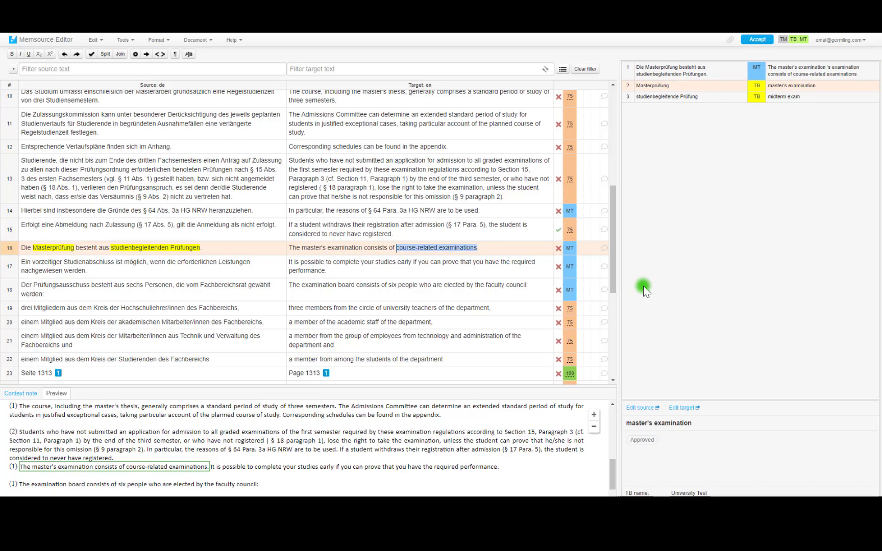
key(ctrl+3)
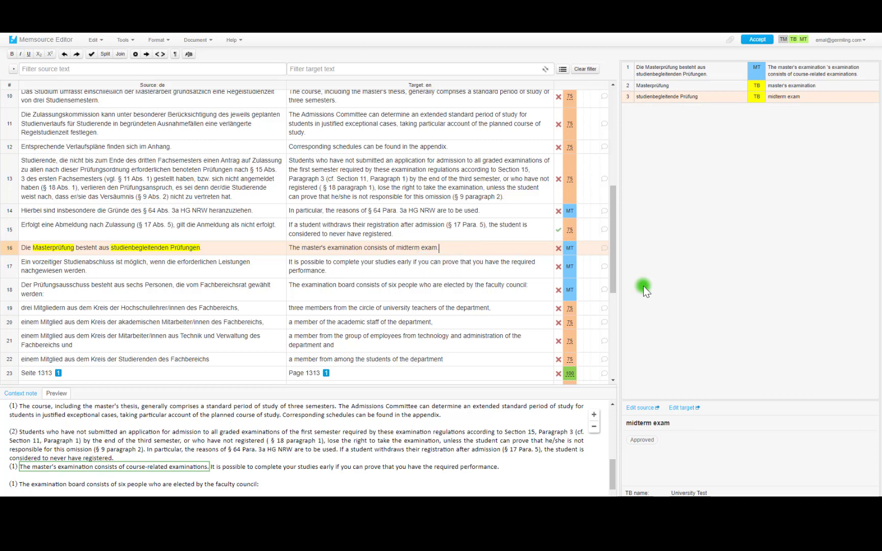
text(s)
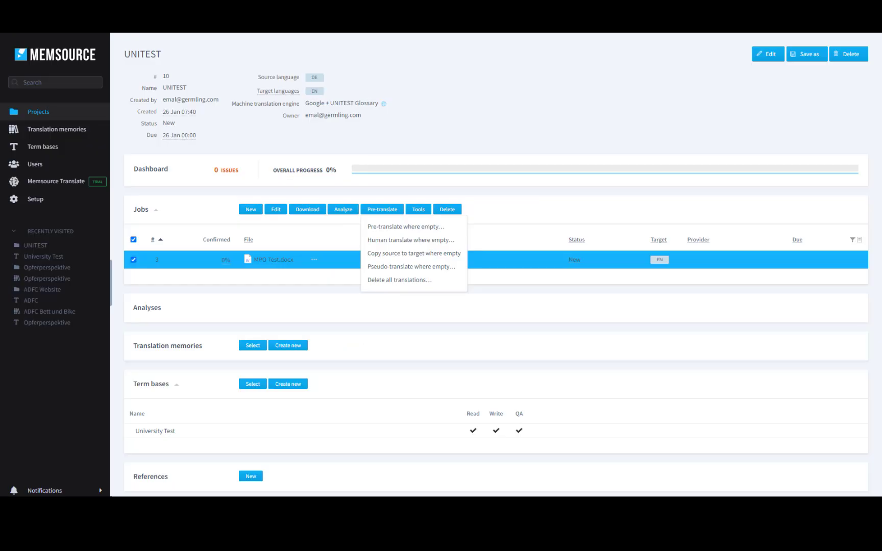
- Delete all unlocked translations, both unconfirmed and confirmed, from the MPO Test.docx job in the UNITEST project
click(425, 193)
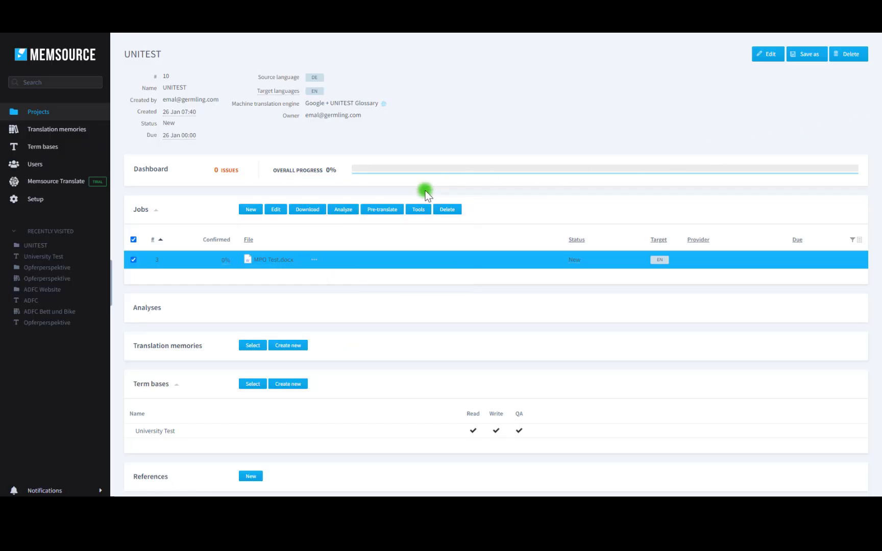
click(393, 210)
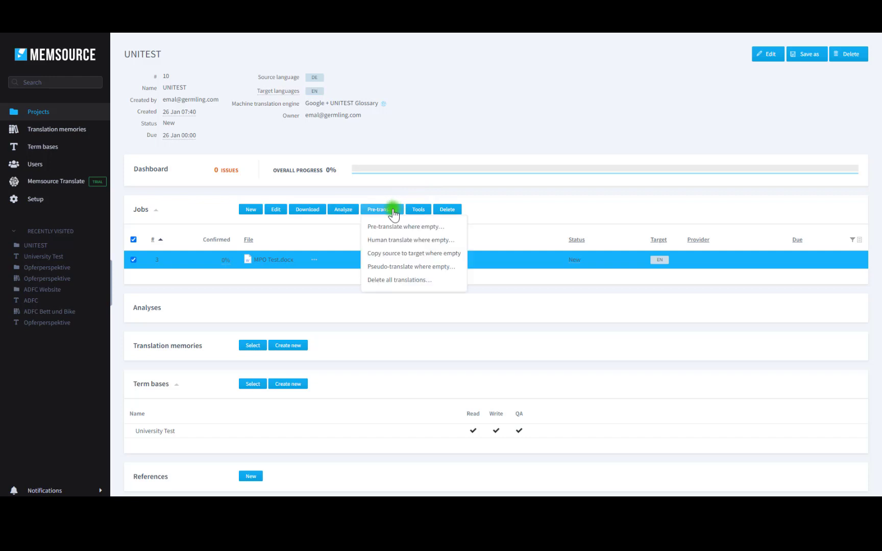
click(389, 280)
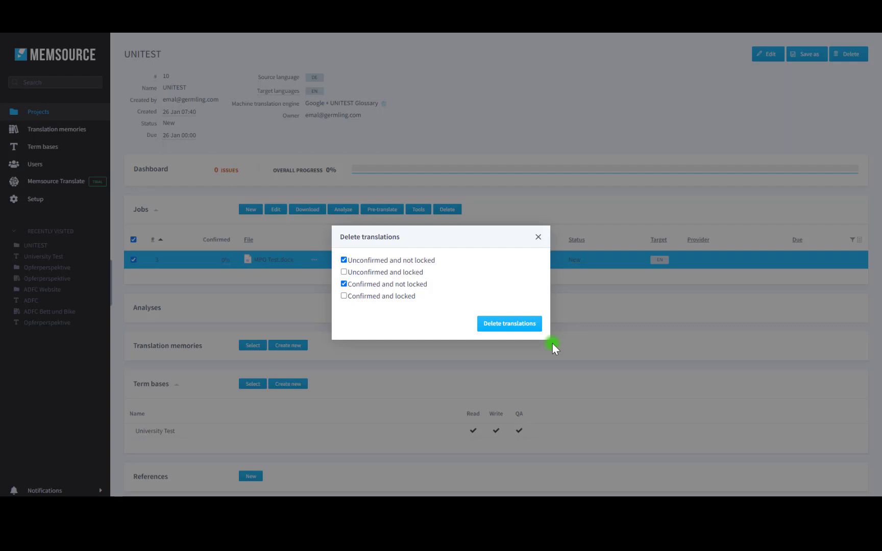
click(527, 327)
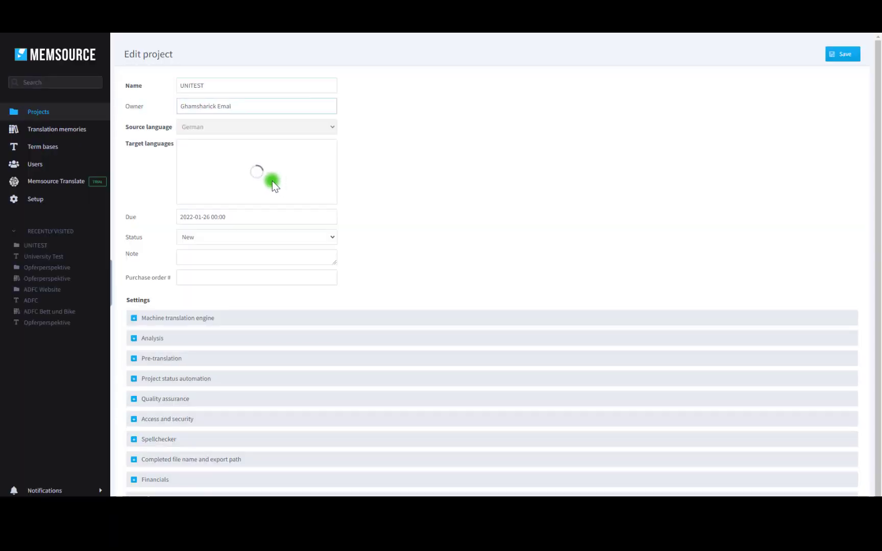
- Change the UNITEST project's machine translation engine from Google + UNITEST Glossary to the personal DeepL engine
click(133, 318)
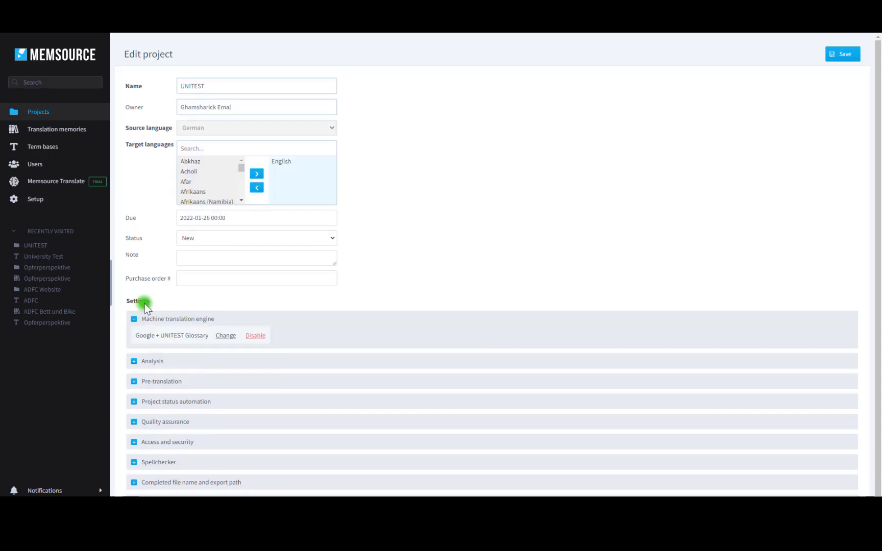
click(258, 335)
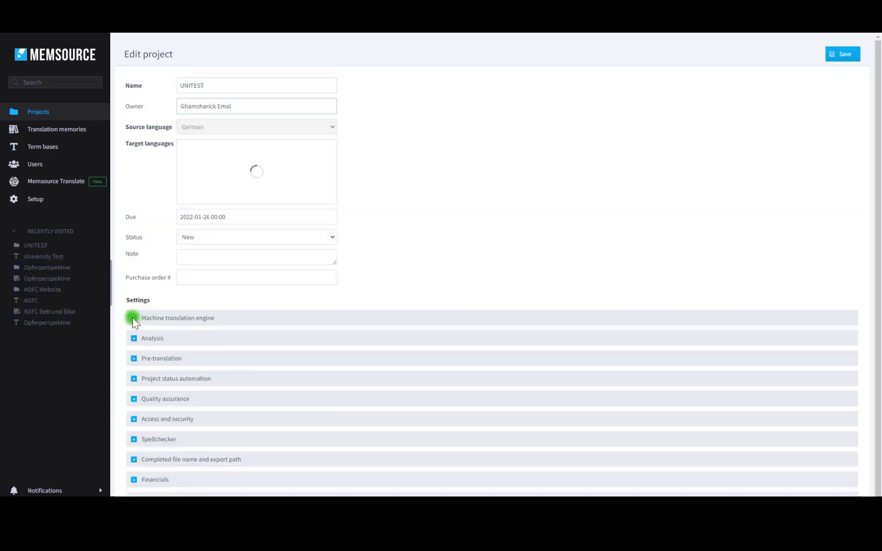
click(133, 319)
click(255, 337)
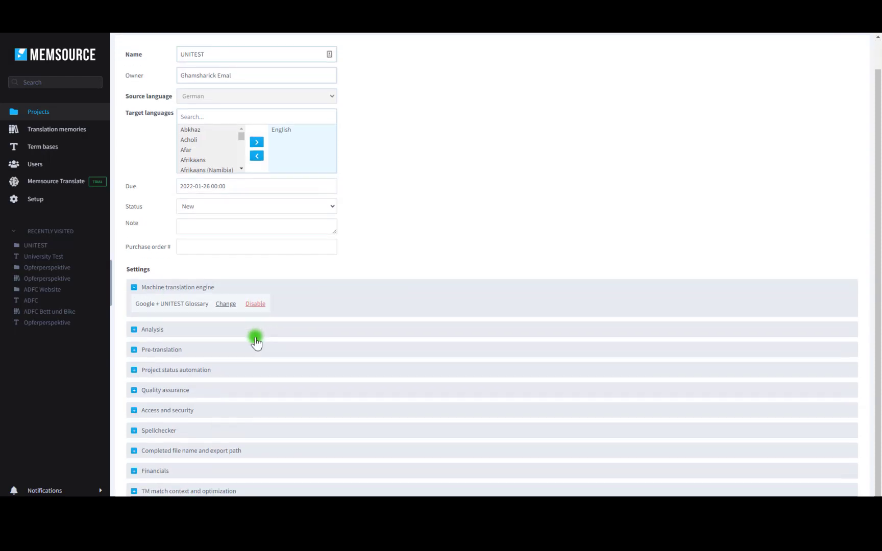
click(225, 304)
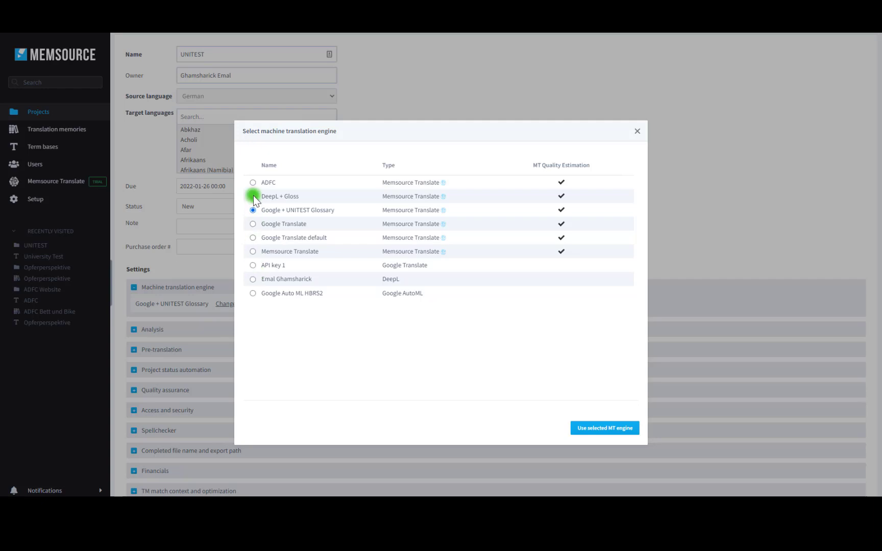
click(637, 131)
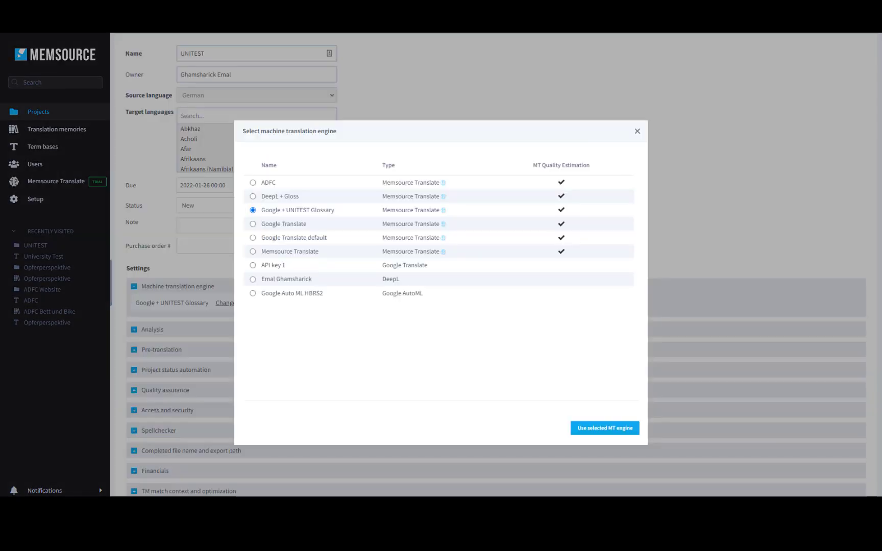
click(253, 279)
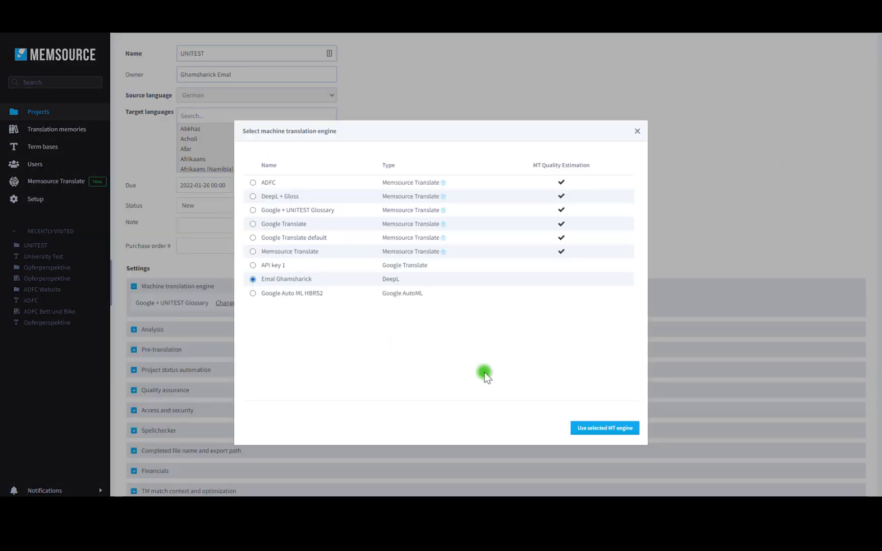
click(624, 428)
click(591, 430)
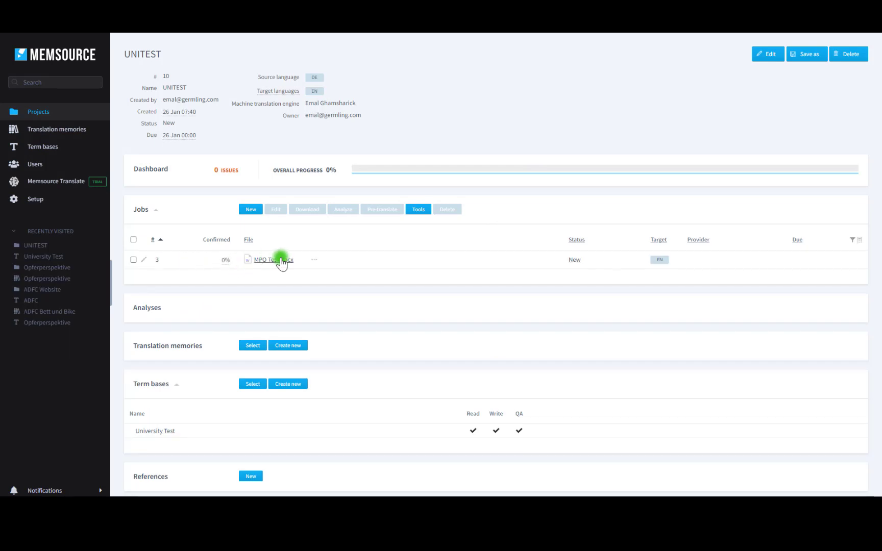
- Pre-translate the empty segments of the MPO Test.docx job from machine translation
drag(281, 259, 313, 246)
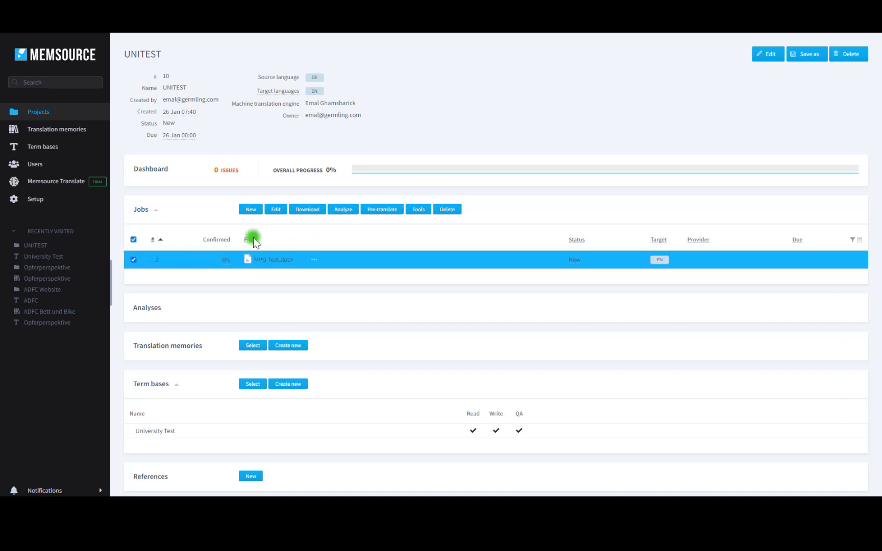
click(375, 210)
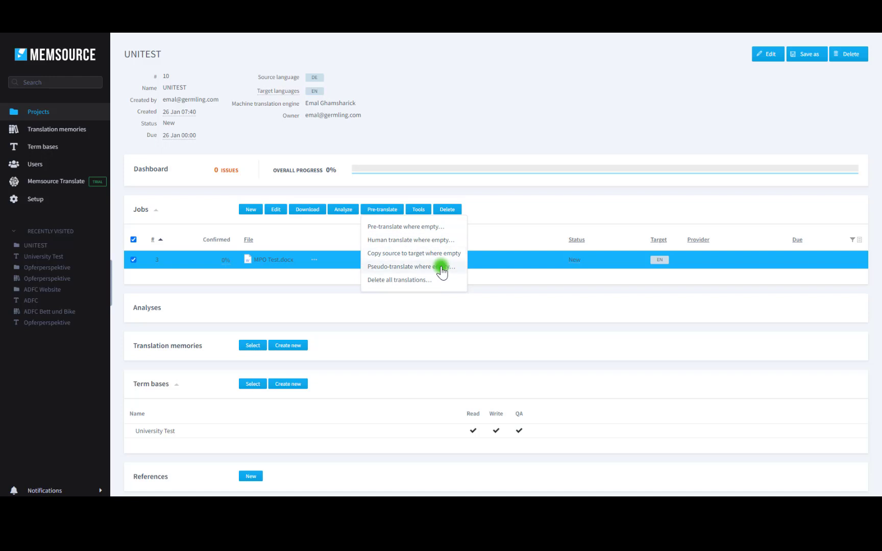
click(427, 227)
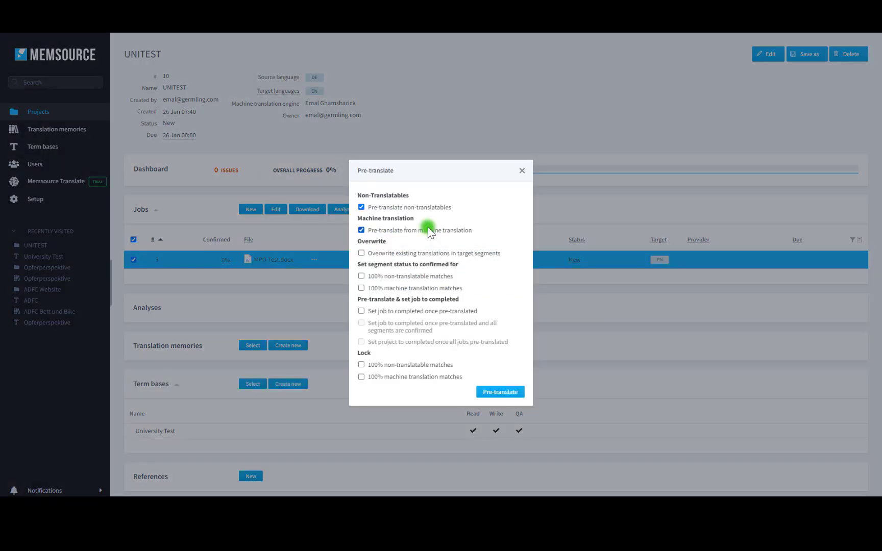
click(387, 206)
click(502, 392)
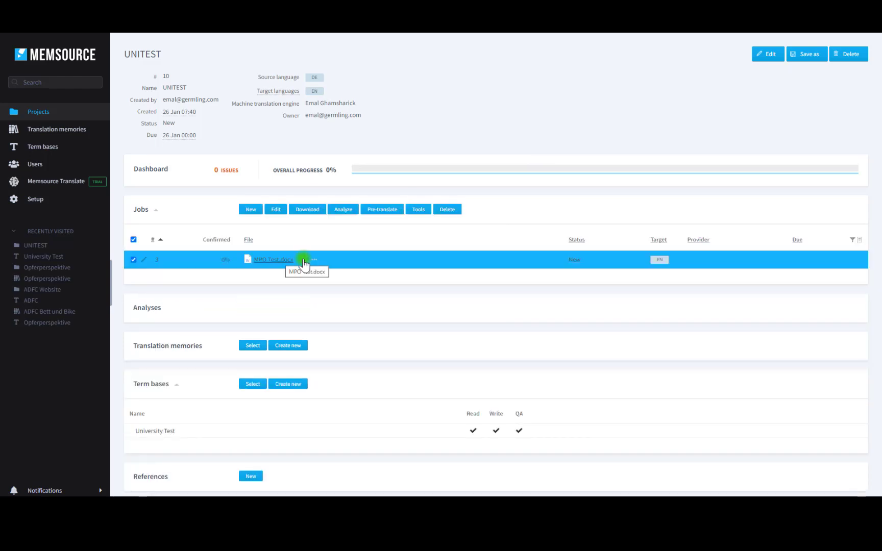
- Open MPO Test.docx for editing and change "these" to "these skills" in segment 4's target
click(273, 263)
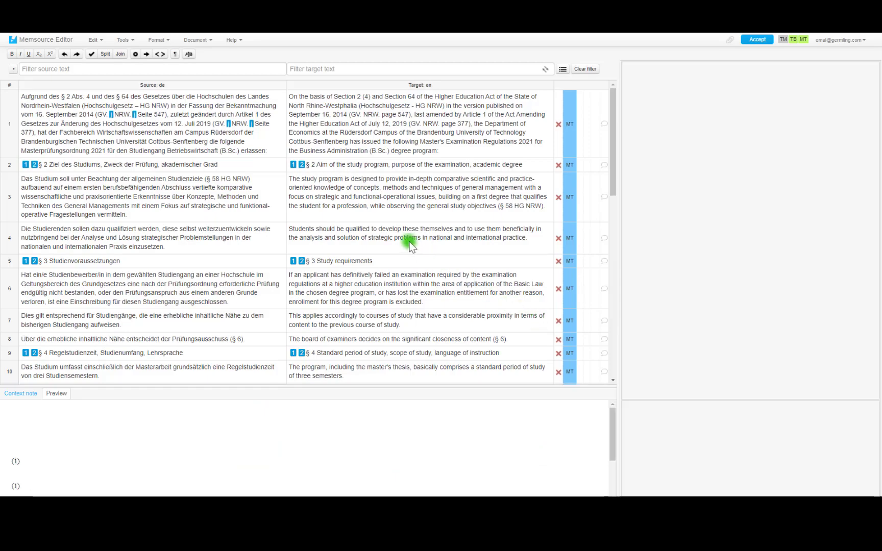
click(408, 240)
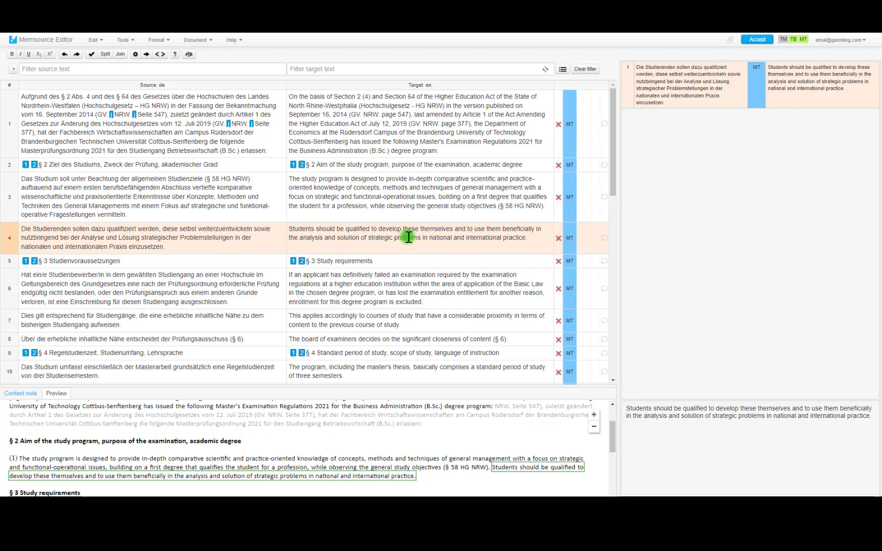
click(529, 239)
click(418, 230)
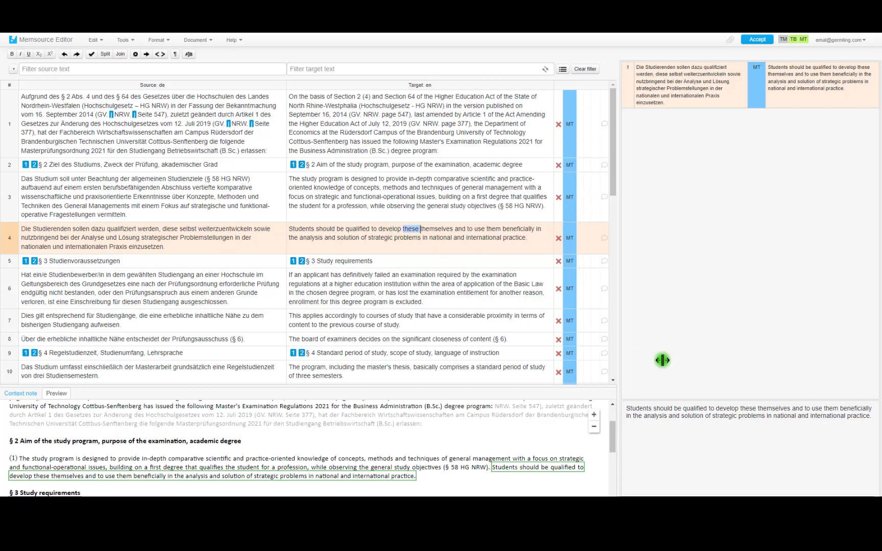
key(BackSpace)
text(e skills)
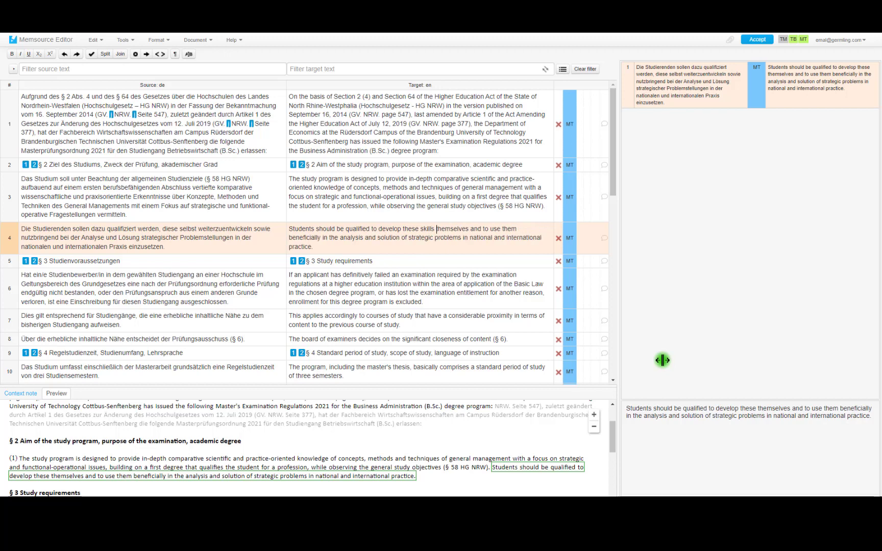
- Examine the wording "develop these skills" and "beneficially" in segment 4's target against the German source
key(ctrl+Left)
key(ctrl+Left)
key(ctrl+Left)
key(ctrl+shift+Right)
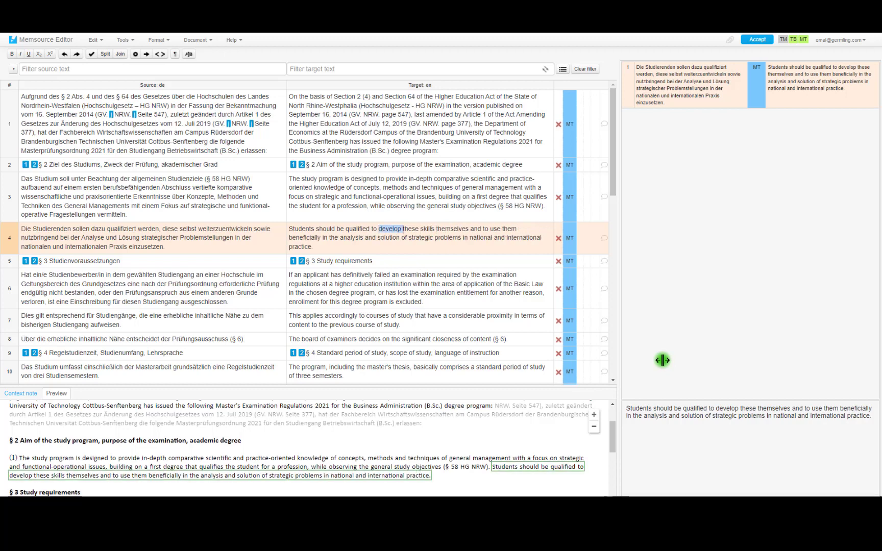
key(Right)
key(ctrl+shift+Right)
key(ctrl+shift+Right)
key(shift+Left)
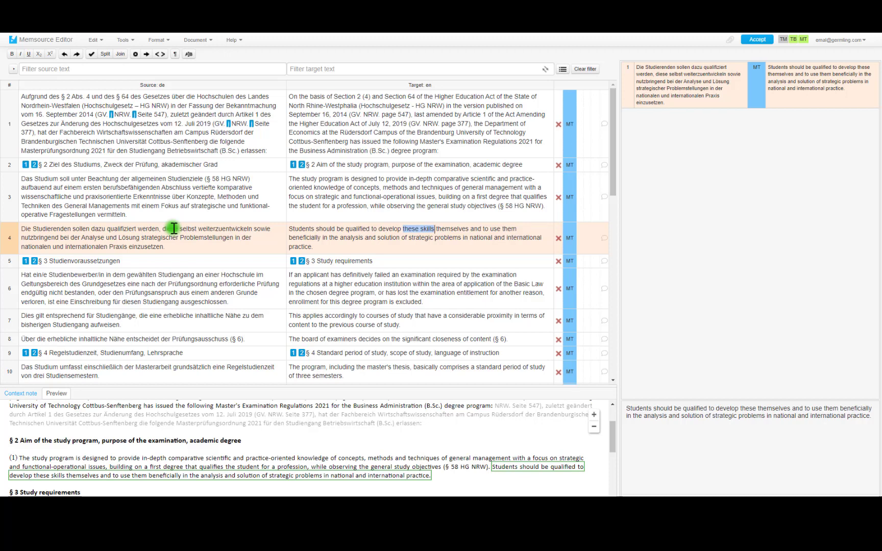
double_click(306, 238)
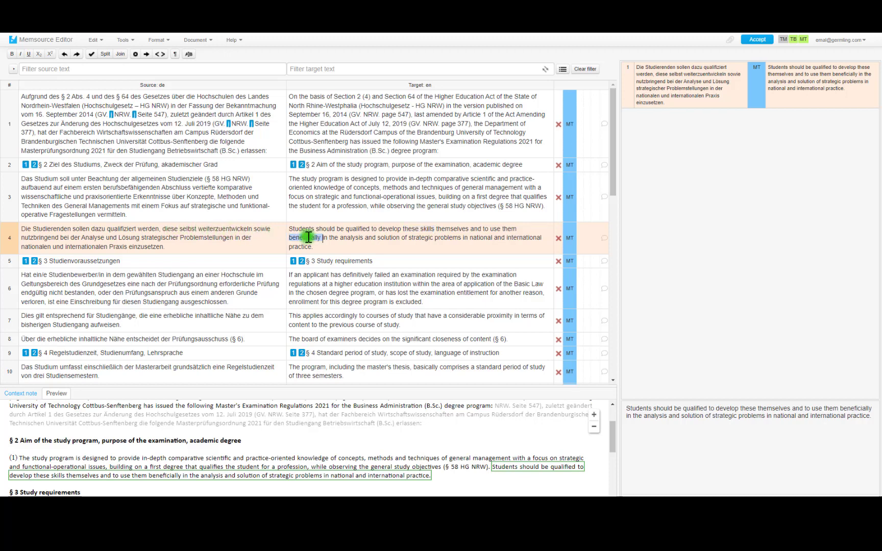
- Examine the closing clause about excluded enrollment and the phrase "definitively failed" in segment 6's target
click(414, 293)
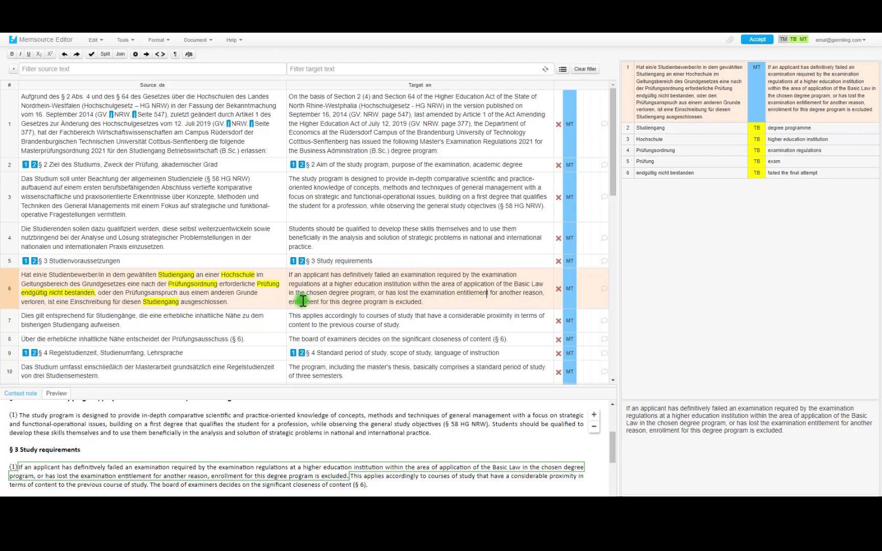
drag(302, 301, 414, 301)
double_click(416, 301)
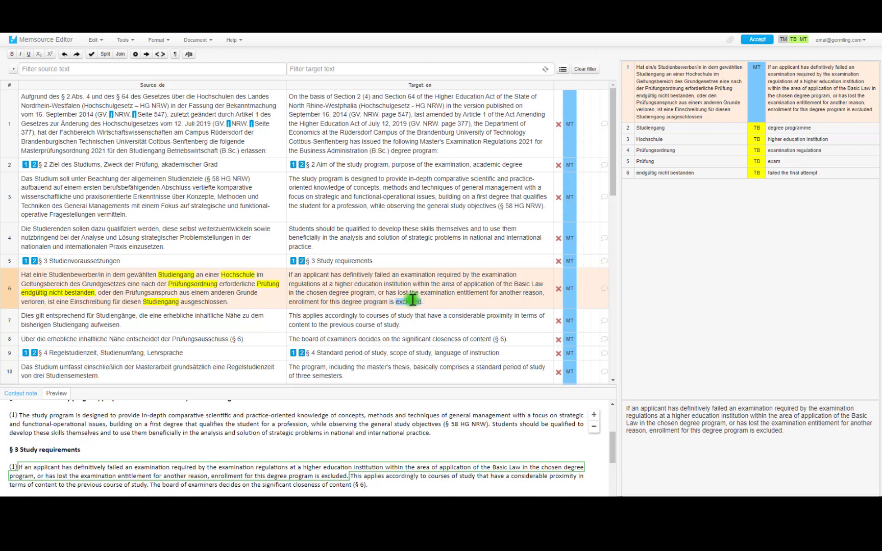
click(317, 304)
drag(317, 304, 412, 303)
double_click(410, 303)
click(349, 276)
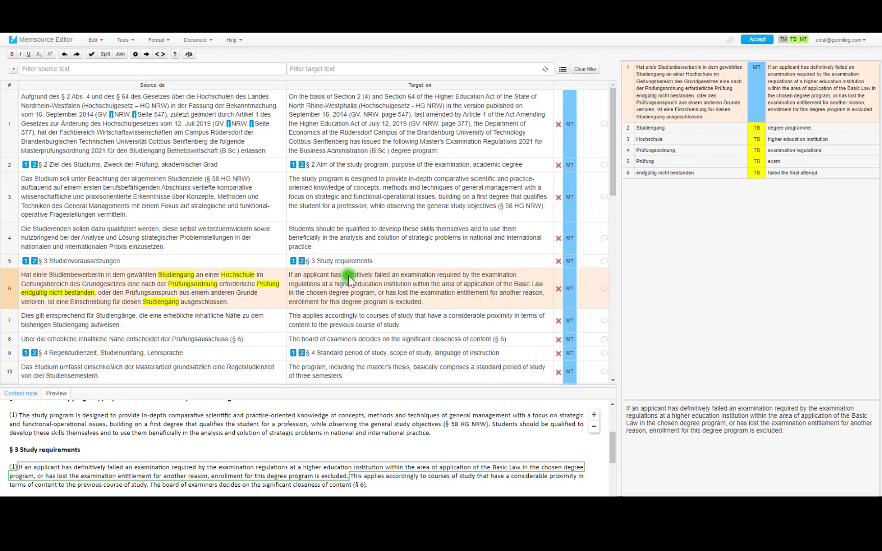
- Replace "courses of study" in segment 7's target with the term base entry "degree programme"
scroll(446, 332, down, 3)
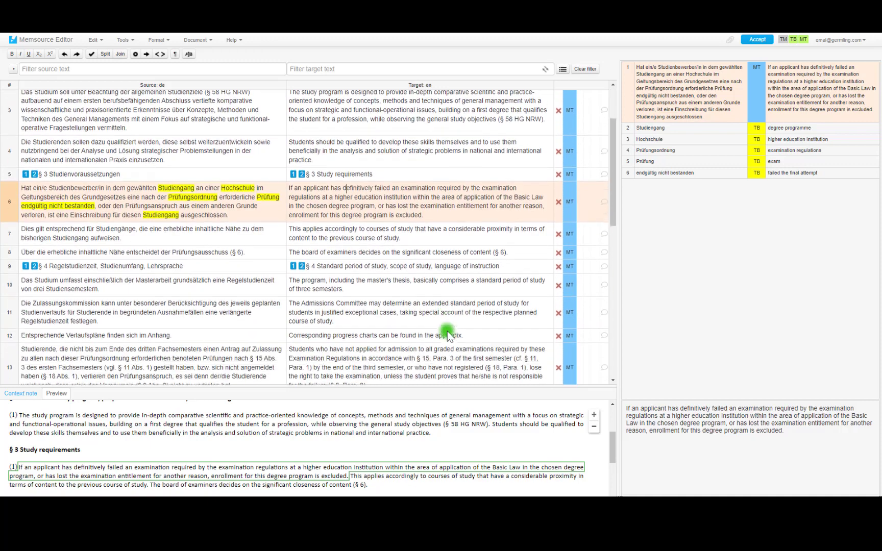
click(409, 234)
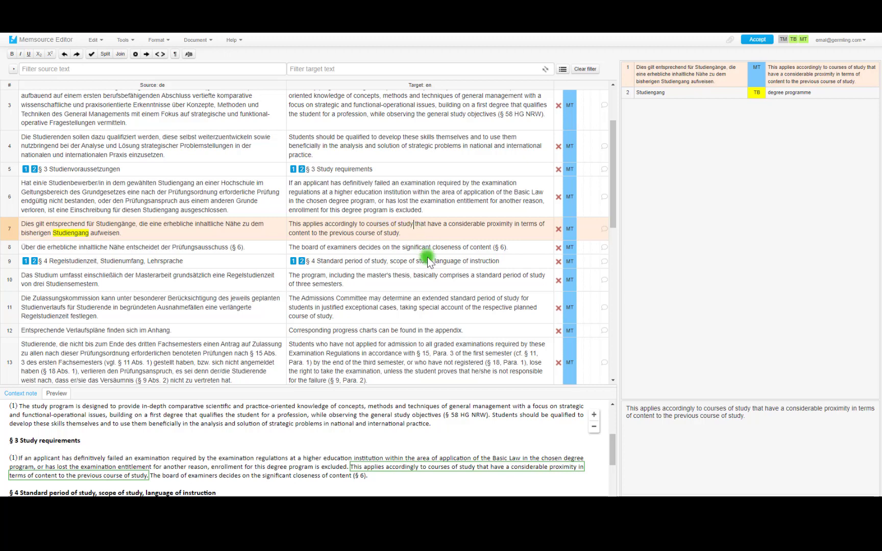
key(ctrl+shift+Left)
key(ctrl+shift+Left)
key(ctrl+shift+Left)
key(ctrl+2)
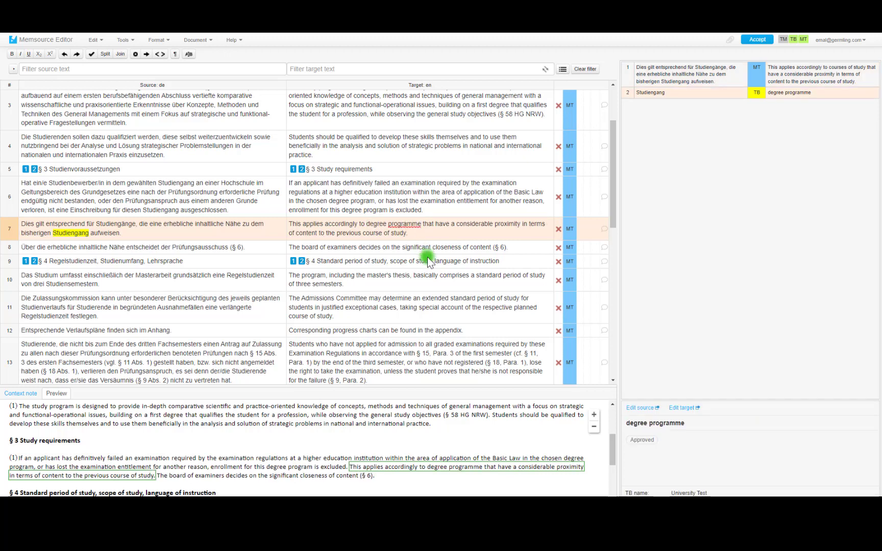
- Change "degree programme" to "degree programmes" in segment 7's target
text(s)
key(ctrl+Right)
key(ctrl+Right)
key(ctrl+Right)
key(ctrl+Right)
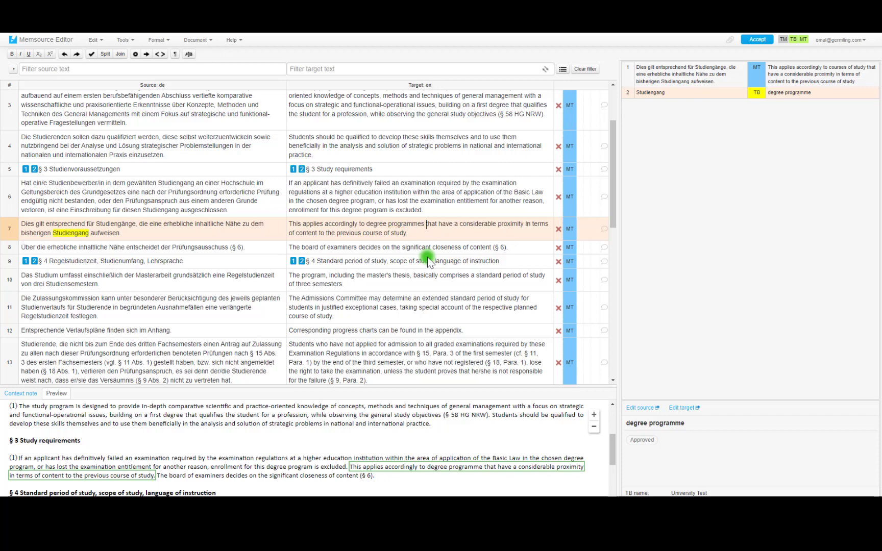
- Examine the phrase "proximity in terms of content to the previous course of study" in segment 7's target
key(ctrl+Right)
key(ctrl+Right)
key(ctrl+Right)
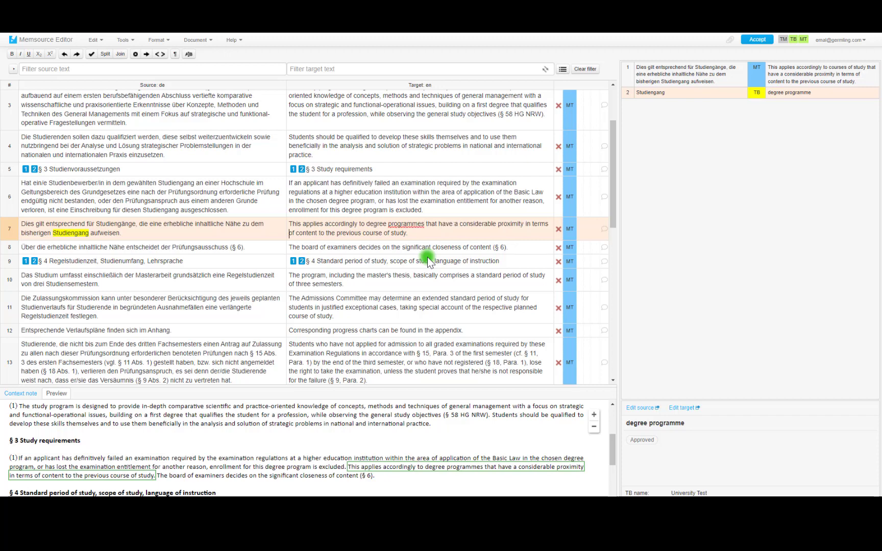
key(ctrl+Right)
key(ctrl+Right)
key(ctrl+Right)
key(ctrl+Right)
key(ctrl+Right)
key(ctrl+Right)
key(ctrl+Right)
key(ctrl+shift+Right)
key(ctrl+shift+Right)
key(ctrl+shift+Right)
key(ctrl+shift+Right)
key(ctrl+shift+Right)
key(ctrl+shift+Right)
key(ctrl+shift+Right)
key(ctrl+shift+Right)
key(ctrl+shift+Right)
key(ctrl+shift+Right)
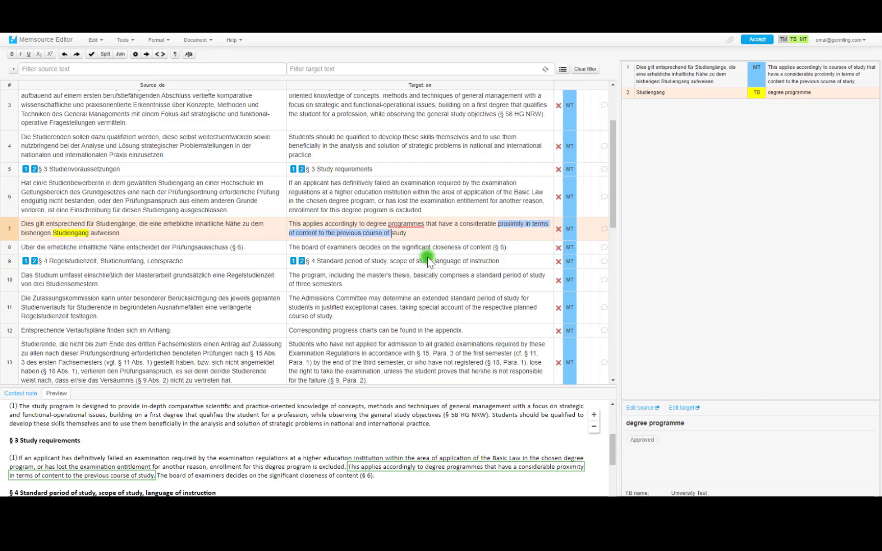
- Delete "considerable proximity in terms of content to the previous" from segment 7's target
key(ctrl+Left)
key(ctrl+Left)
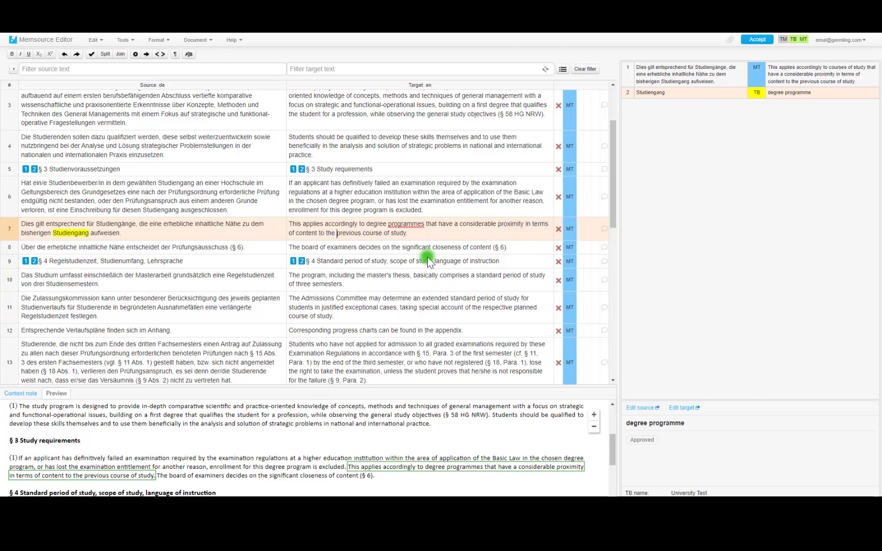
key(ctrl+shift+Left)
key(ctrl+shift+Left)
key(ctrl+shift+Left)
key(ctrl+shift+Left)
key(ctrl+shift+Left)
key(ctrl+shift+Left)
key(ctrl+shift+Left)
key(ctrl+shift+Left)
key(ctrl+shift+Left)
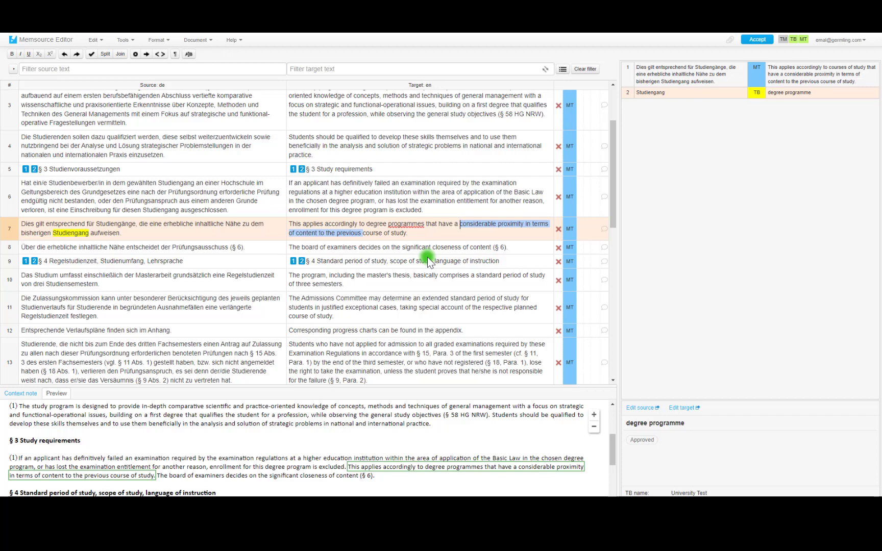
key(Delete)
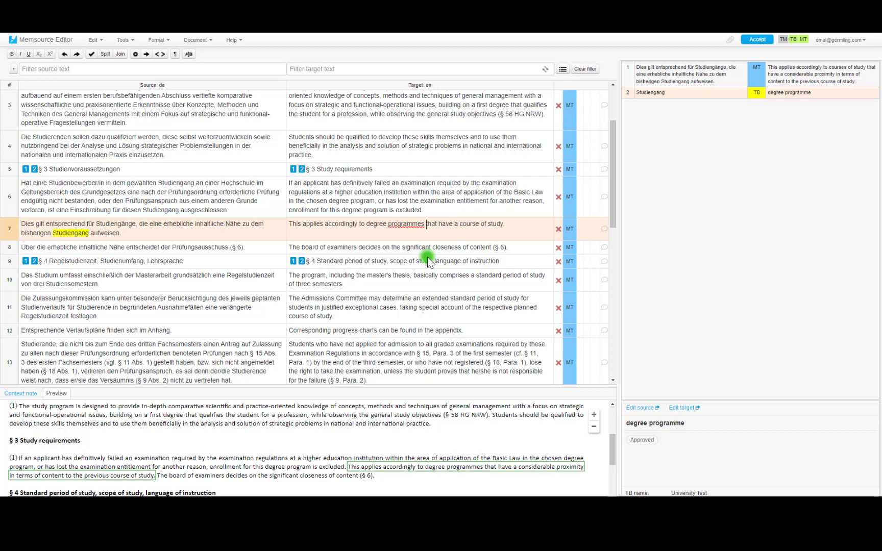
- Replace "have a" with "whose content" in segment 7's target
key(ctrl+shift+Right)
key(ctrl+shift+Right)
key(ctrl+shift+Right)
key(ctrl+shift+Left)
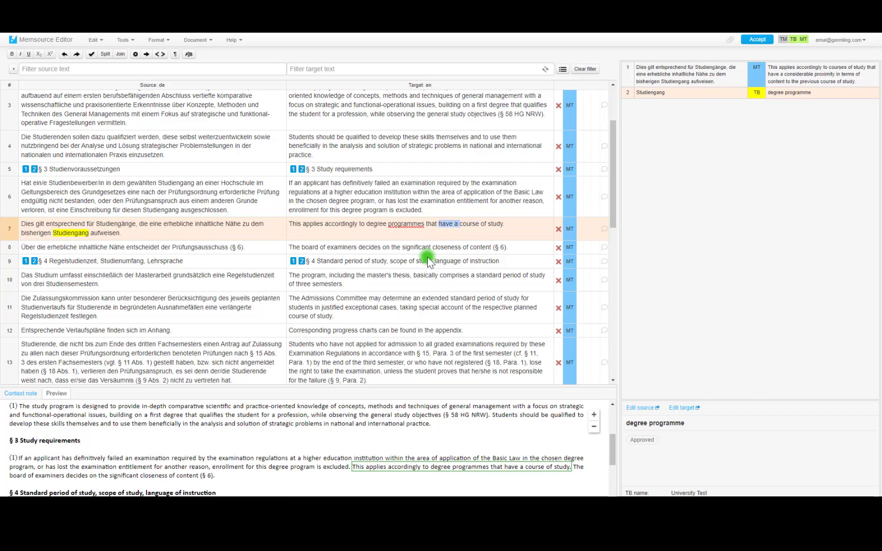
text(whose )
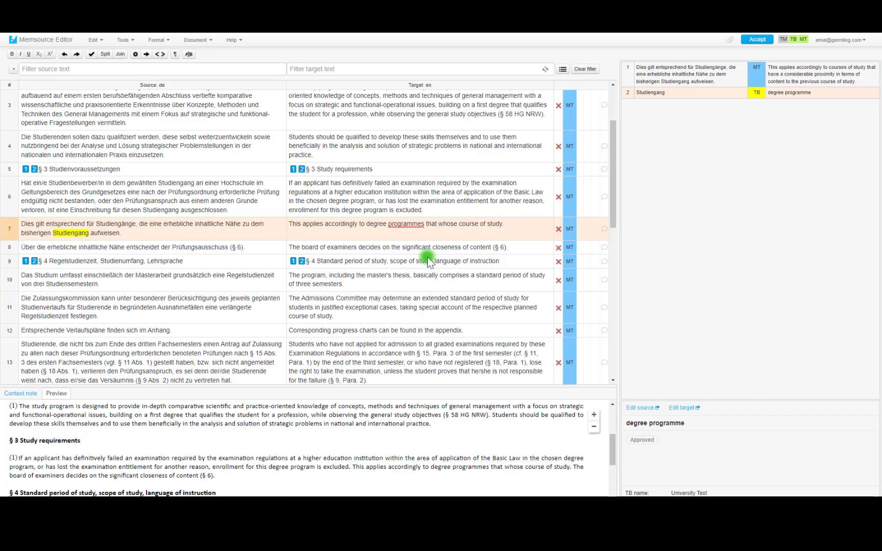
text(content )
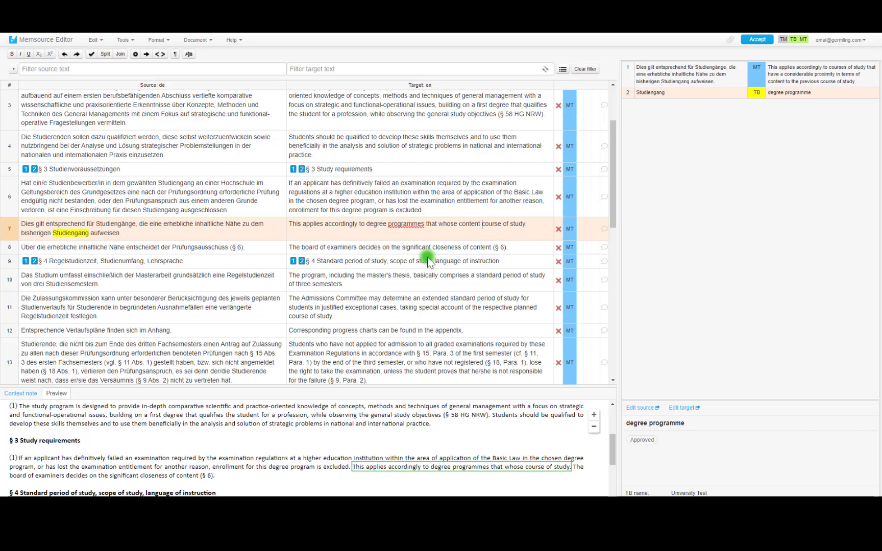
- Continue segment 7's target after "whose content" with "has substantial similarities with the previous"
text(is)
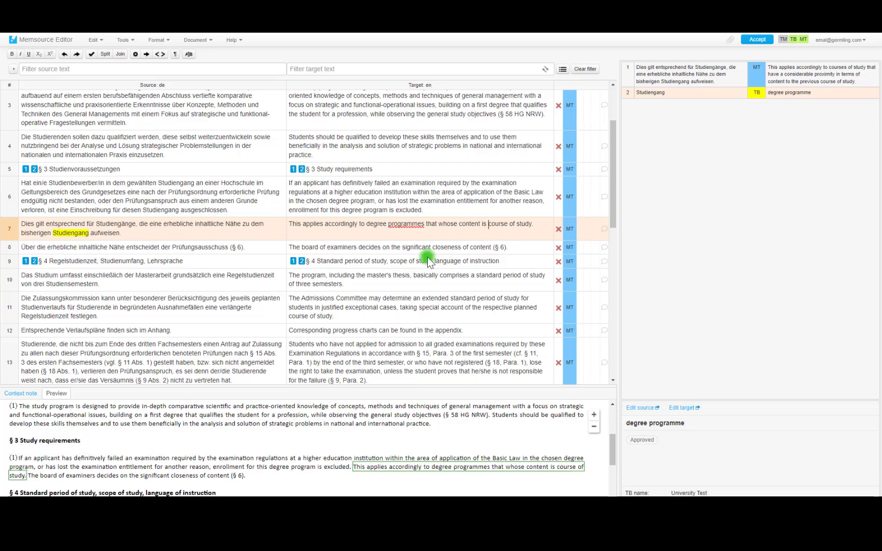
key(BackSpace)
key(BackSpace)
key(BackSpace)
text(has subs)
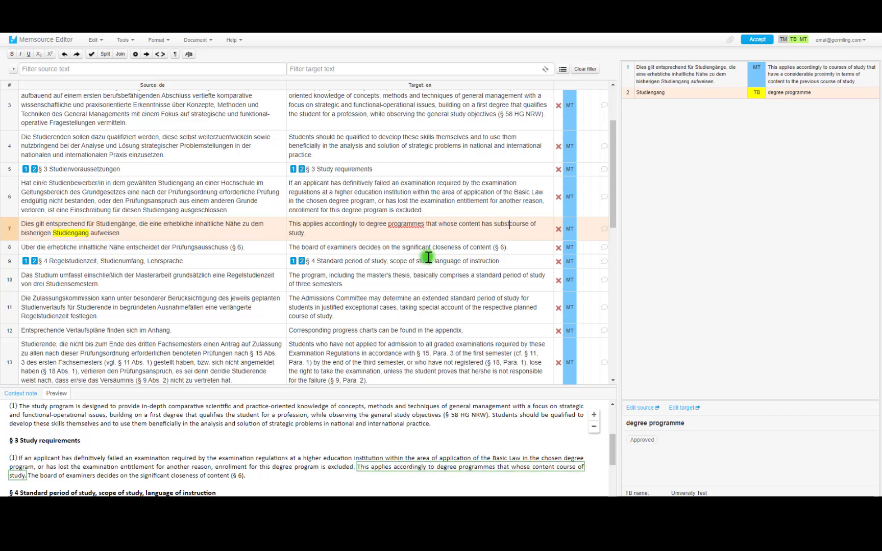
text(tantial simi)
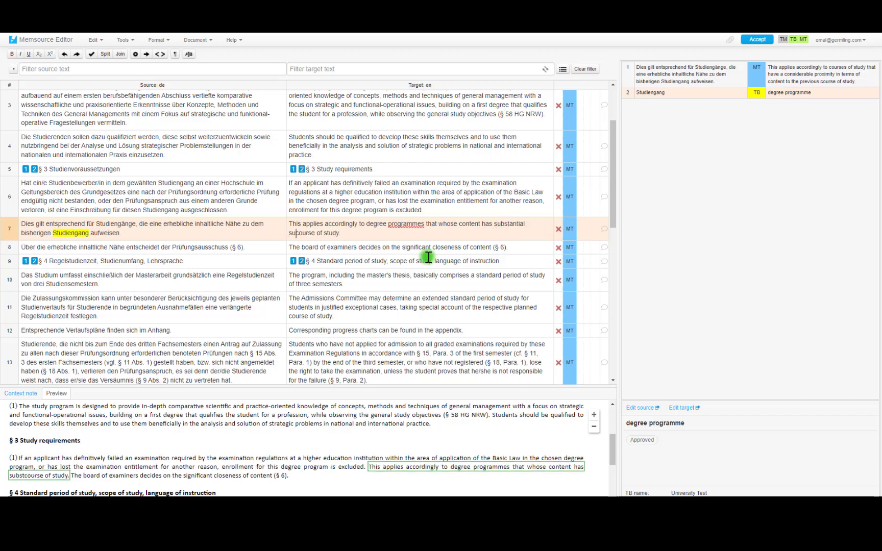
text(larities wi)
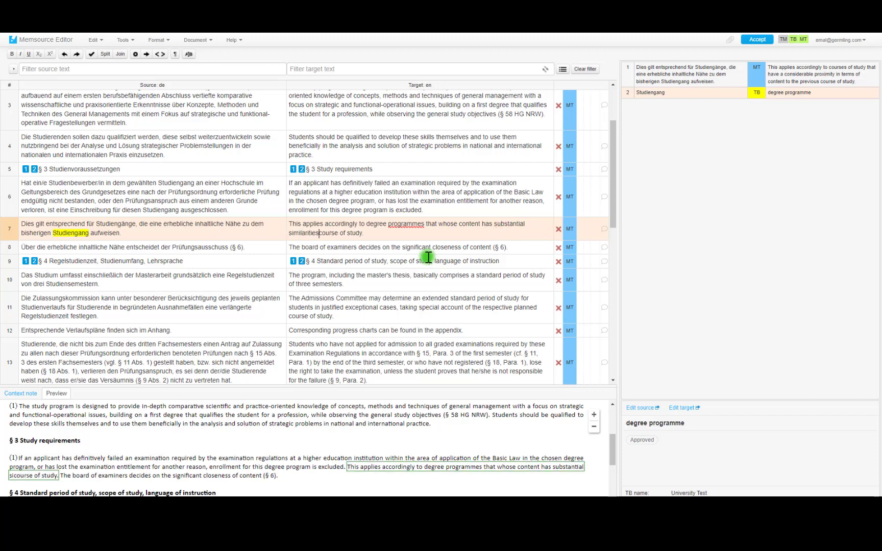
text(th the previous)
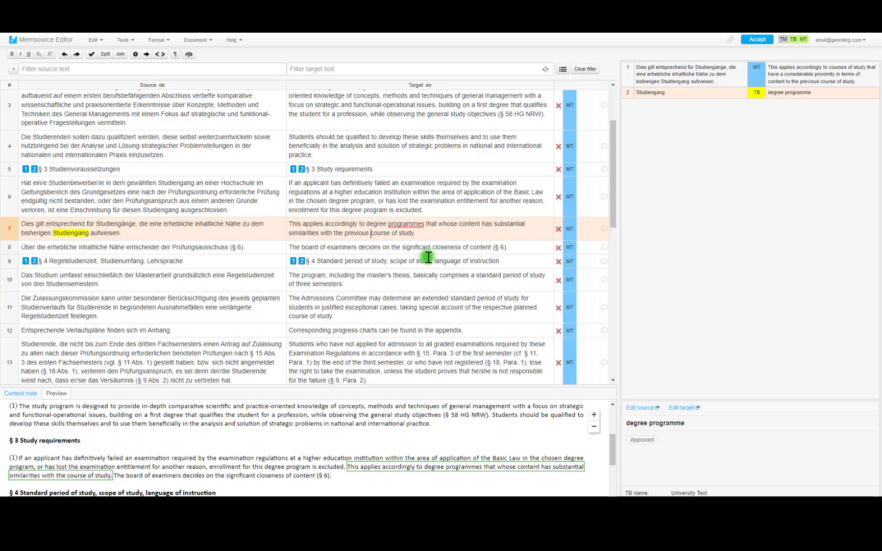
- Replace "course of study" at the end of segment 7's target with the term base entry "degree programme"
key(ctrl+1)
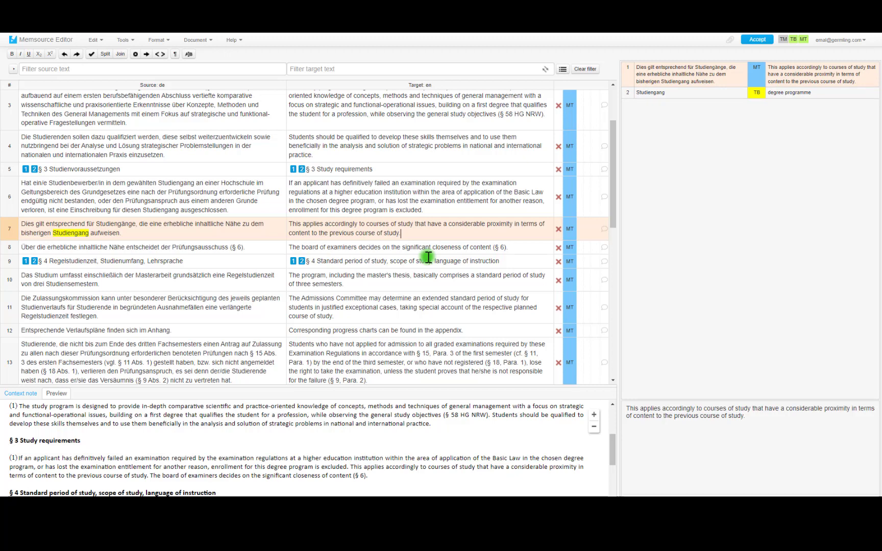
key(ctrl+z)
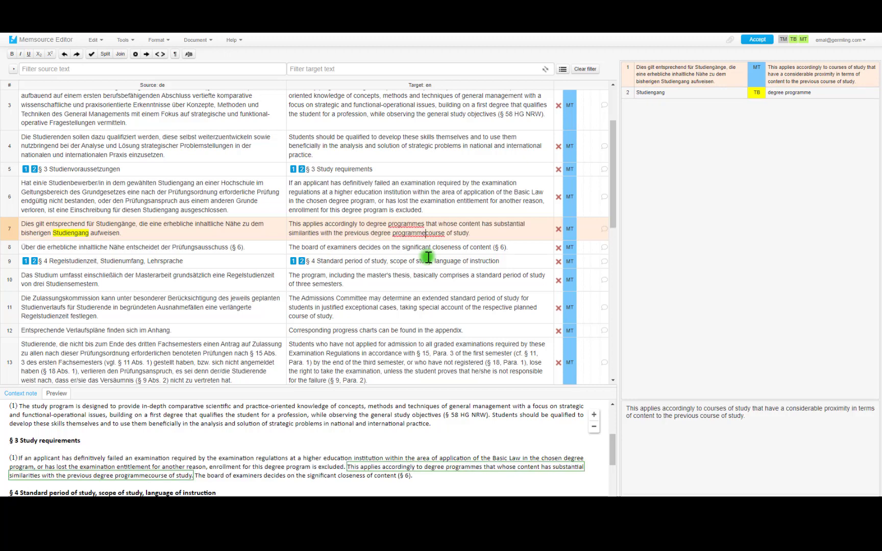
key(ctrl+Left)
key(ctrl+Right)
key(ctrl+Right)
key(Left)
key(Left)
key(Left)
key(Left)
key(Left)
key(Left)
key(Left)
key(ctrl+shift+Right)
key(ctrl+shift+Right)
key(ctrl+shift+Right)
key(Delete)
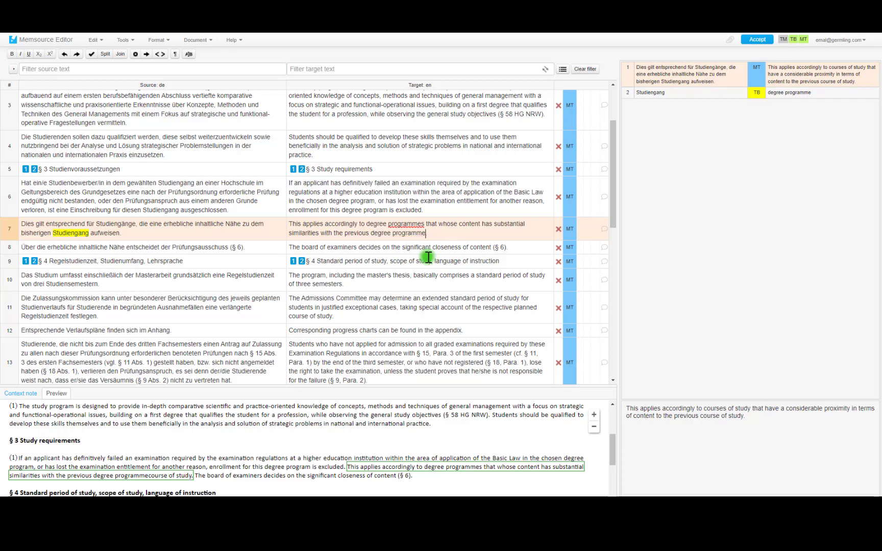
- Check the edited sentence in segment 7, confirm the segment and move on to segment 8
key(Up)
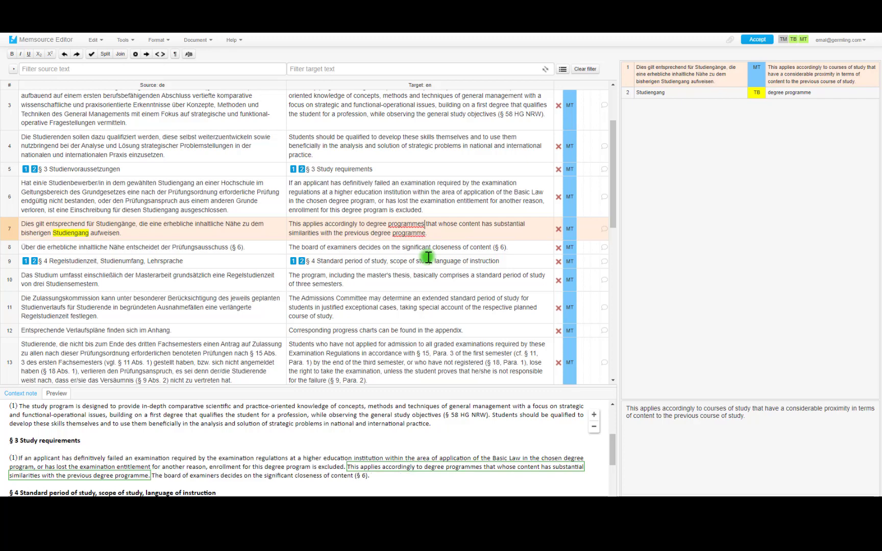
key(ctrl+Right)
key(ctrl+End)
key(ctrl+Return)
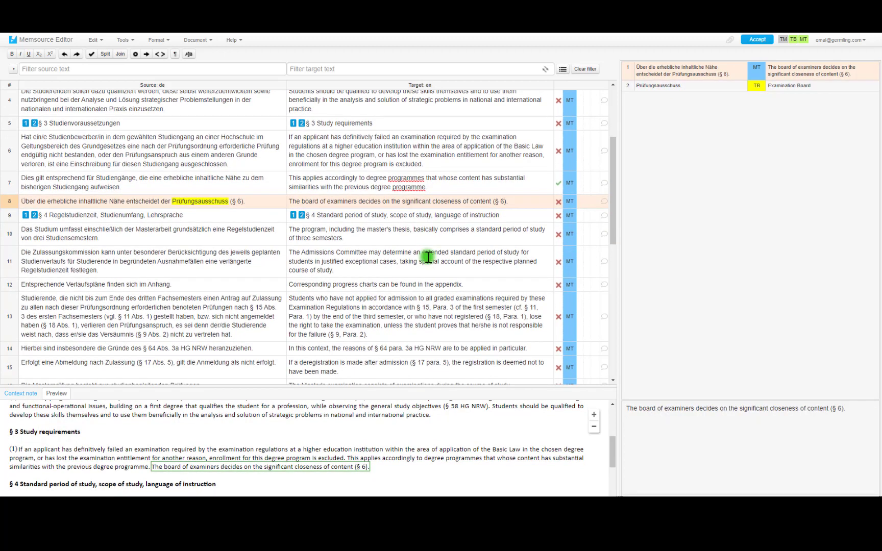
- Replace "board of examiners" in segment 8's target with the term base entry "Examination Board"
click(318, 202)
key(ctrl+shift+Right)
key(ctrl+shift+Right)
key(ctrl+shift+Right)
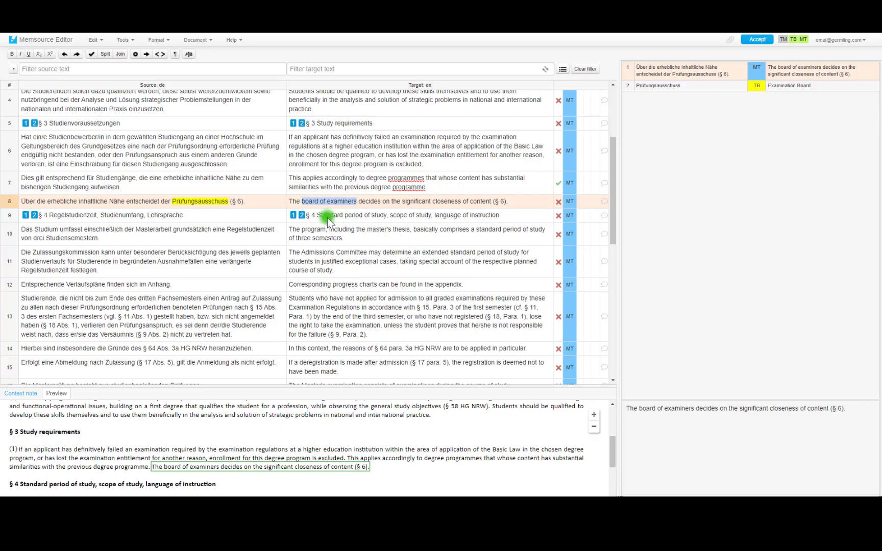
key(ctrl+2)
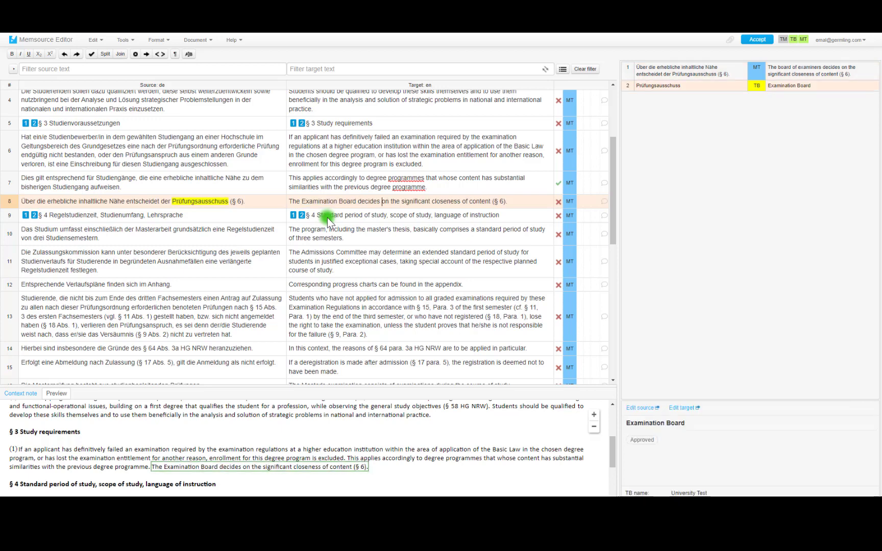
- Examine "significant closeness of content" in segment 8's target against the wording used in segment 7
key(ctrl+shift+Right)
key(ctrl+shift+Right)
key(ctrl+shift+Right)
key(ctrl+shift+Right)
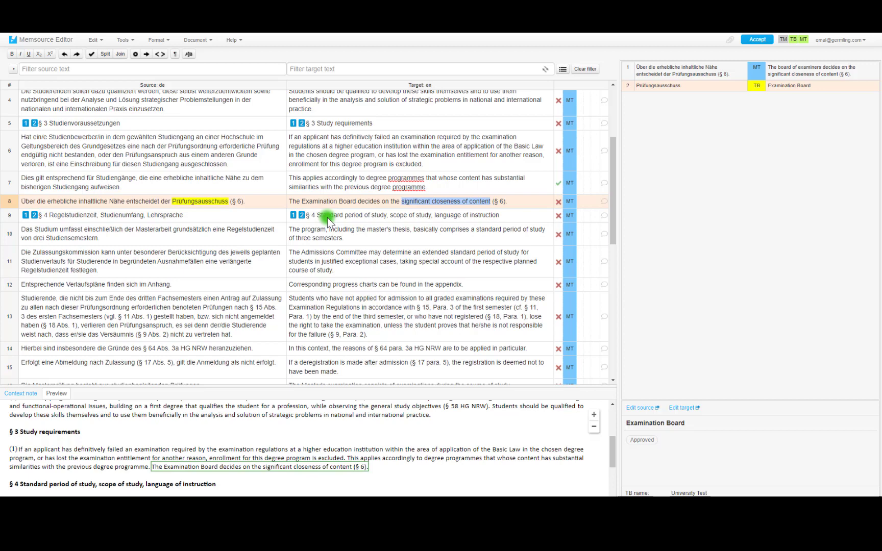
key(Right)
key(ctrl+shift+Left)
key(ctrl+shift+Left)
key(ctrl+shift+Left)
key(ctrl+shift+Left)
key(ctrl+shift+Left)
key(Up)
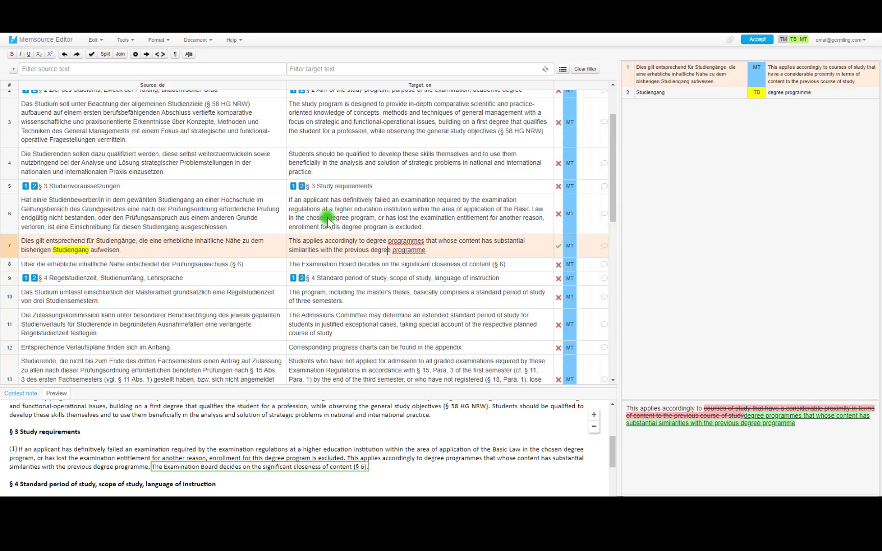
key(Down)
key(Down)
key(ctrl+Right)
key(Up)
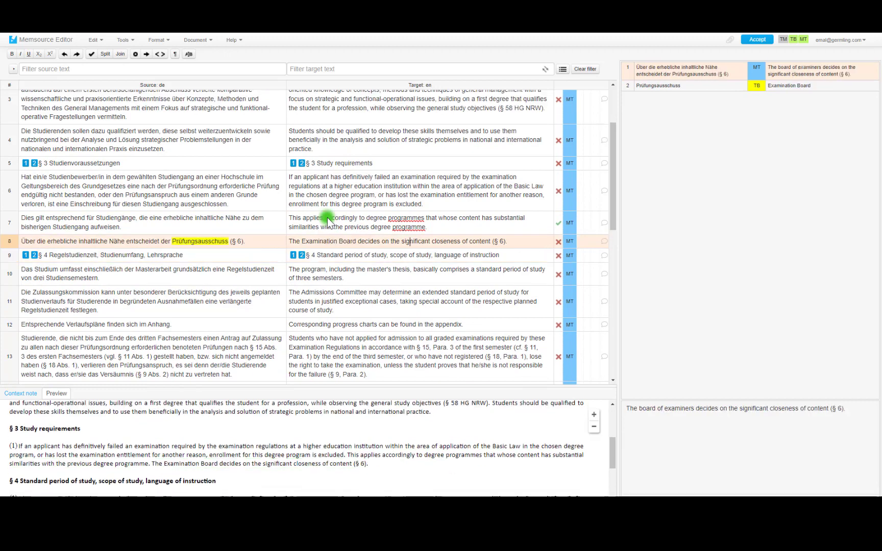
key(Down)
key(Up)
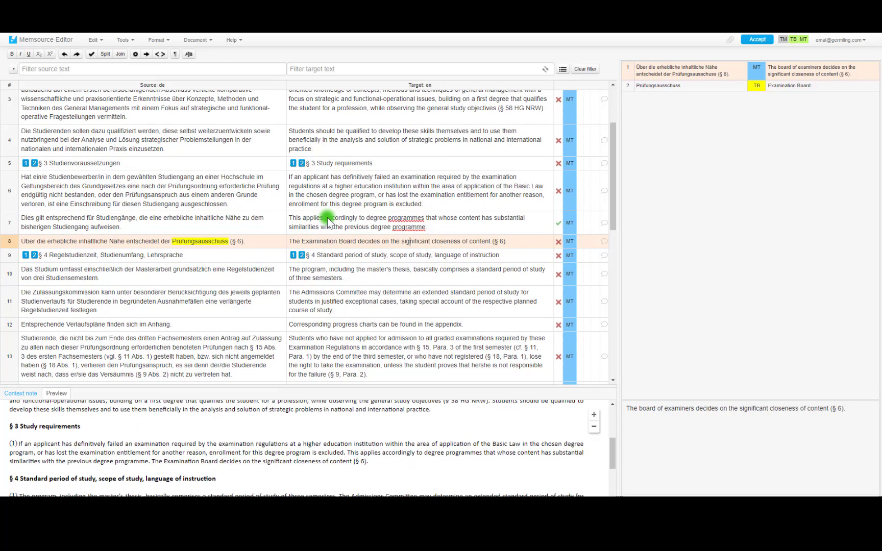
- Replace "on the significant closeness of content" in segment 8's target with "what constitutes substantial similarities"
key(ctrl+Left)
key(ctrl+Left)
key(ctrl+shift+Right)
key(ctrl+shift+Right)
key(ctrl+shift+Right)
key(ctrl+shift+Right)
key(ctrl+shift+Right)
key(ctrl+shift+Right)
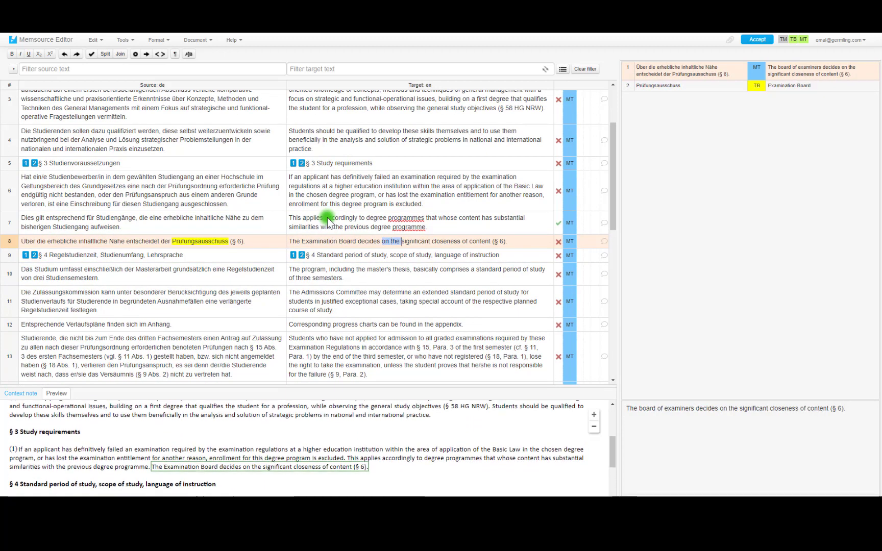
key(ctrl+shift+Left)
key(ctrl+shift+Right)
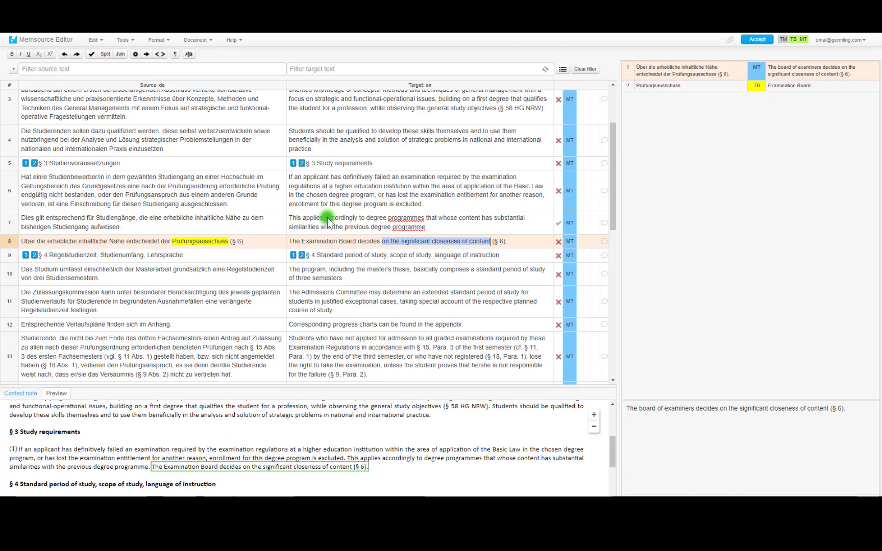
text(what )
text(constit)
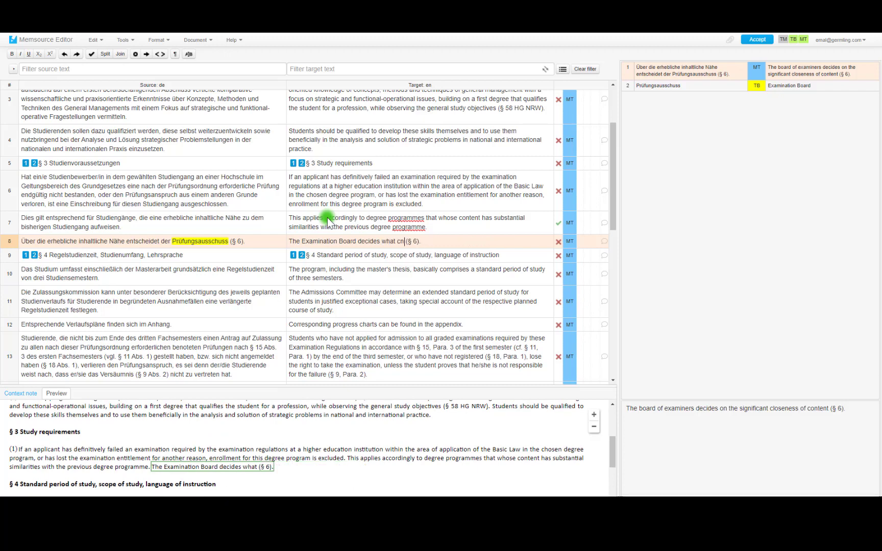
text(utes substantial )
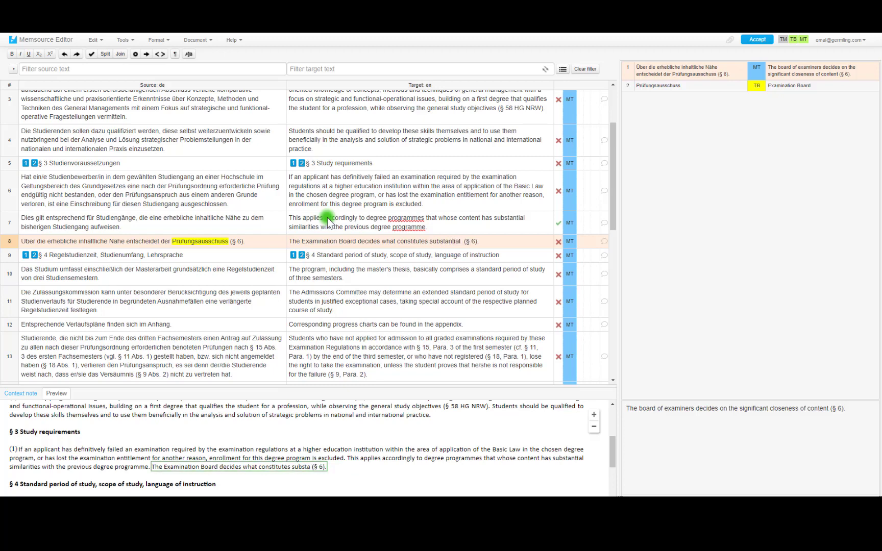
text(similarities)
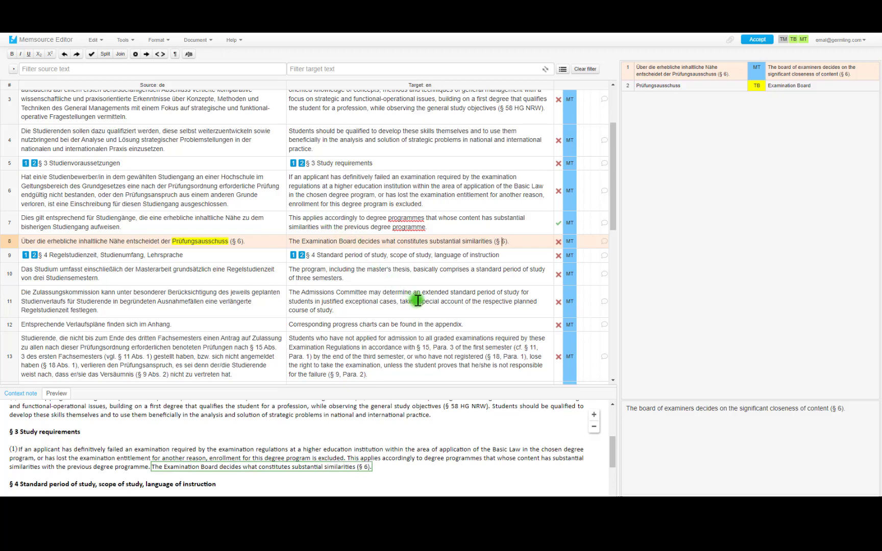
key(ctrl+Right)
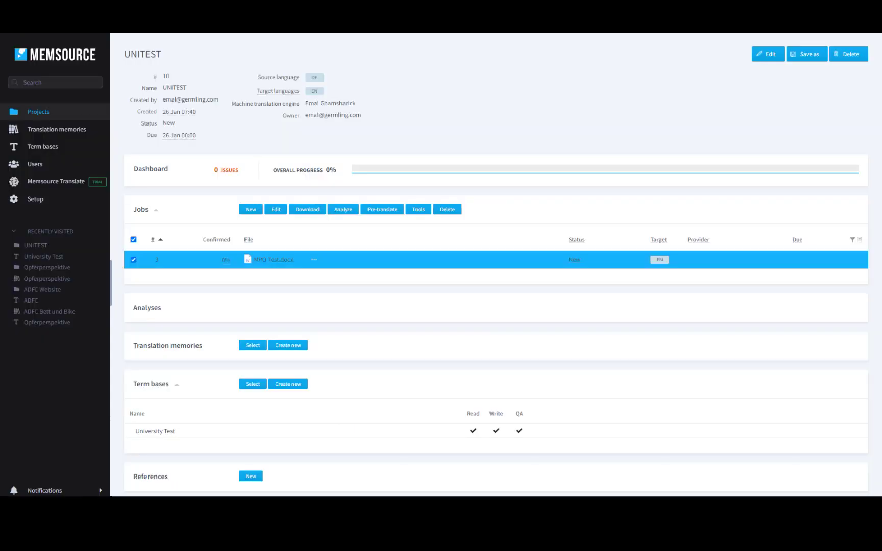
- Open the "Google + UNITEST Glossary" machine translation profile in Memsource Translate and check the status of its attached glossary
click(69, 41)
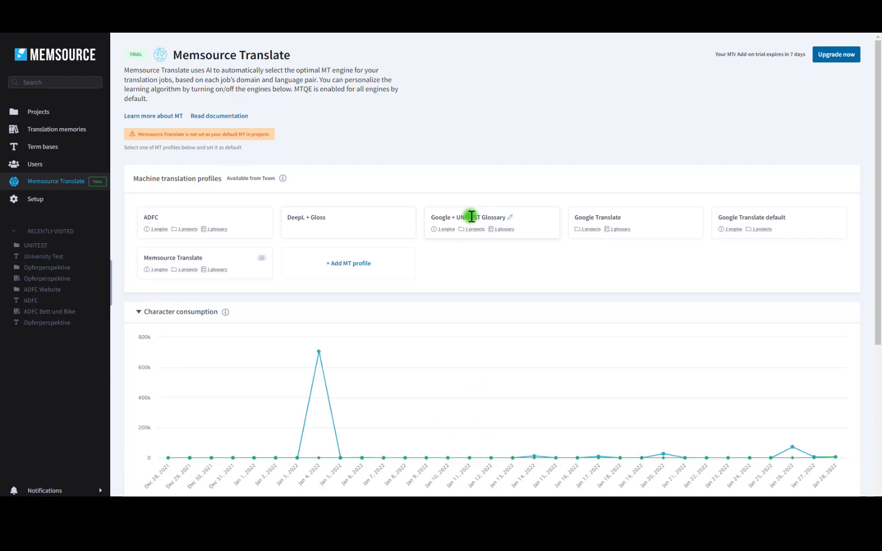
click(509, 220)
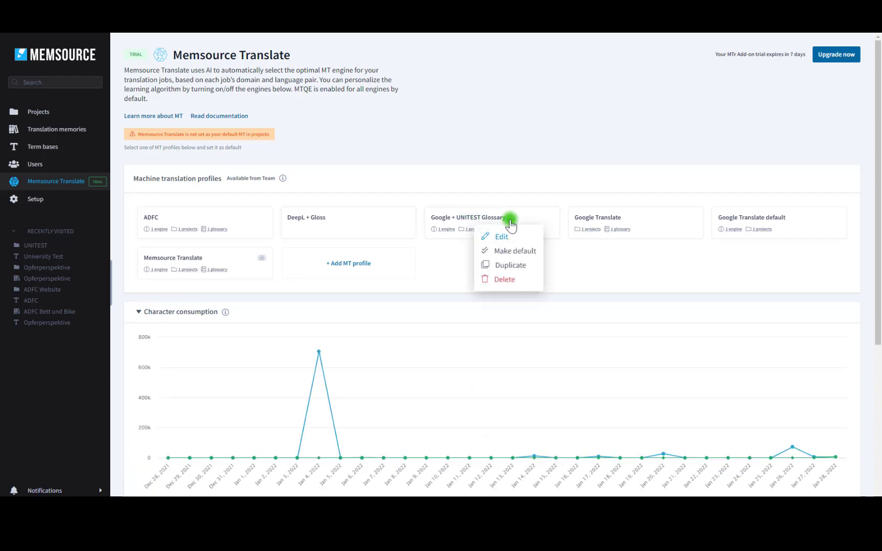
click(499, 236)
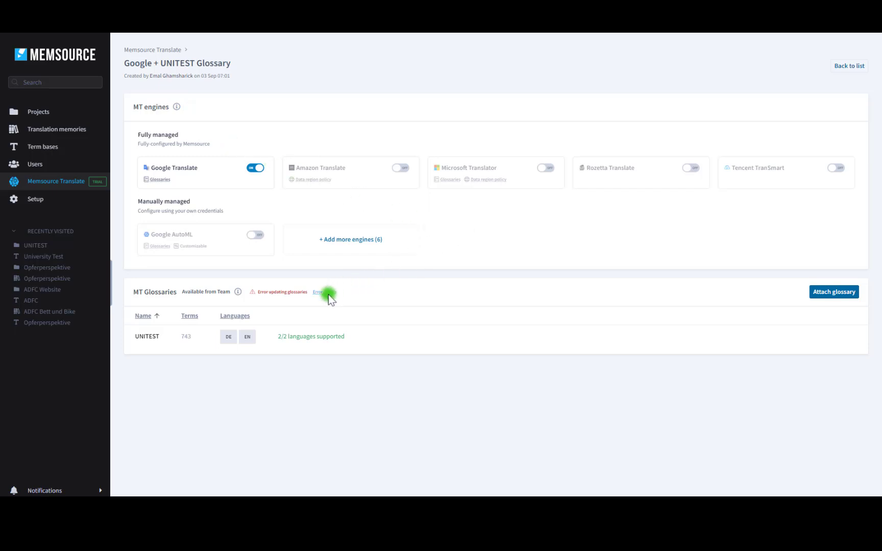
mouse_move(326, 295)
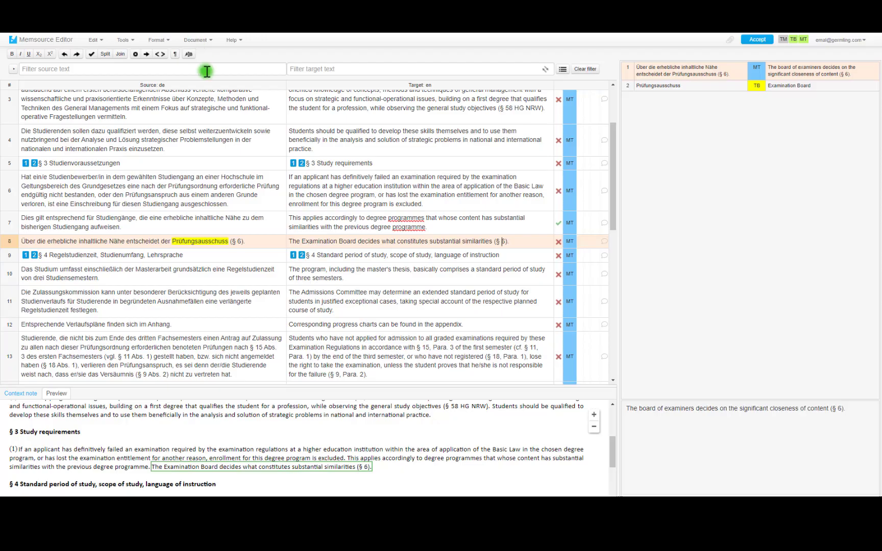
- Return to the document in the editor and review the machine-translated targets of segments 10 to 33
scroll(240, 204, down, 5)
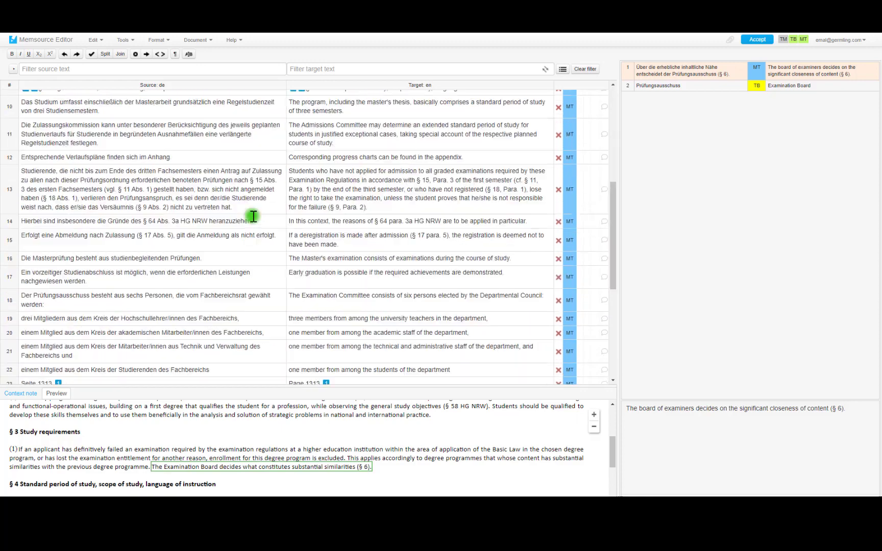
scroll(253, 216, down, 4)
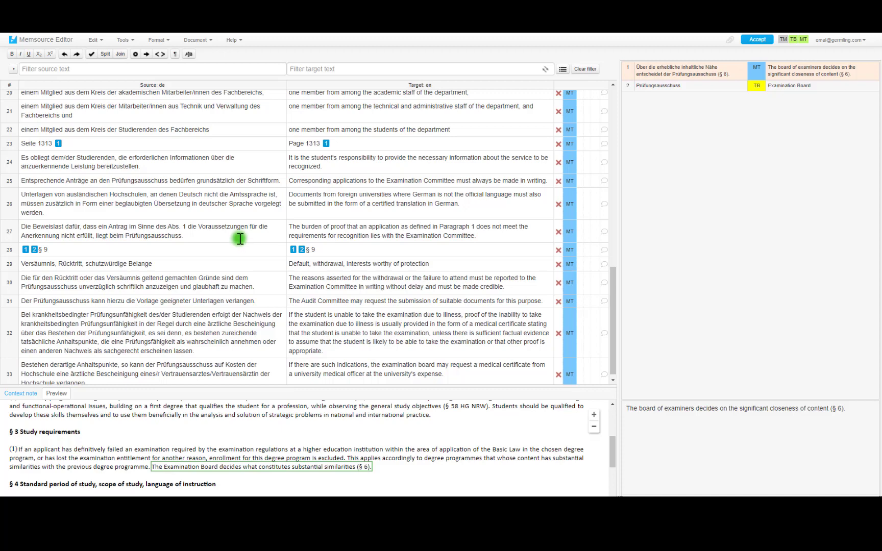
scroll(266, 165, up, 3)
scroll(266, 164, up, 1)
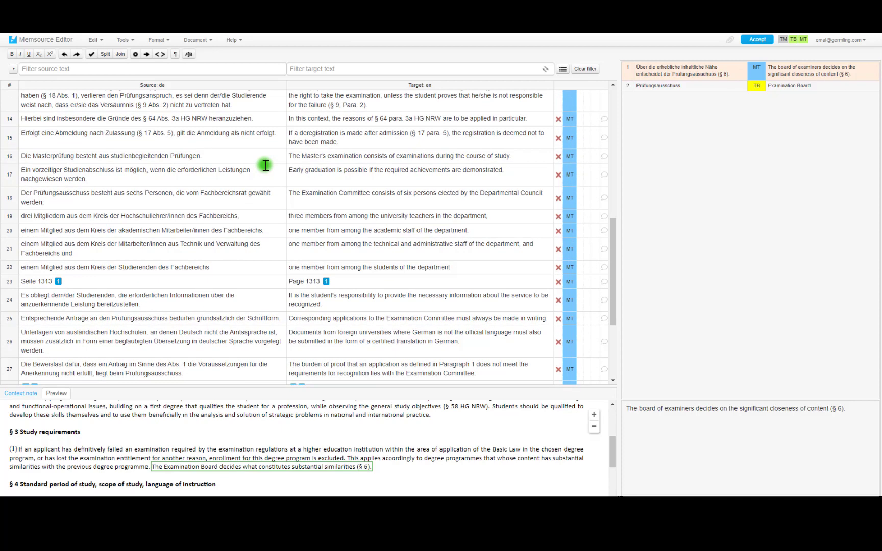